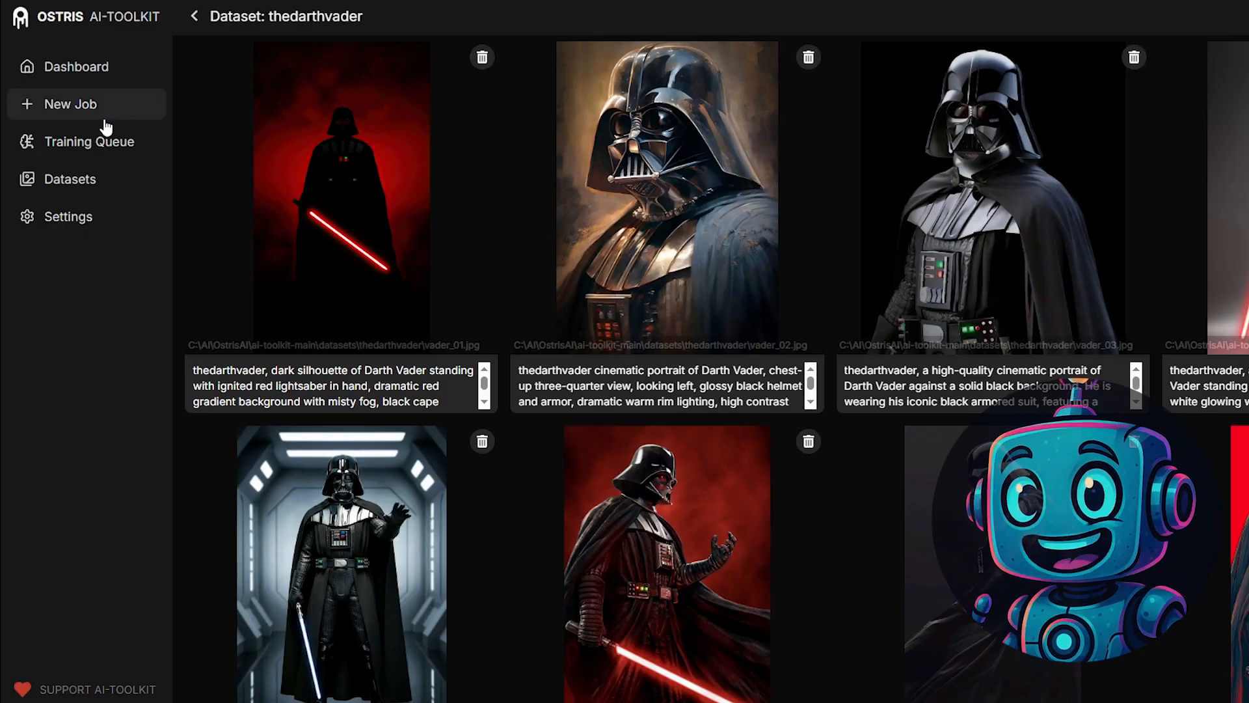
{"action": "left_click", "coordinate": [99, 117]}
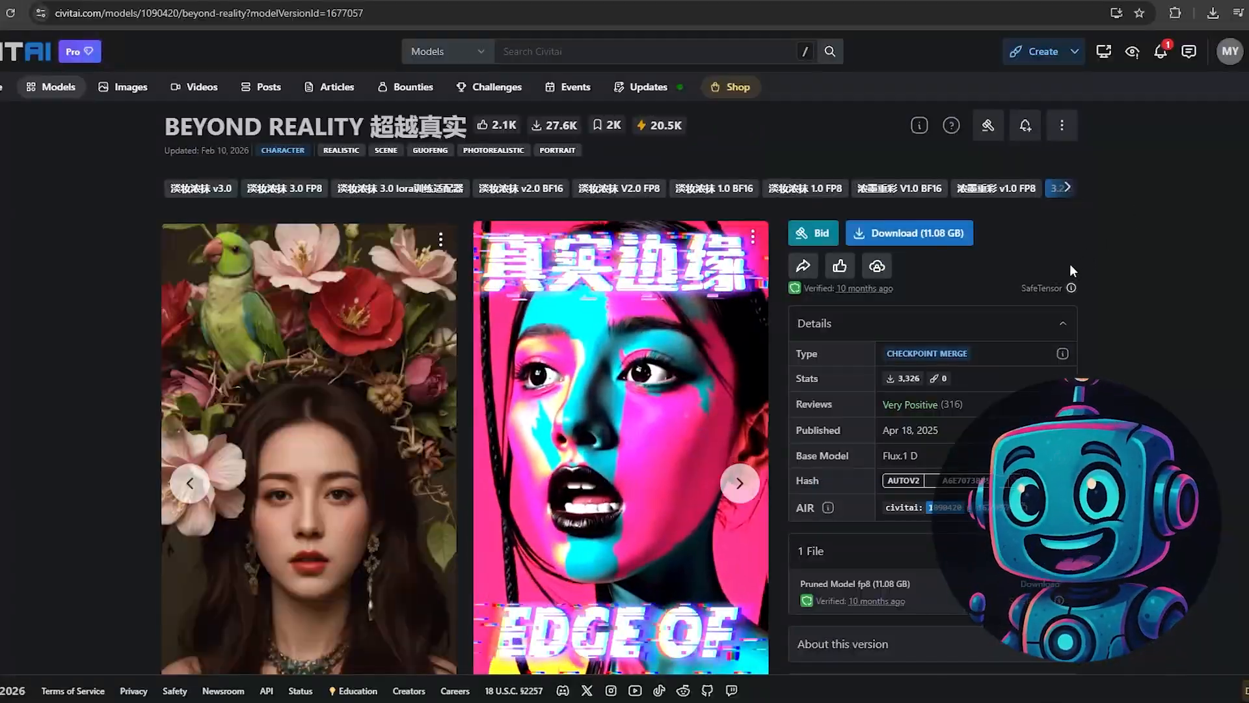
{"action": "scroll", "coordinate": [1022, 274], "scroll_direction": "down", "scroll_amount": 1}
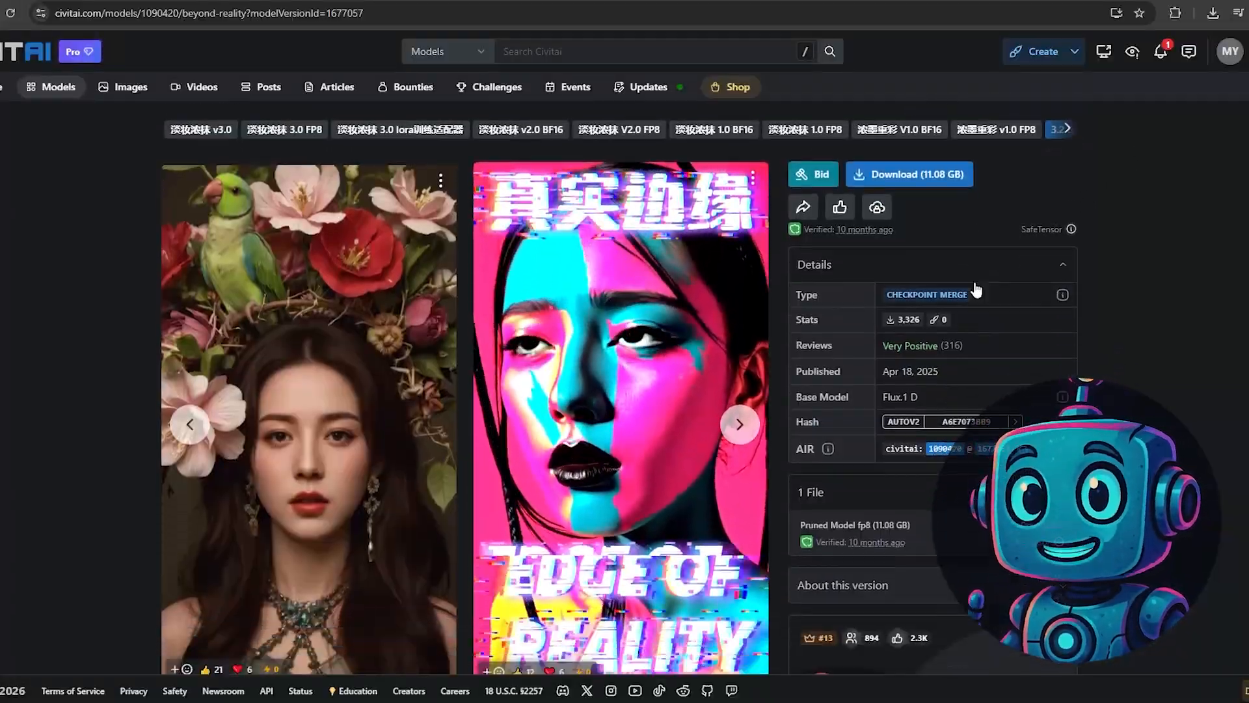
- Examine the file details and base model of the Beyond Reality checkpoint on Civitai
{"action": "scroll", "coordinate": [974, 281], "scroll_direction": "down", "scroll_amount": 1}
{"action": "left_click_drag", "start_coordinate": [930, 443], "coordinate": [798, 442]}
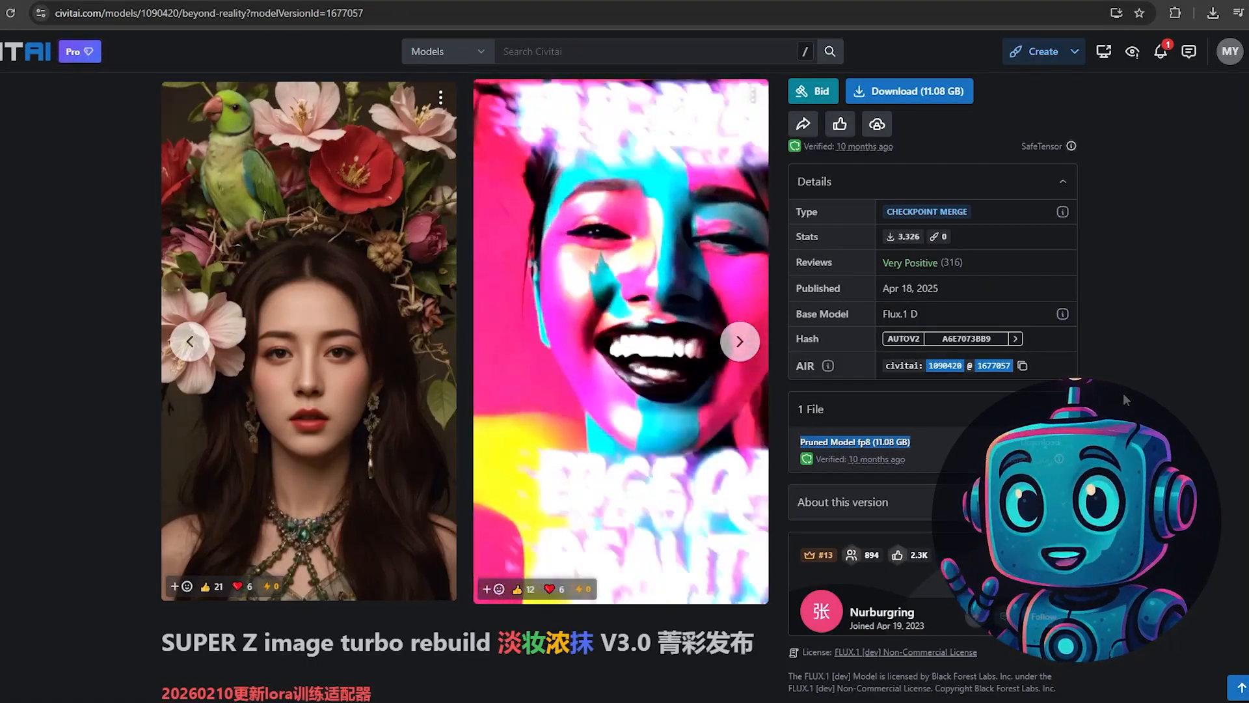
{"action": "left_click", "coordinate": [1136, 391]}
{"action": "left_click_drag", "start_coordinate": [921, 314], "coordinate": [881, 316]}
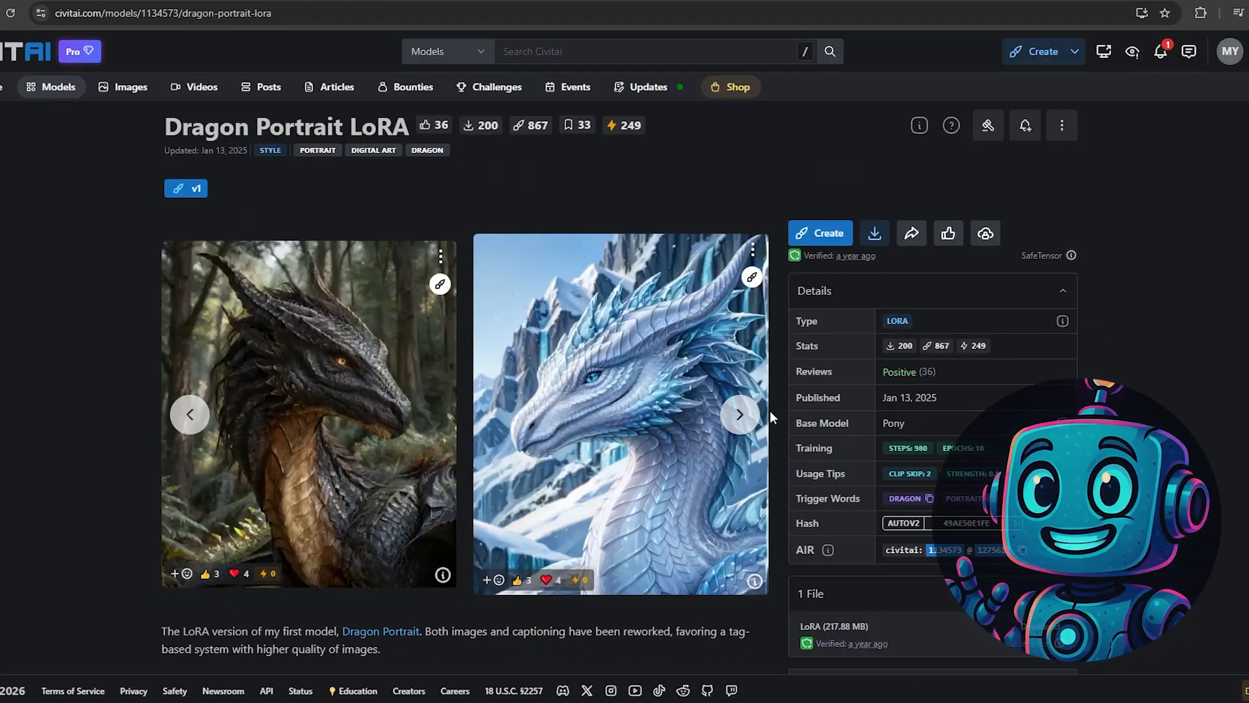
{"action": "scroll", "coordinate": [772, 417], "scroll_direction": "down", "scroll_amount": 1}
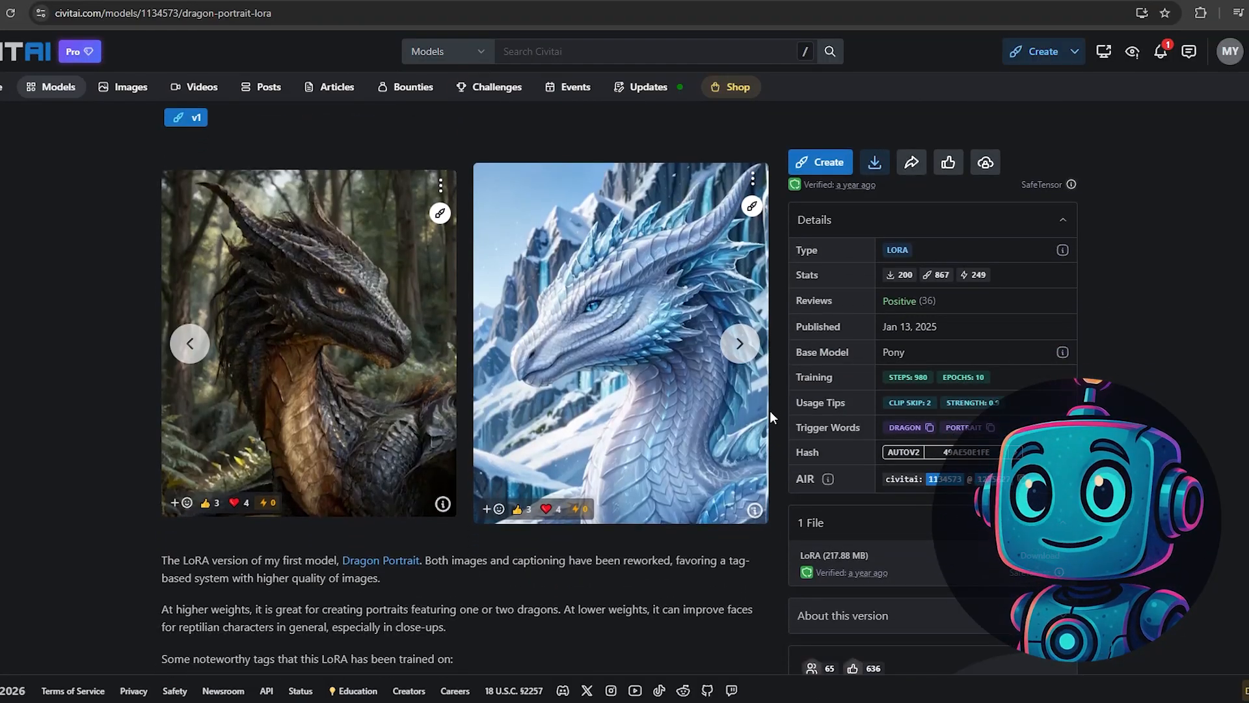
- Browse the sample images in the gallery of the Dragon Portrait LoRA
{"action": "left_click", "coordinate": [740, 344]}
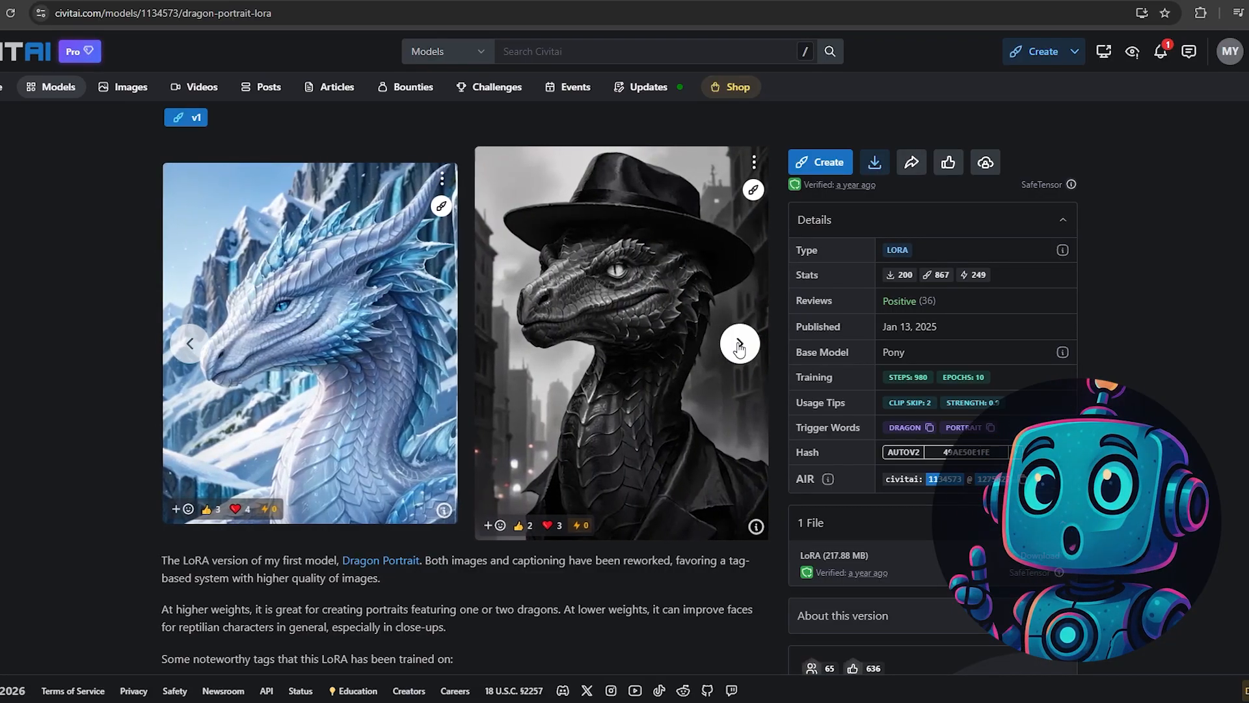
{"action": "left_click", "coordinate": [740, 344]}
{"action": "left_click", "coordinate": [740, 344]}
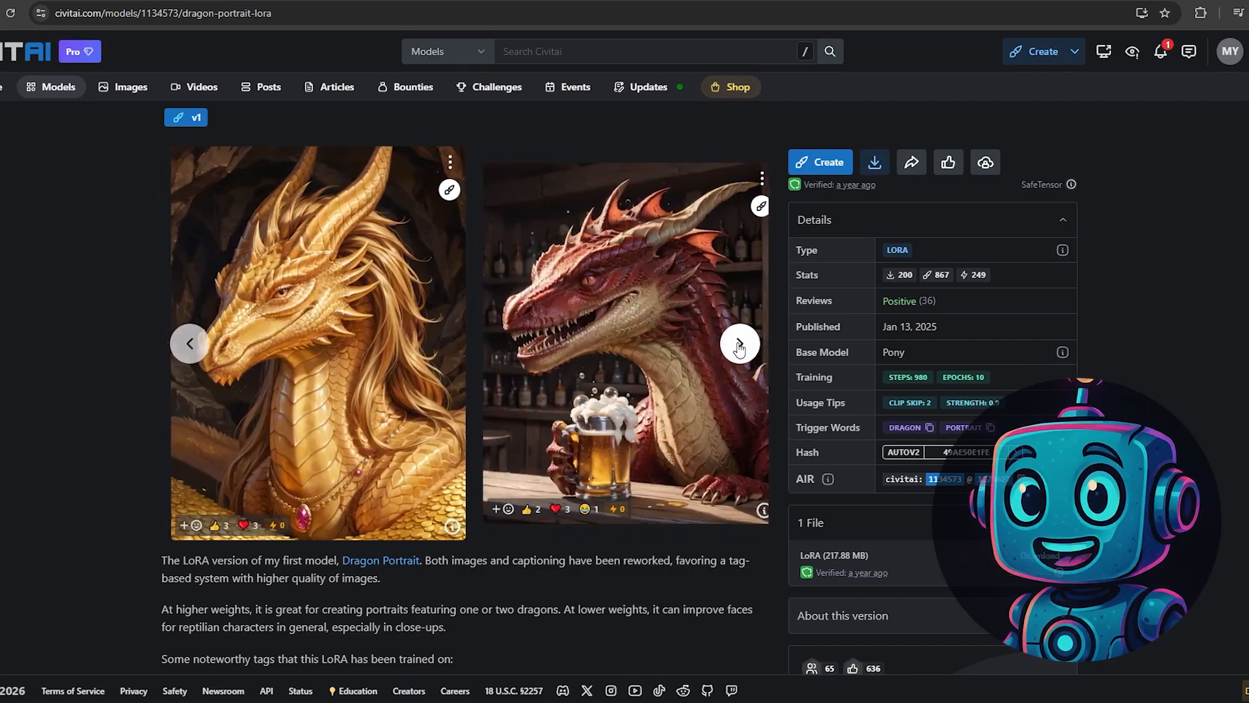
{"action": "left_click", "coordinate": [739, 343]}
{"action": "left_click", "coordinate": [740, 344]}
{"action": "left_click", "coordinate": [740, 343]}
{"action": "left_click", "coordinate": [739, 344]}
{"action": "left_click", "coordinate": [739, 343]}
{"action": "left_click", "coordinate": [740, 344]}
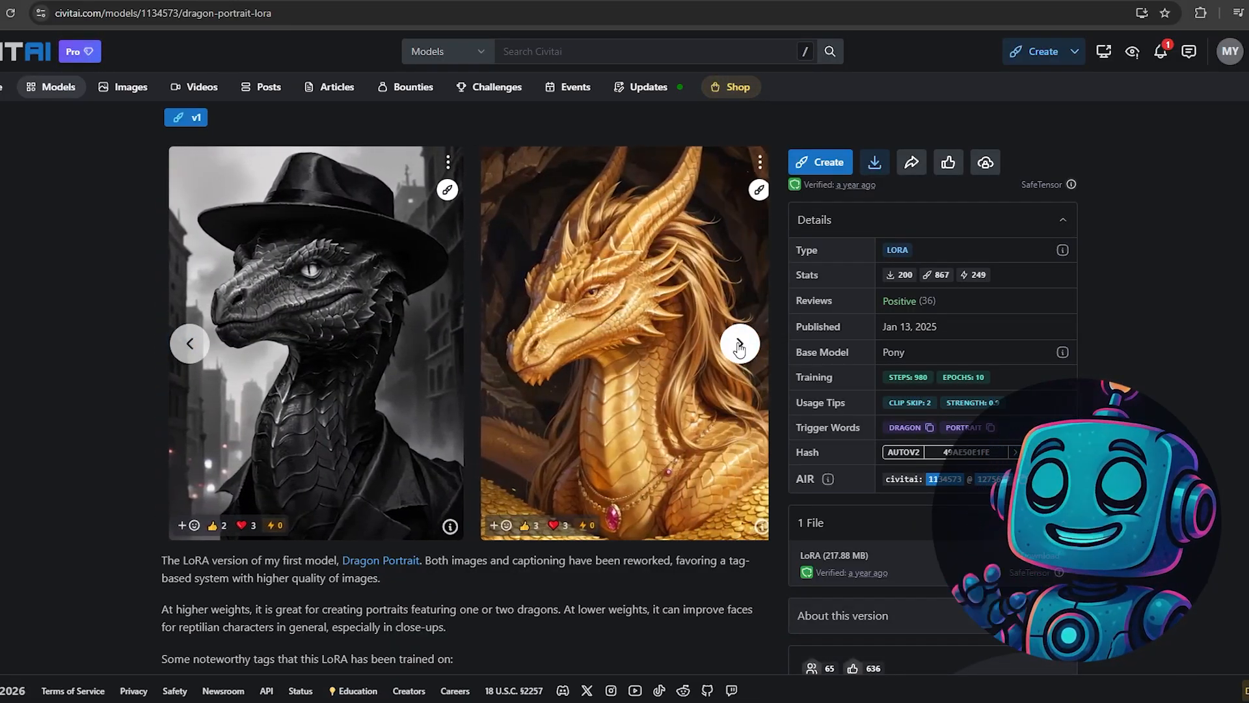
{"action": "left_click", "coordinate": [739, 344]}
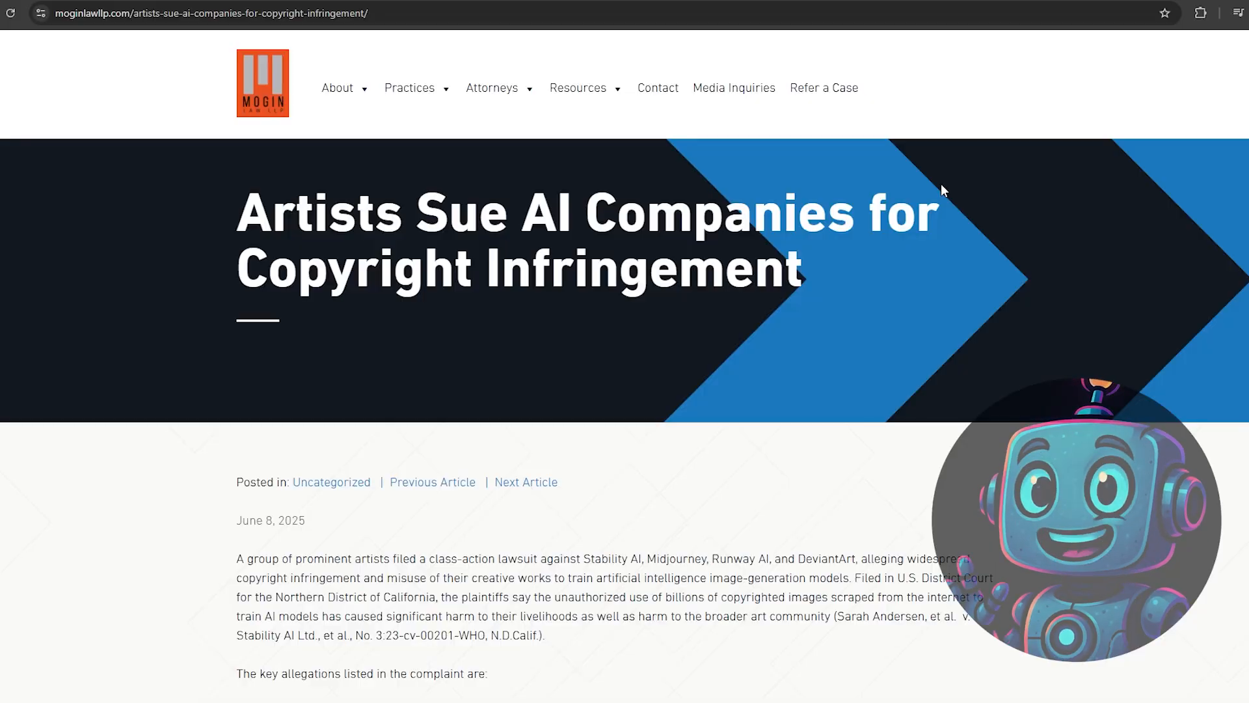
- Read the artists' lawsuit article on the Mogin Law site and the Independent Music Creator Public Statement about Suno and Udio
{"action": "scroll", "coordinate": [941, 184], "scroll_direction": "down", "scroll_amount": 4}
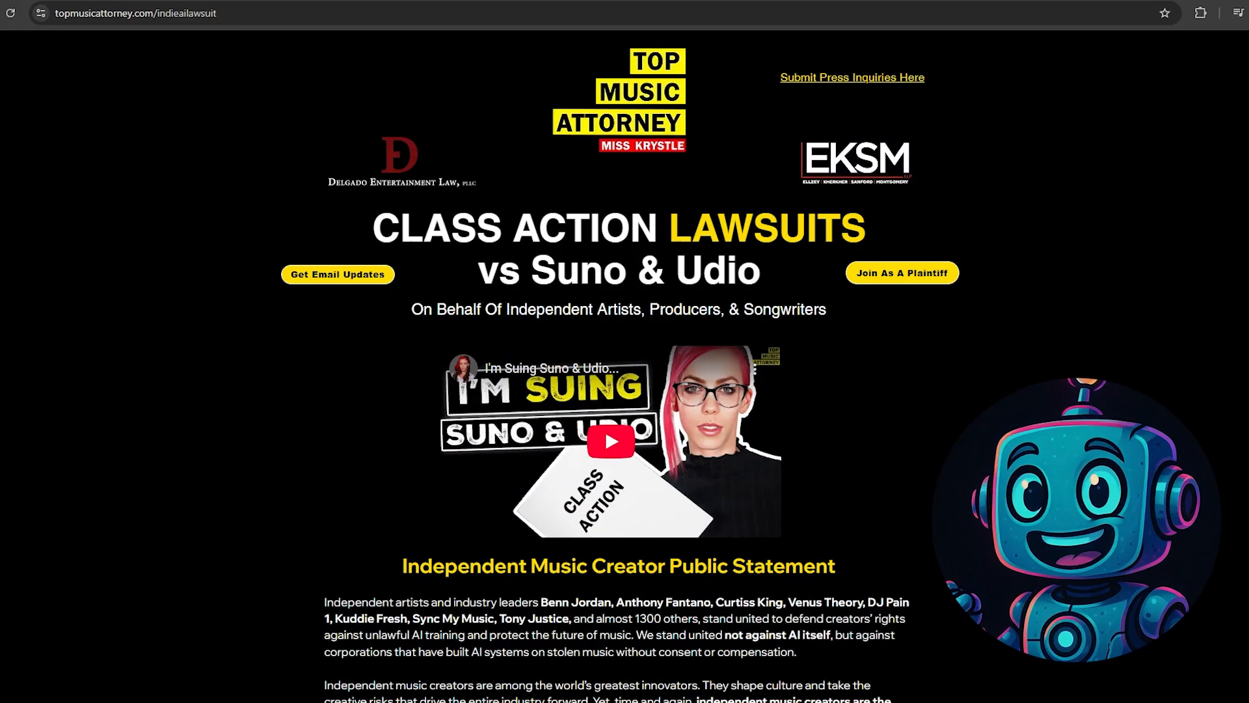
{"action": "scroll", "coordinate": [619, 366], "scroll_direction": "down", "scroll_amount": 3}
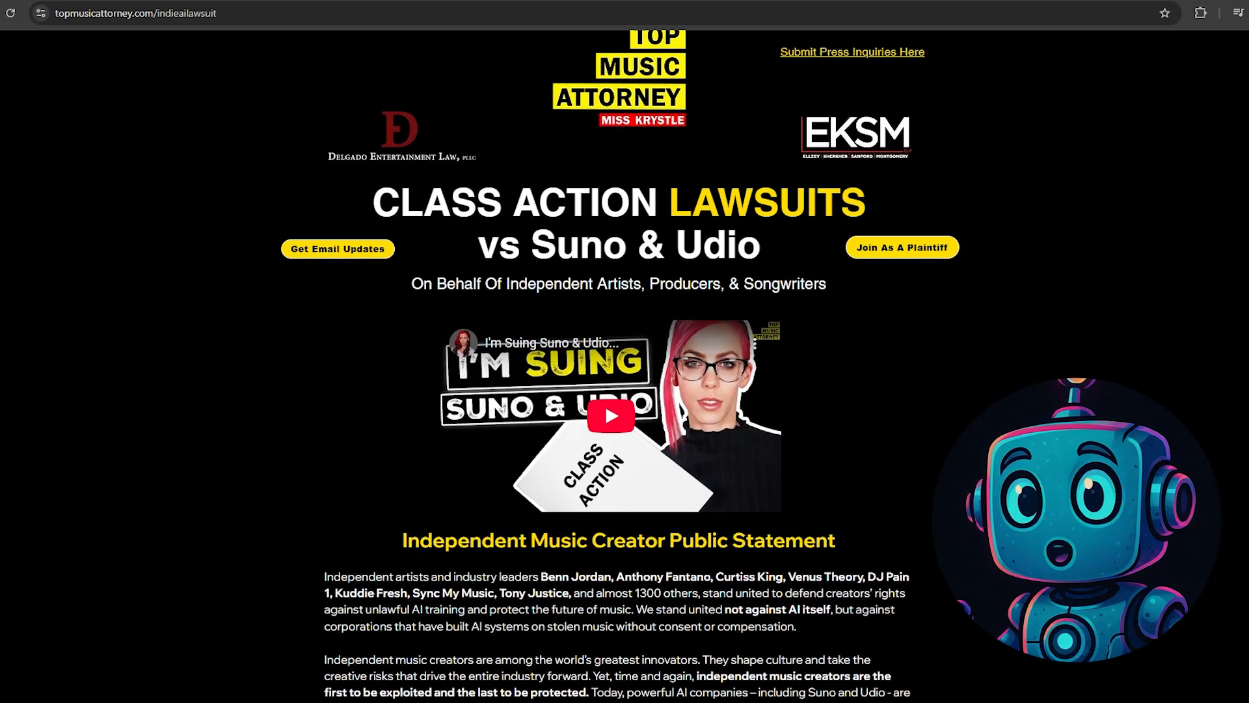
{"action": "scroll", "coordinate": [619, 366], "scroll_direction": "down", "scroll_amount": 4}
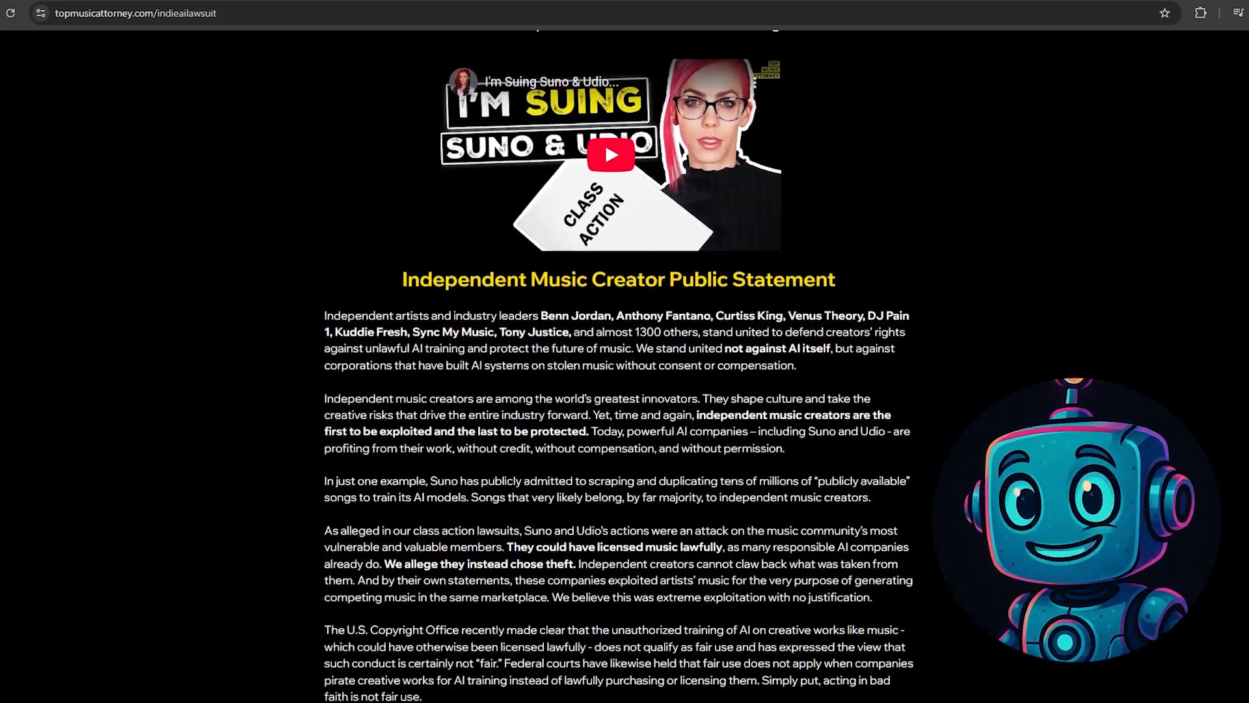
{"action": "scroll", "coordinate": [619, 366], "scroll_direction": "down", "scroll_amount": 4}
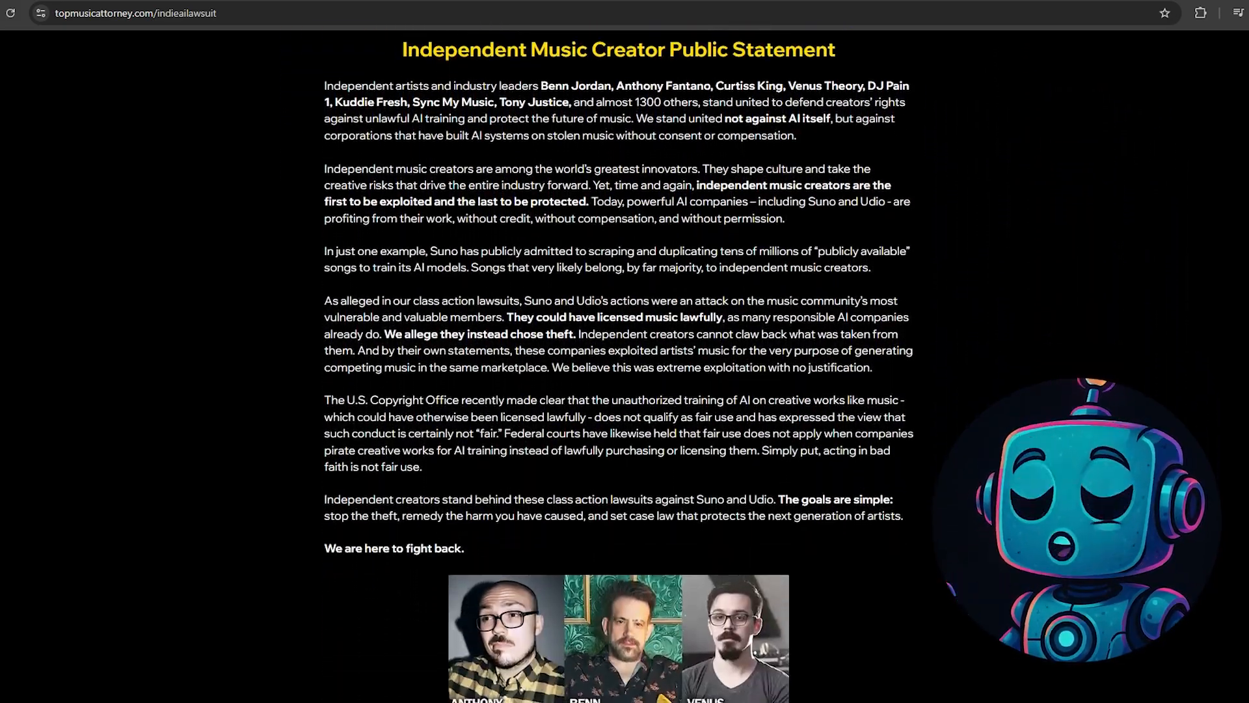
{"action": "scroll", "coordinate": [620, 366], "scroll_direction": "down", "scroll_amount": 3}
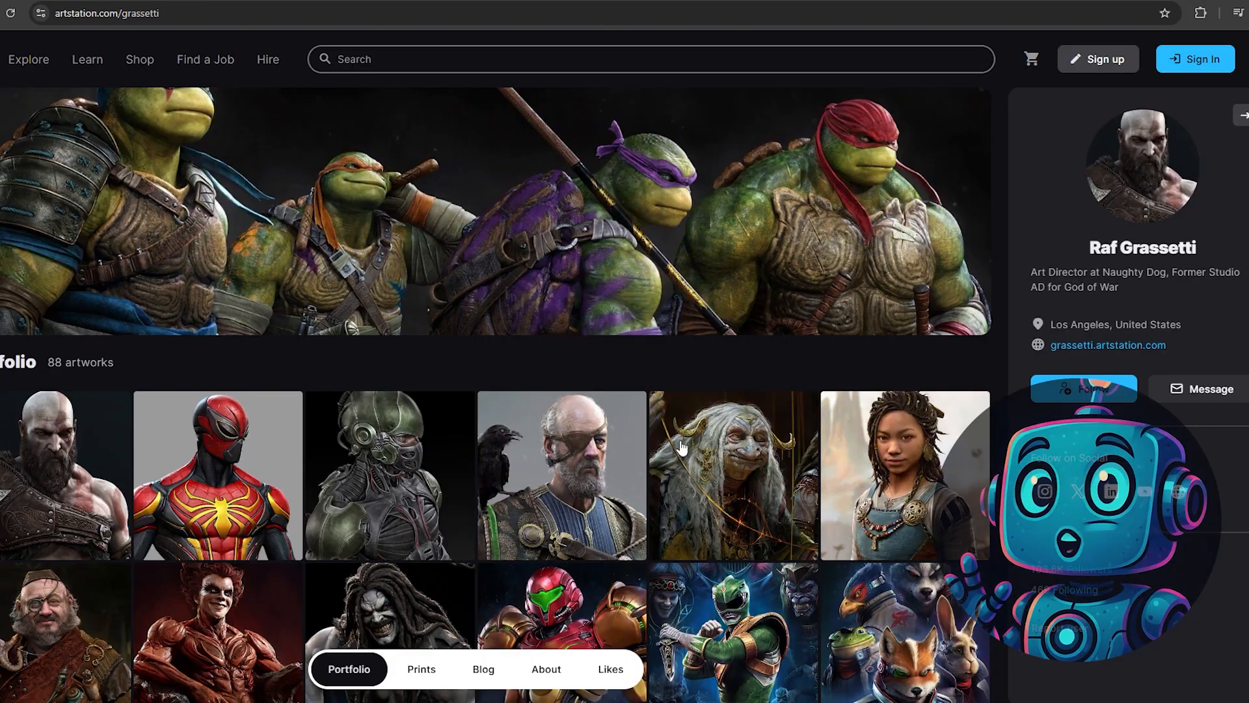
- Look through the character artworks in the artist's ArtStation portfolio
{"action": "scroll", "coordinate": [585, 450], "scroll_direction": "down", "scroll_amount": 6}
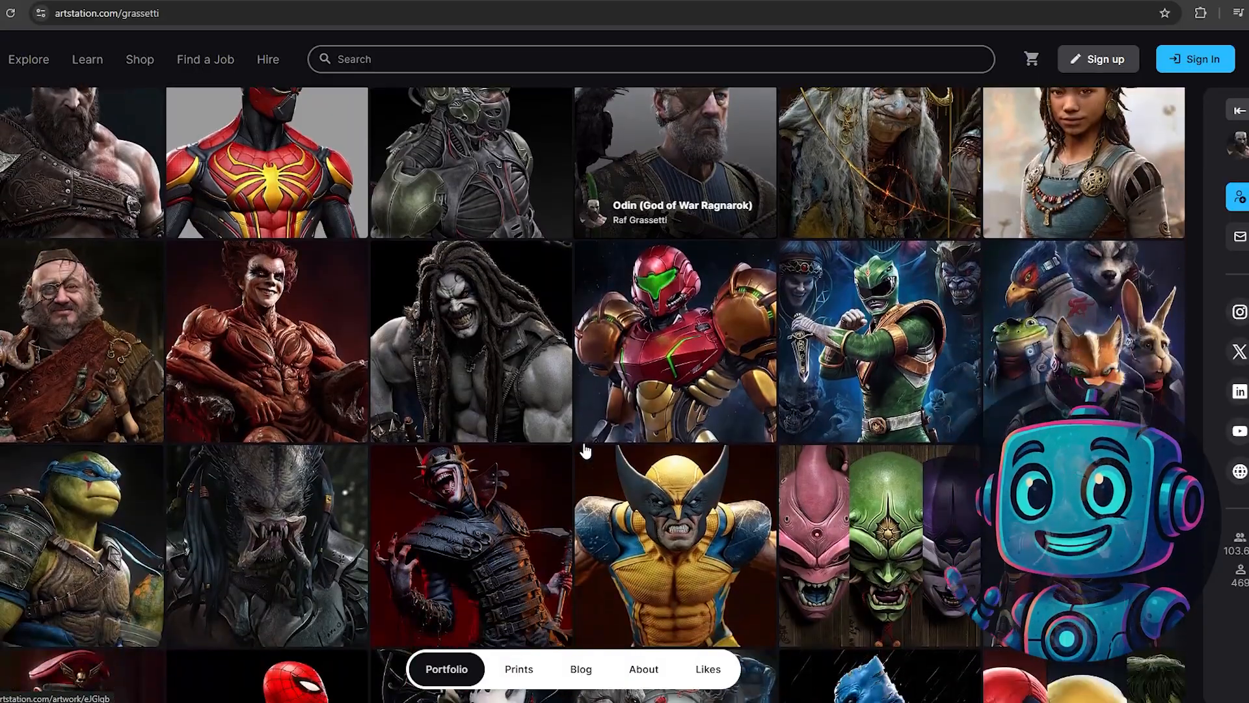
{"action": "scroll", "coordinate": [585, 451], "scroll_direction": "down", "scroll_amount": 3}
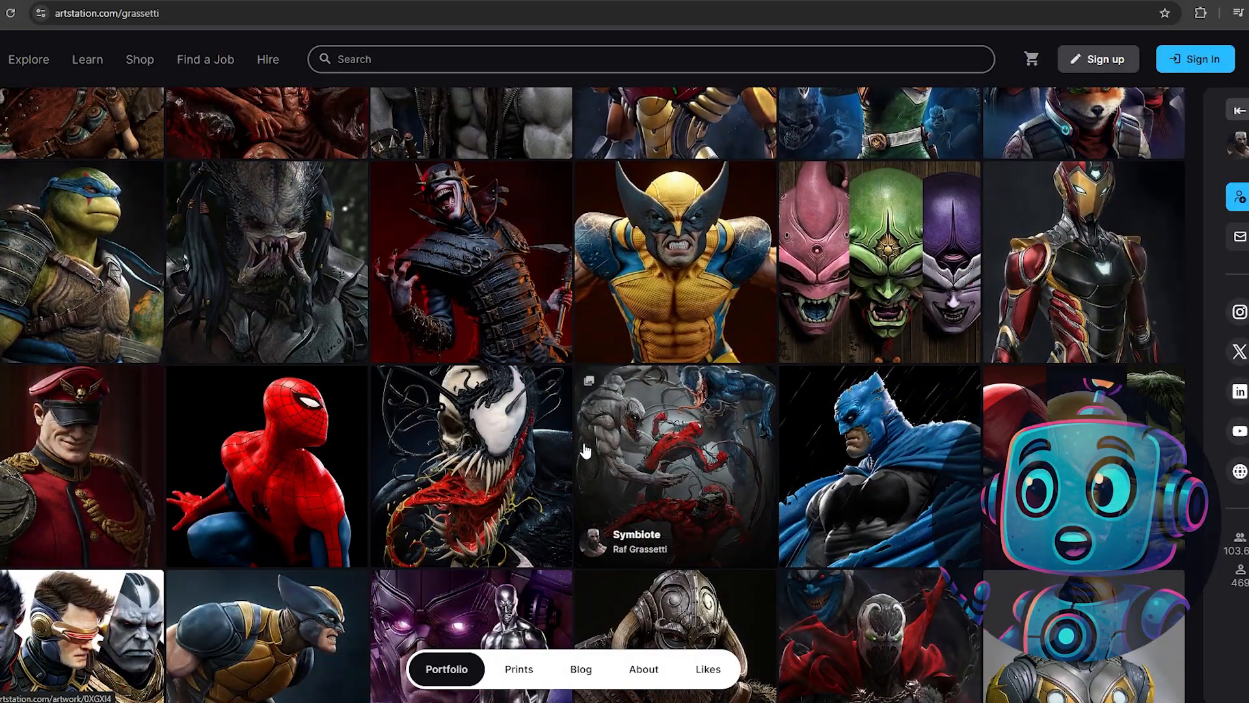
{"action": "scroll", "coordinate": [585, 450], "scroll_direction": "down", "scroll_amount": 3}
{"action": "scroll", "coordinate": [584, 450], "scroll_direction": "down", "scroll_amount": 3}
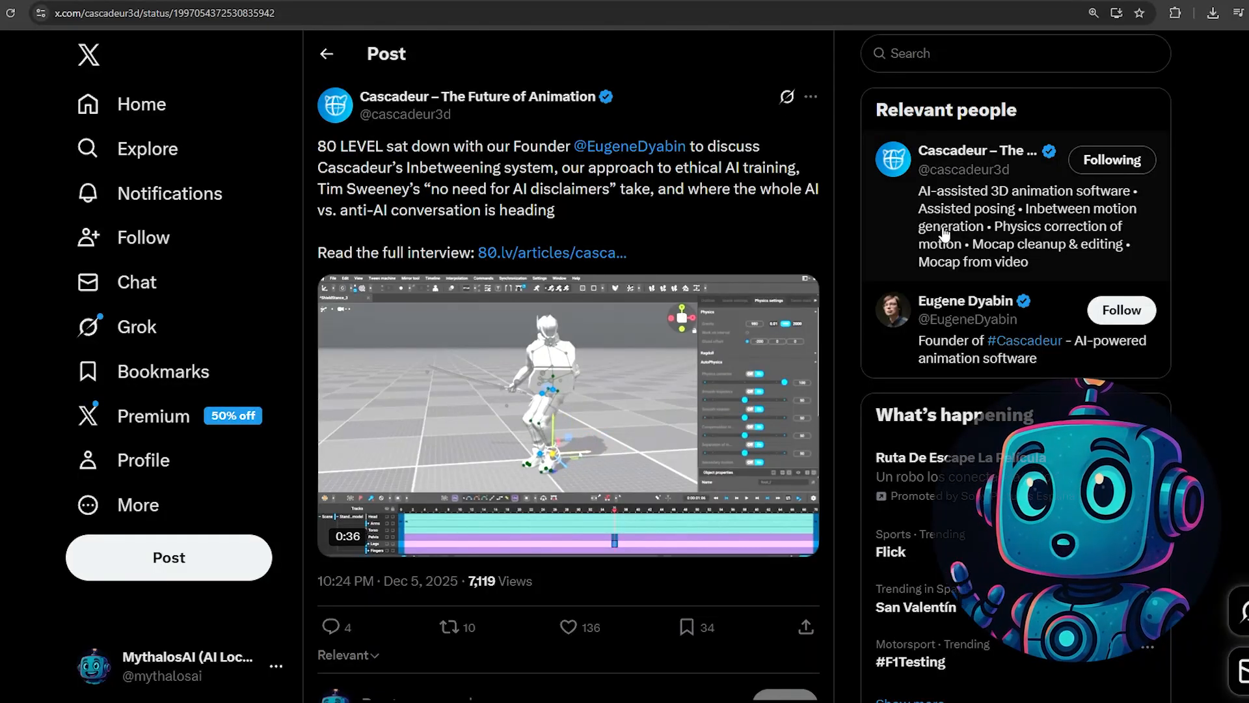
- Highlight the Cascadeur post's summary of the 80 LEVEL interview and the interview passage about the data used to train Inbetweening
{"action": "left_click_drag", "start_coordinate": [323, 143], "coordinate": [739, 156]}
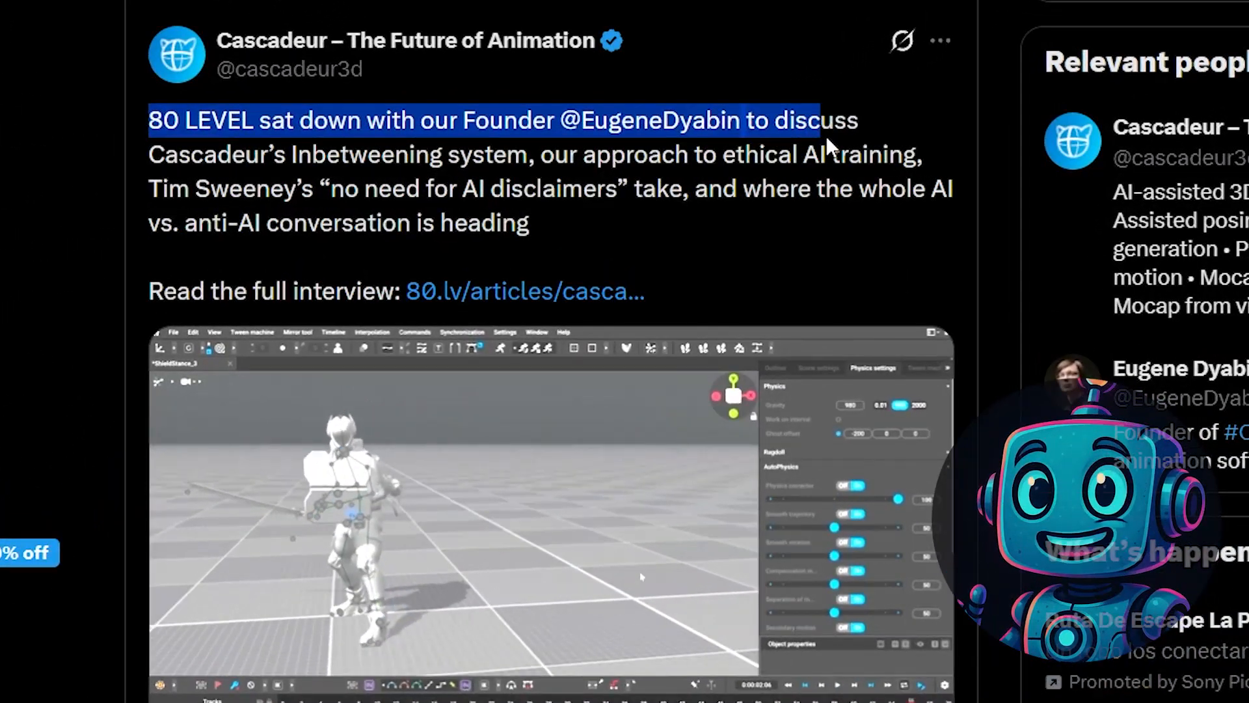
{"action": "left_click_drag", "start_coordinate": [827, 137], "coordinate": [740, 219]}
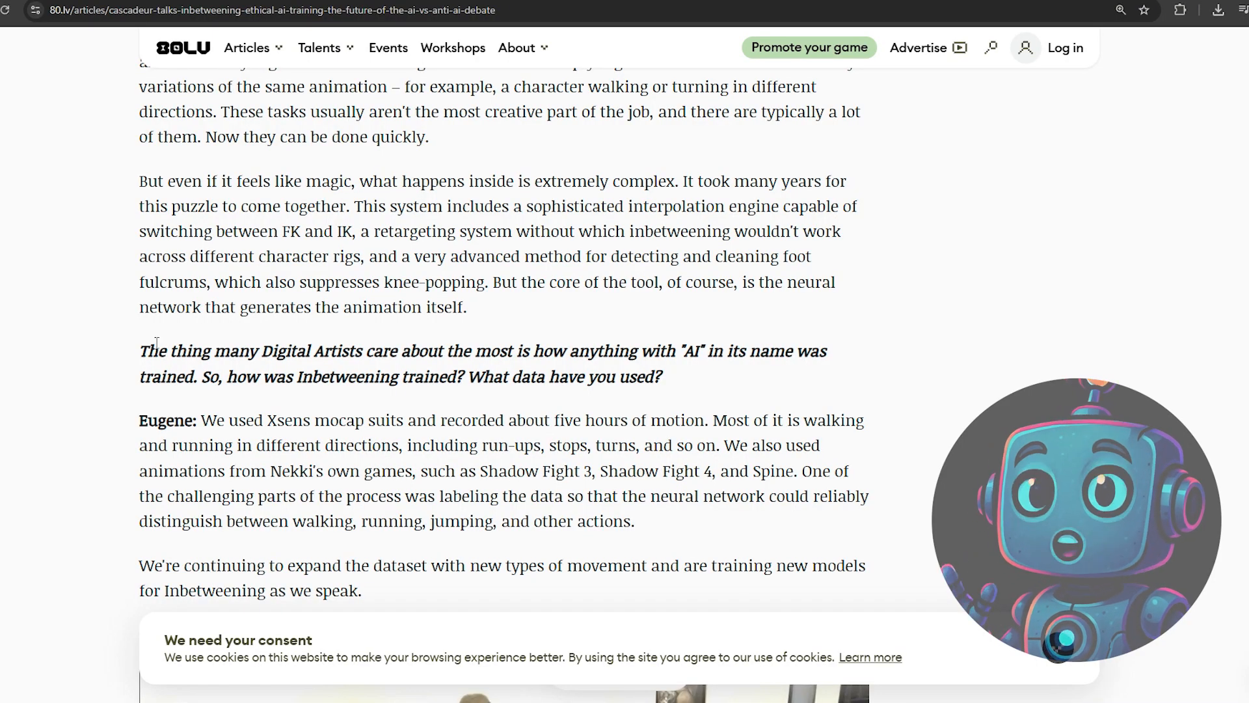
{"action": "left_click_drag", "start_coordinate": [156, 342], "coordinate": [676, 383]}
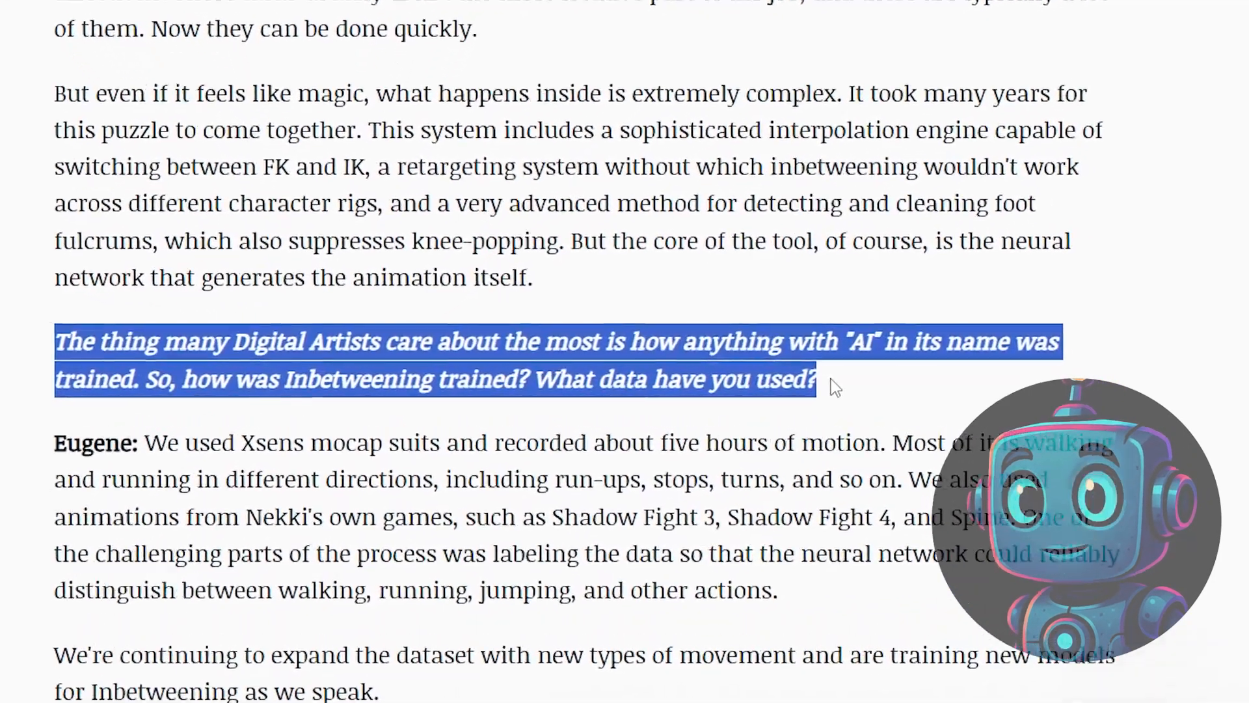
{"action": "left_click_drag", "start_coordinate": [532, 379], "coordinate": [702, 371]}
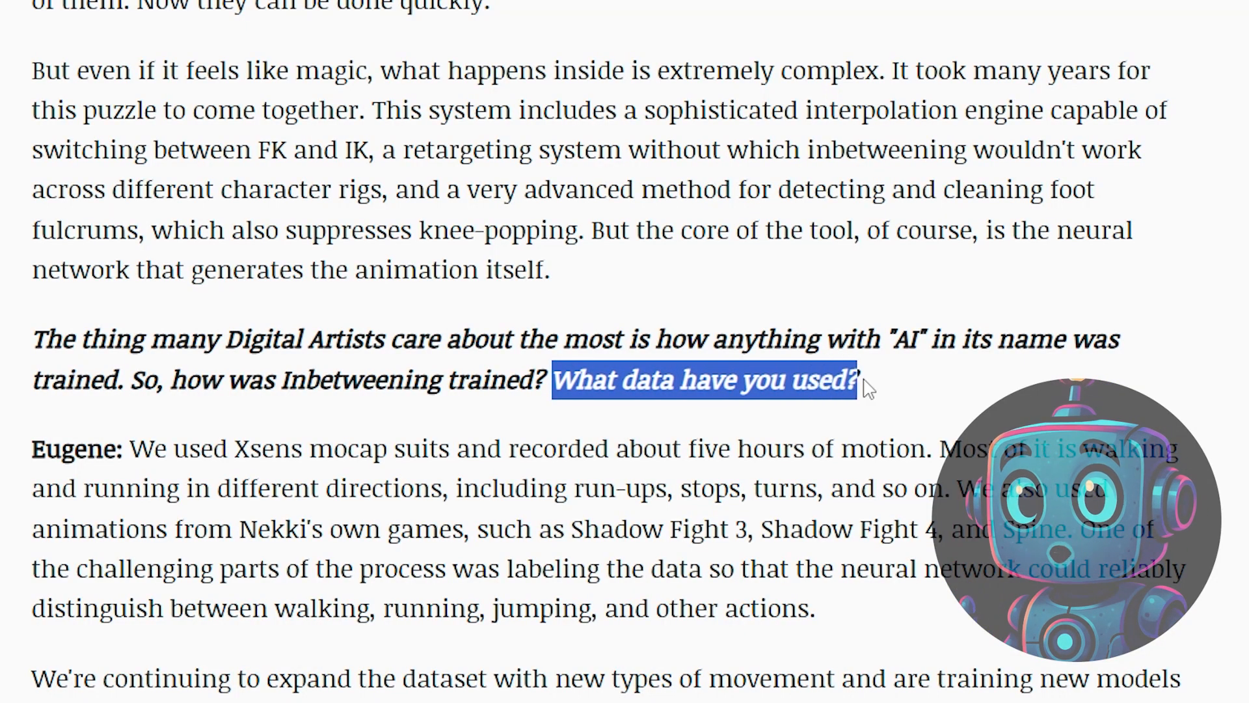
{"action": "left_click_drag", "start_coordinate": [131, 449], "coordinate": [939, 448]}
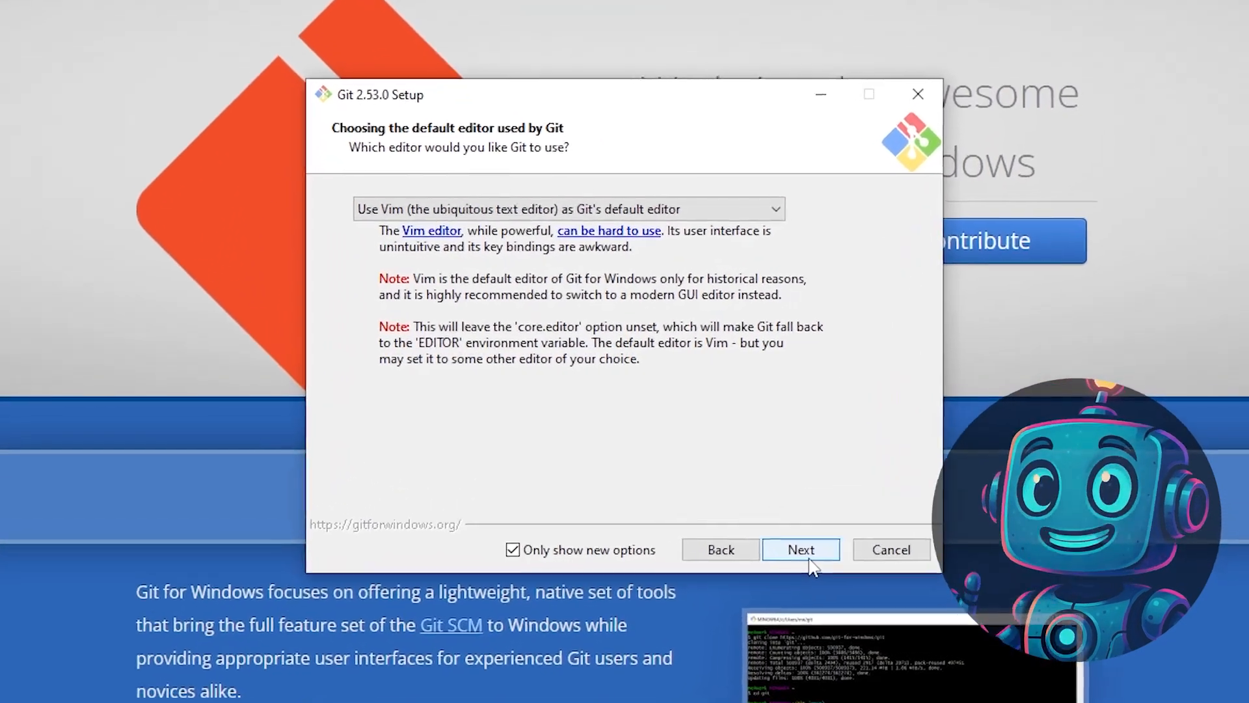
- Advance through the Git 2.53.0 setup, keeping Vim as the default editor and the bundled OpenSSH
{"action": "left_click", "coordinate": [748, 490]}
{"action": "left_click", "coordinate": [818, 574]}
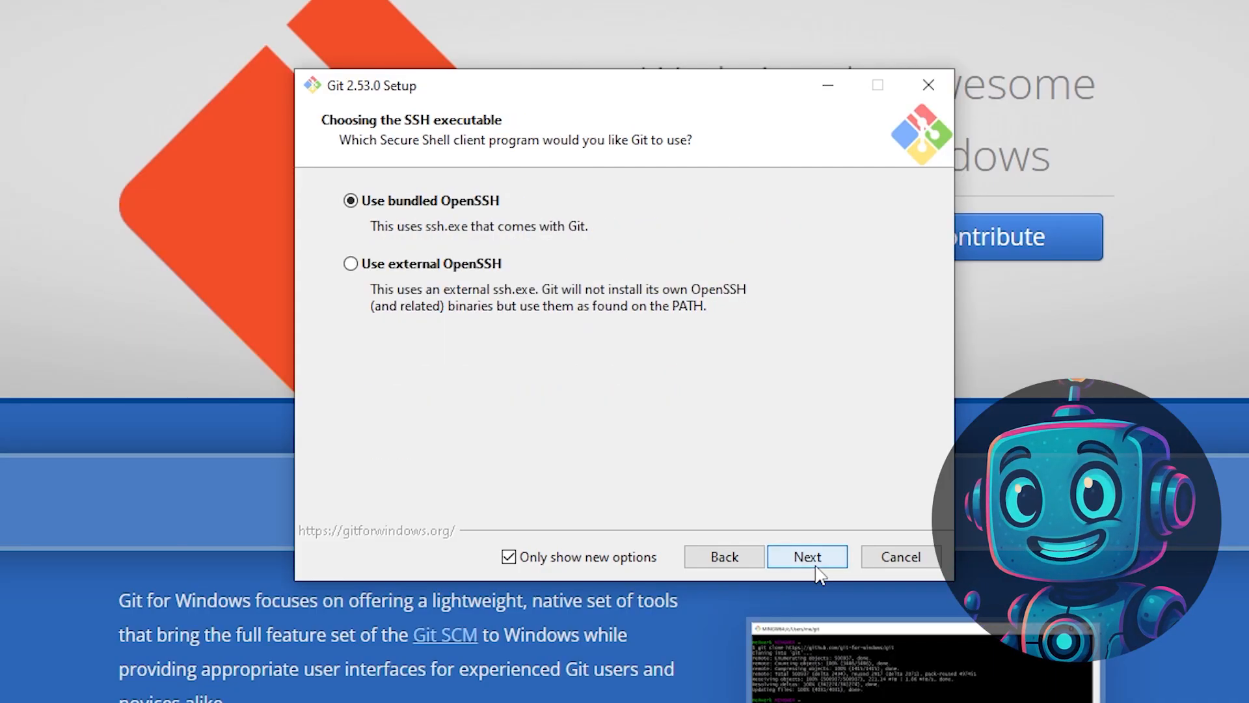
{"action": "left_click", "coordinate": [817, 570]}
{"action": "left_click", "coordinate": [817, 569]}
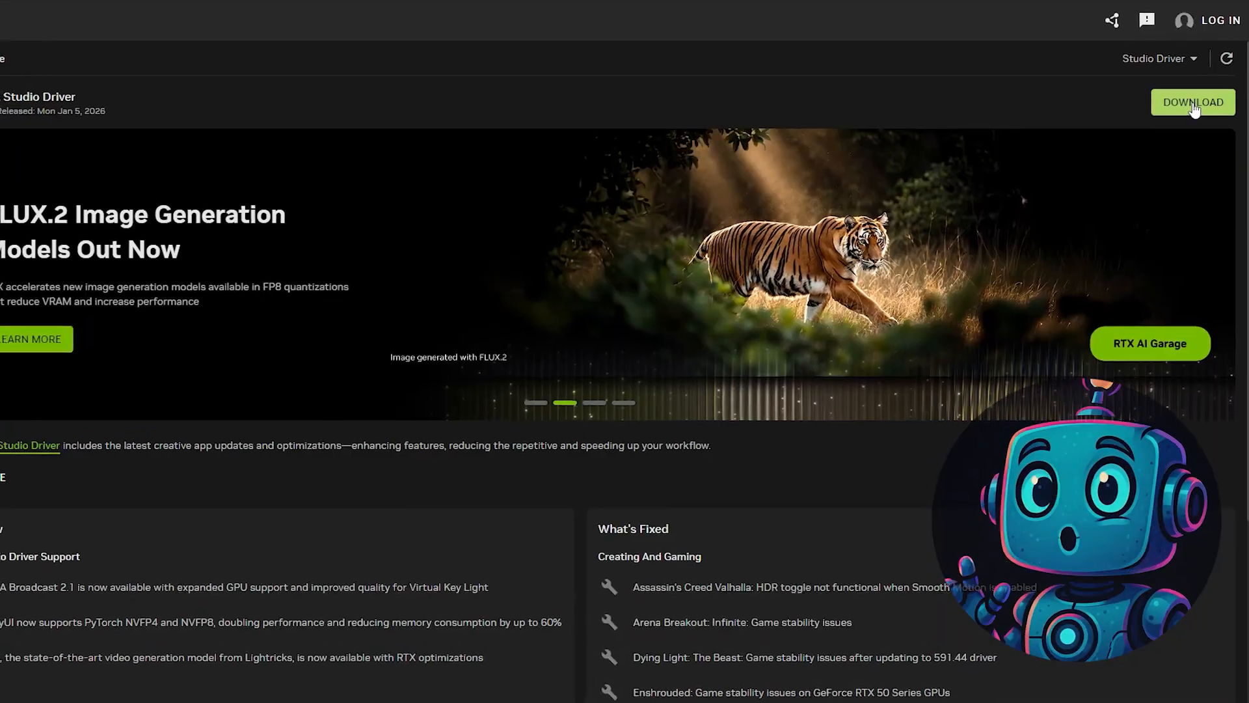
- Start the Studio Driver installation in the NVIDIA app
{"action": "left_click", "coordinate": [1193, 103]}
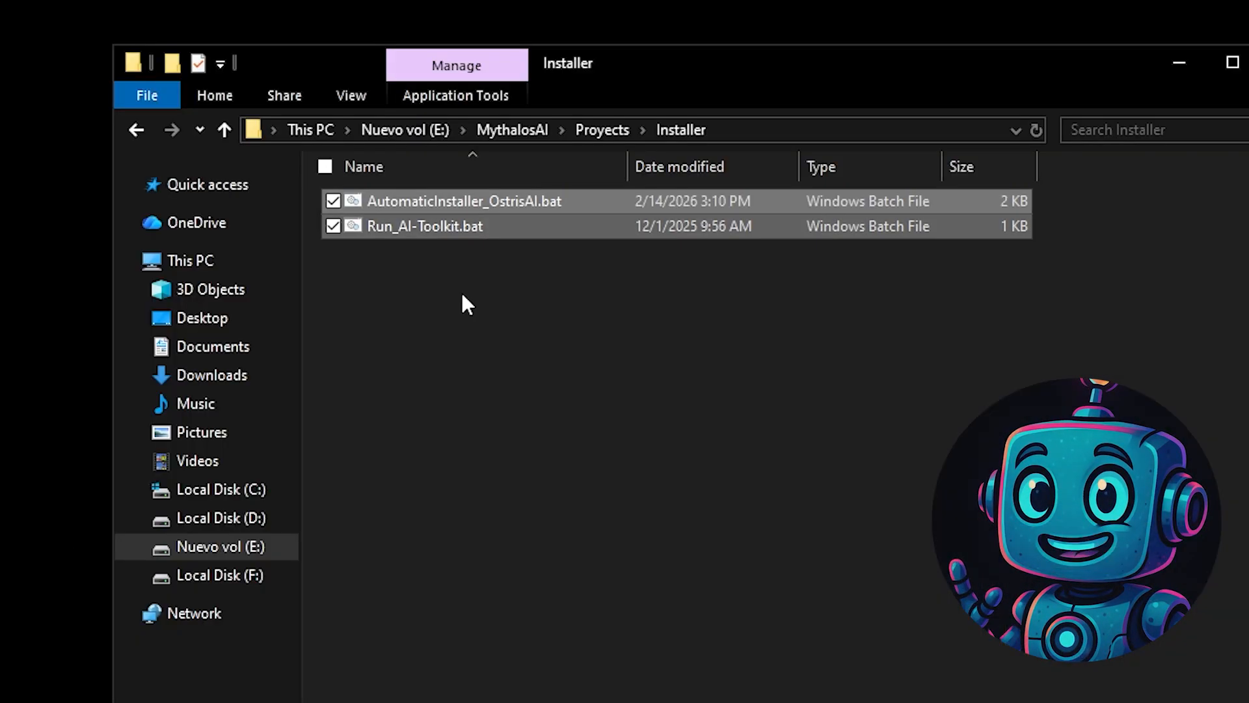
- Save AutomaticInstaller_OstrisAI.bat with the installation directory C:\AI\OstrisAI and run the installer
{"action": "left_click", "coordinate": [481, 205]}
{"action": "right_click", "coordinate": [481, 208]}
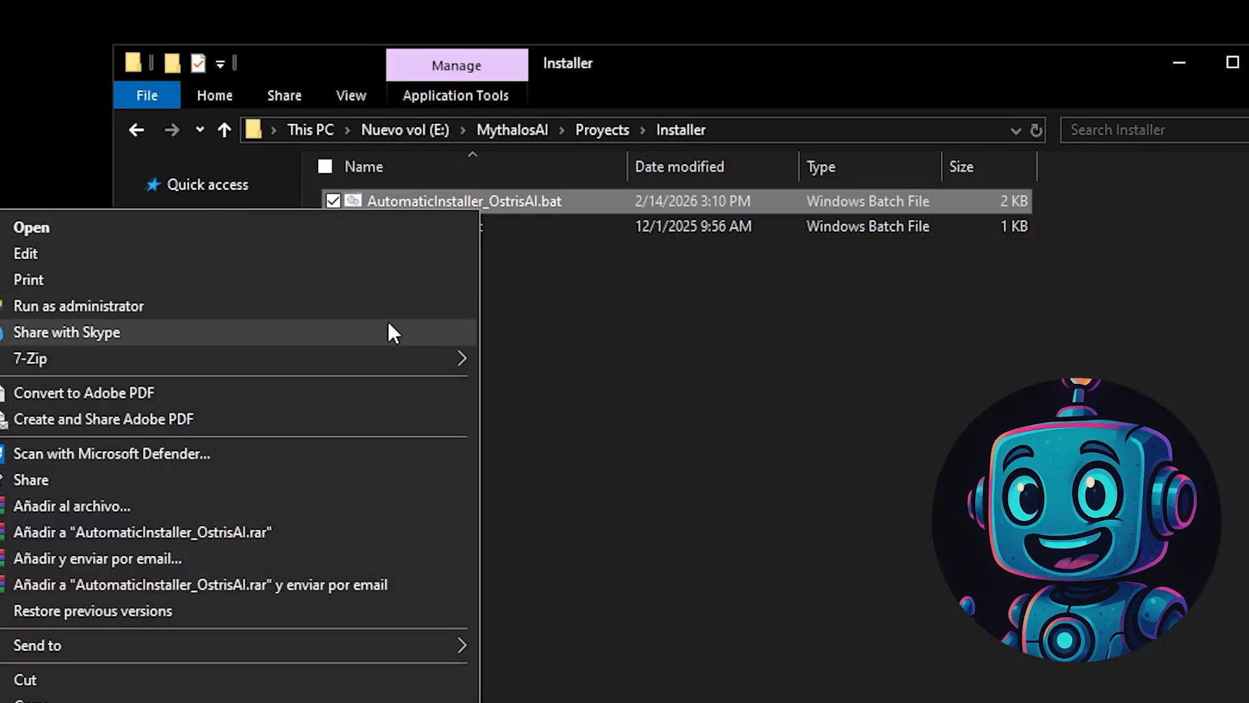
{"action": "left_click", "coordinate": [410, 254]}
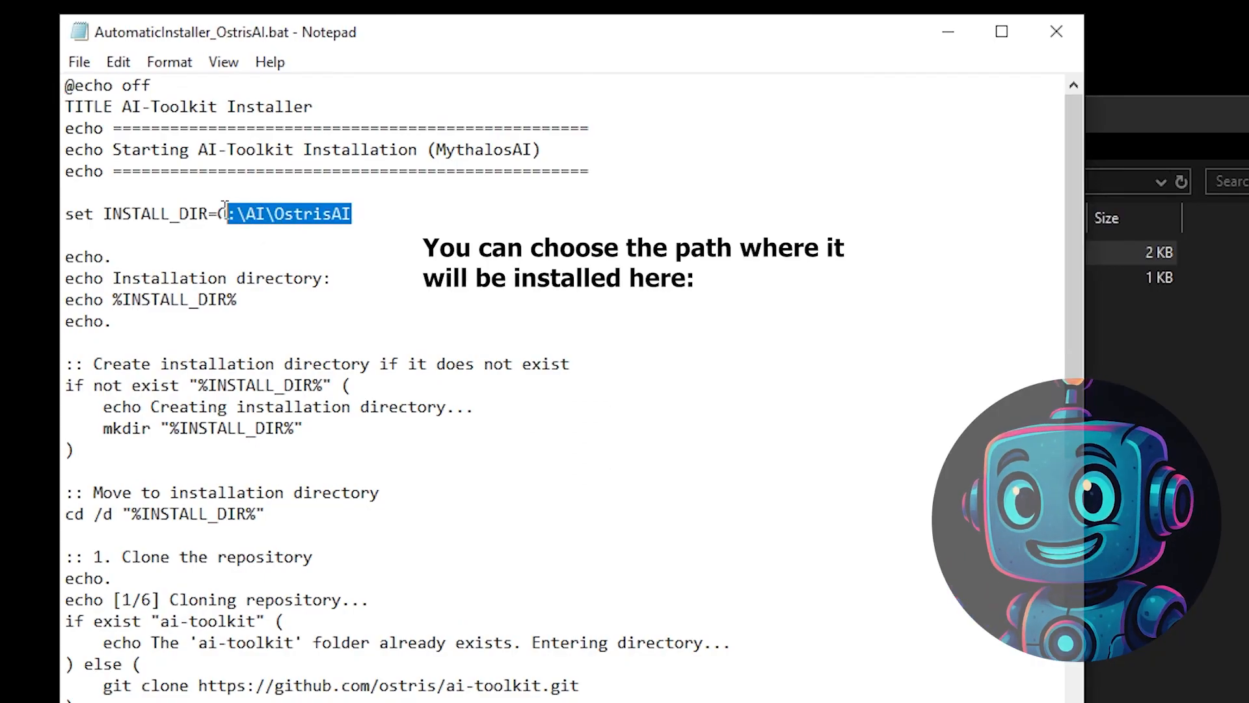
{"action": "left_click", "coordinate": [79, 62]}
{"action": "left_click", "coordinate": [114, 171]}
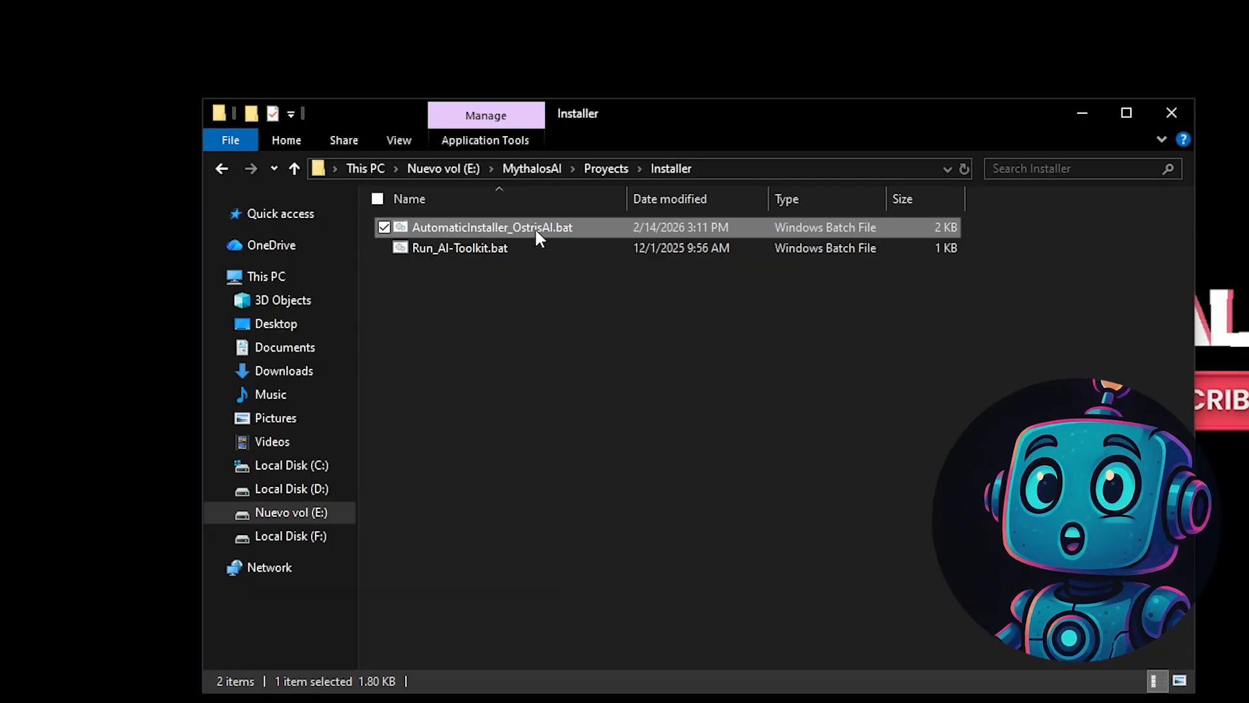
{"action": "double_click", "coordinate": [534, 228]}
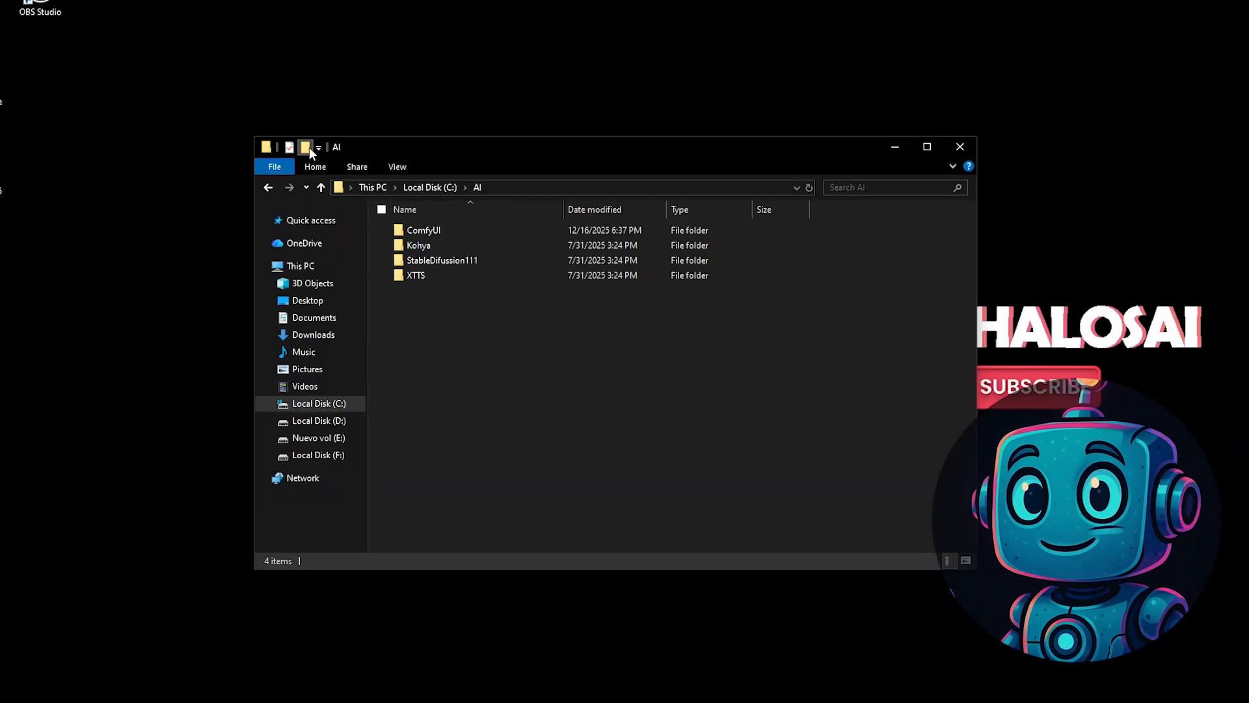
- Create a folder named OstrisAI inside C:\AI
{"action": "left_click", "coordinate": [310, 147]}
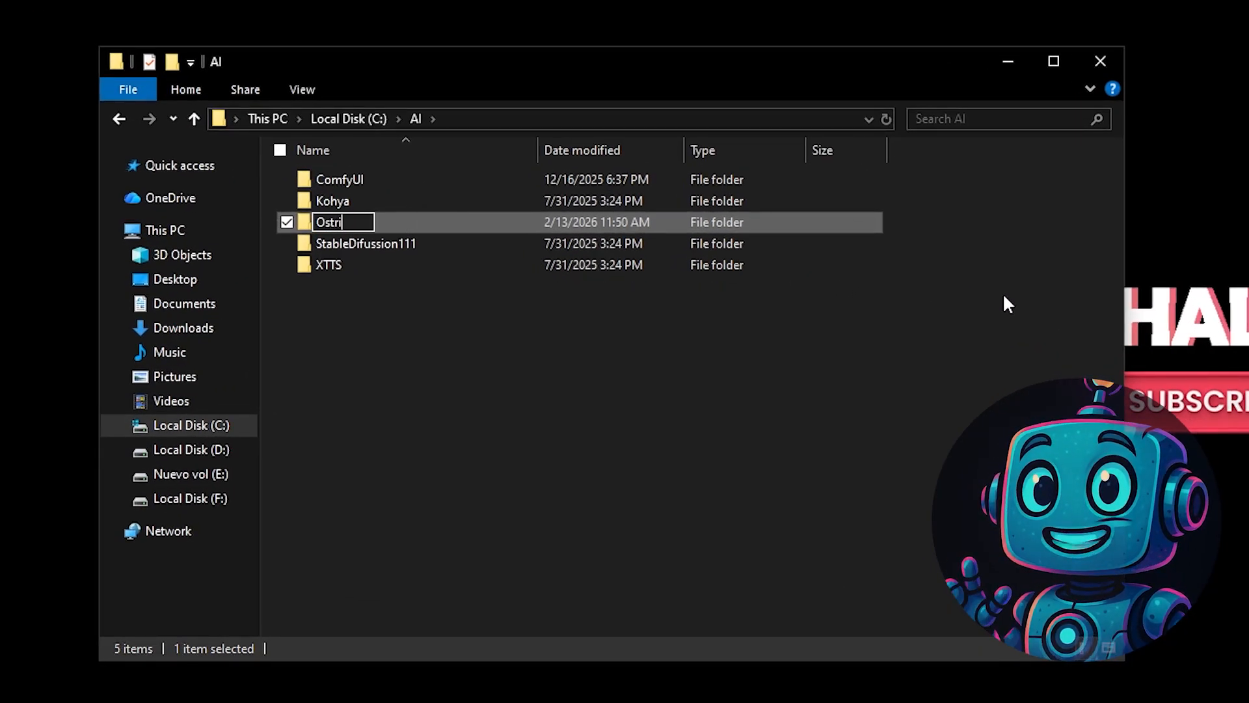
{"action": "type", "text": "OstrisAI"}
{"action": "key", "text": "Return"}
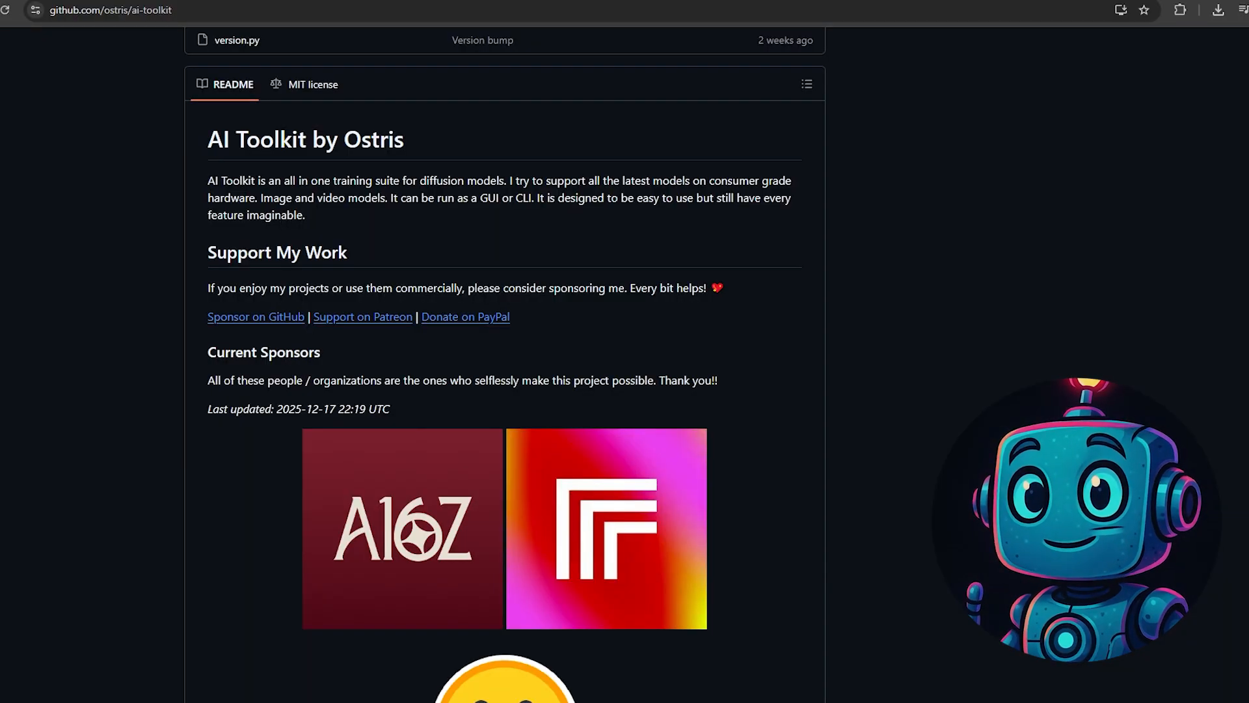
- Download the ostris/ai-toolkit repository from GitHub as a ZIP archive
{"action": "scroll", "coordinate": [505, 365], "scroll_direction": "up", "scroll_amount": 15}
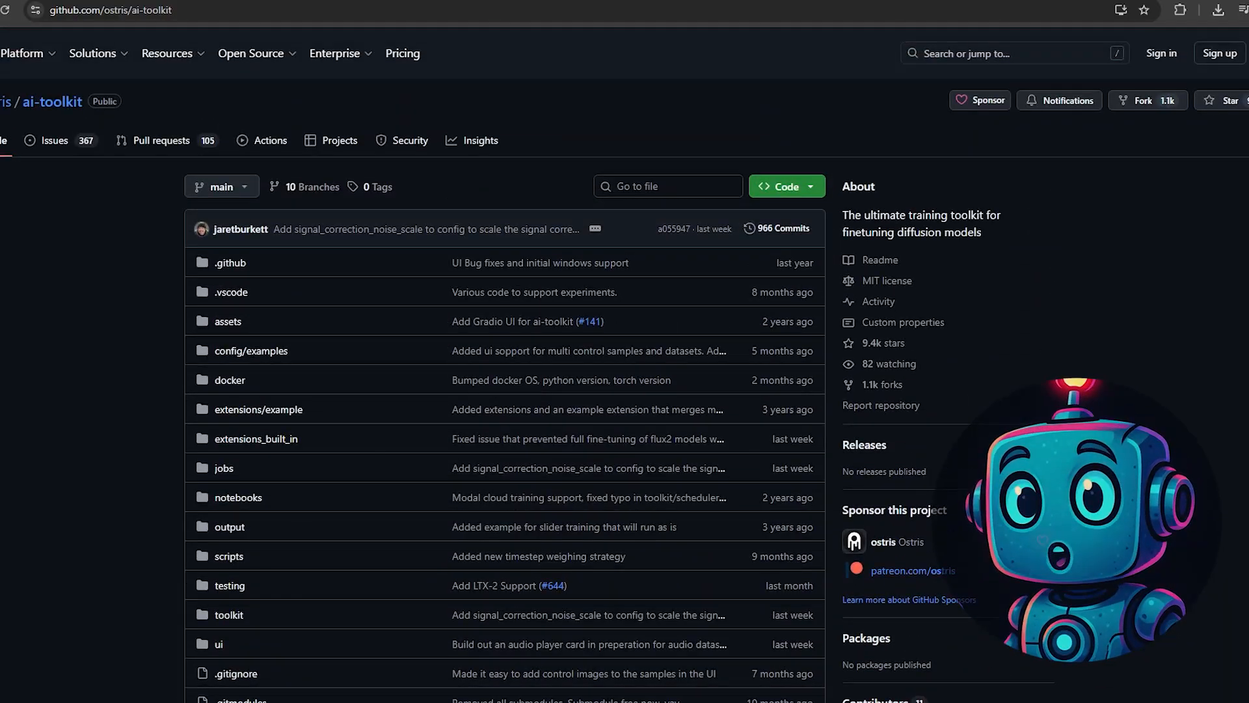
{"action": "left_click", "coordinate": [769, 190]}
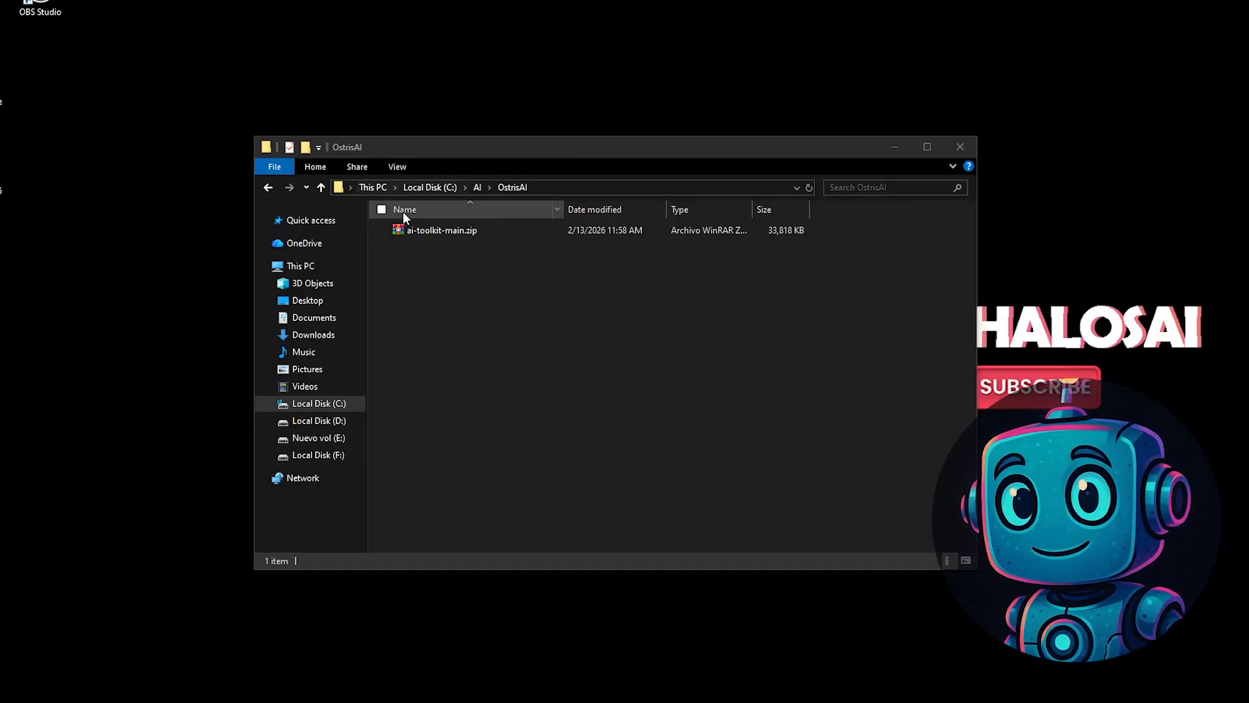
- Extract ai-toolkit-main.zip directly into the OstrisAI folder and delete the archive
{"action": "left_click", "coordinate": [432, 231]}
{"action": "right_click", "coordinate": [432, 229]}
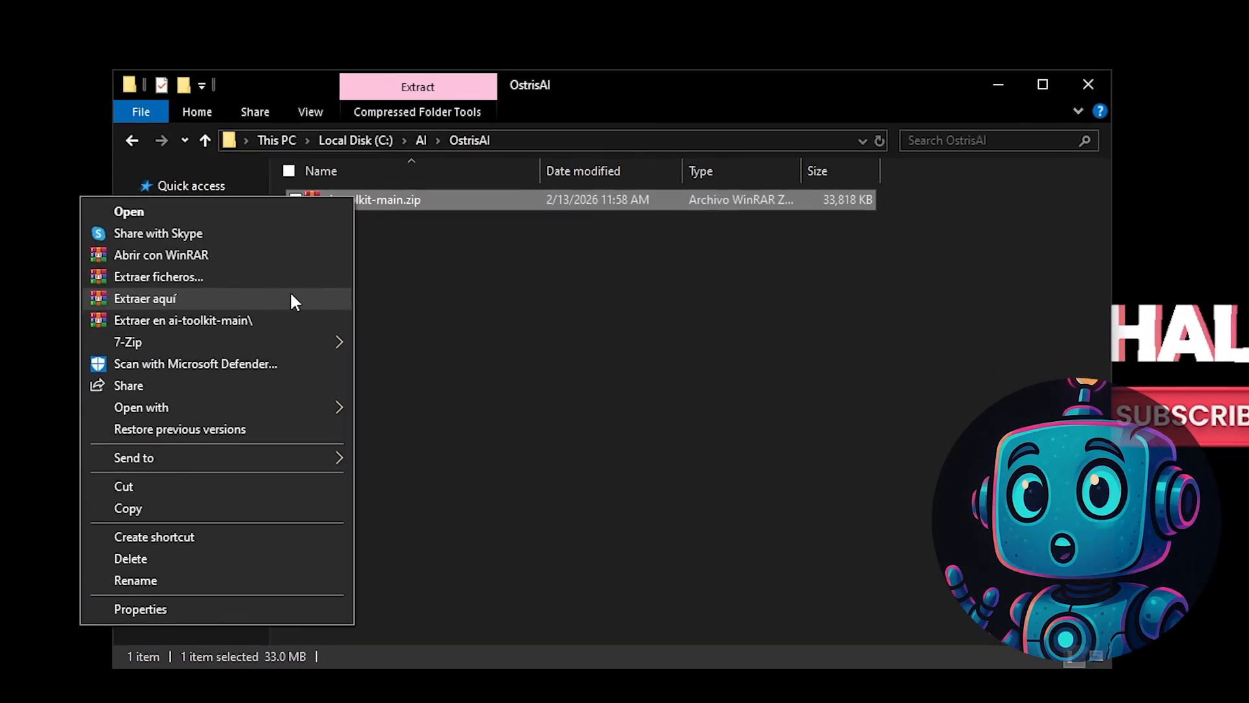
{"action": "left_click", "coordinate": [293, 298]}
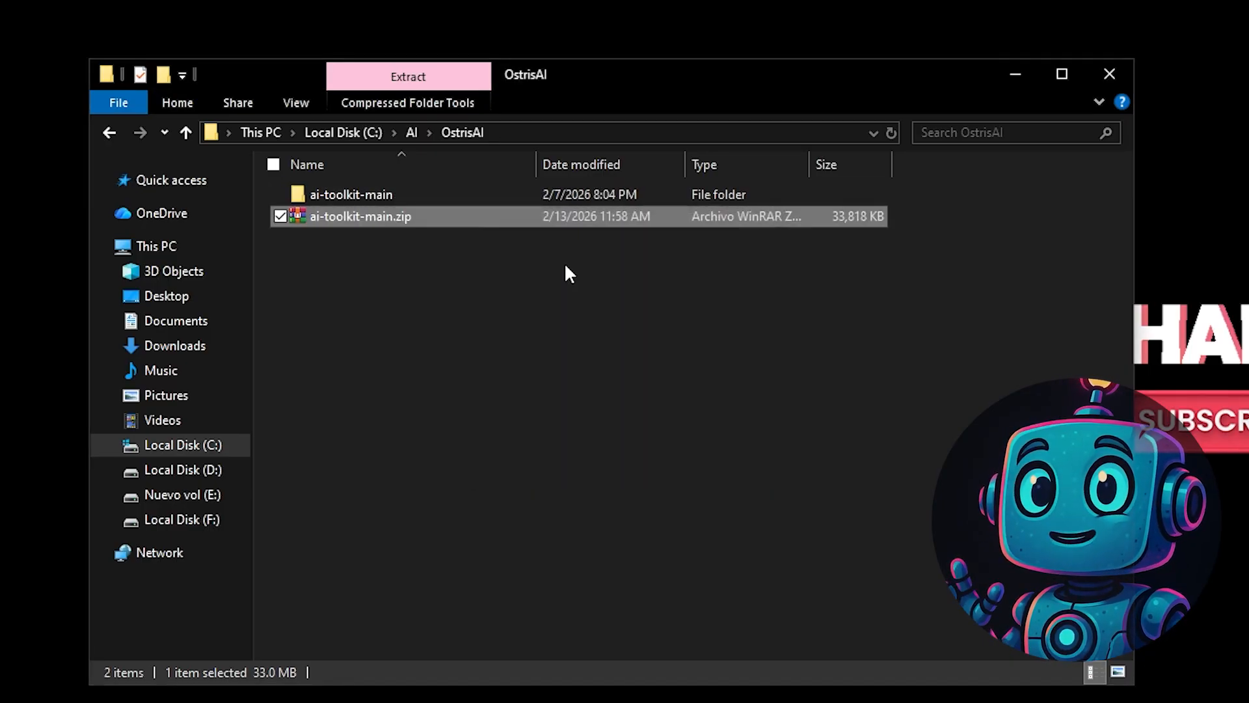
{"action": "left_click", "coordinate": [408, 236]}
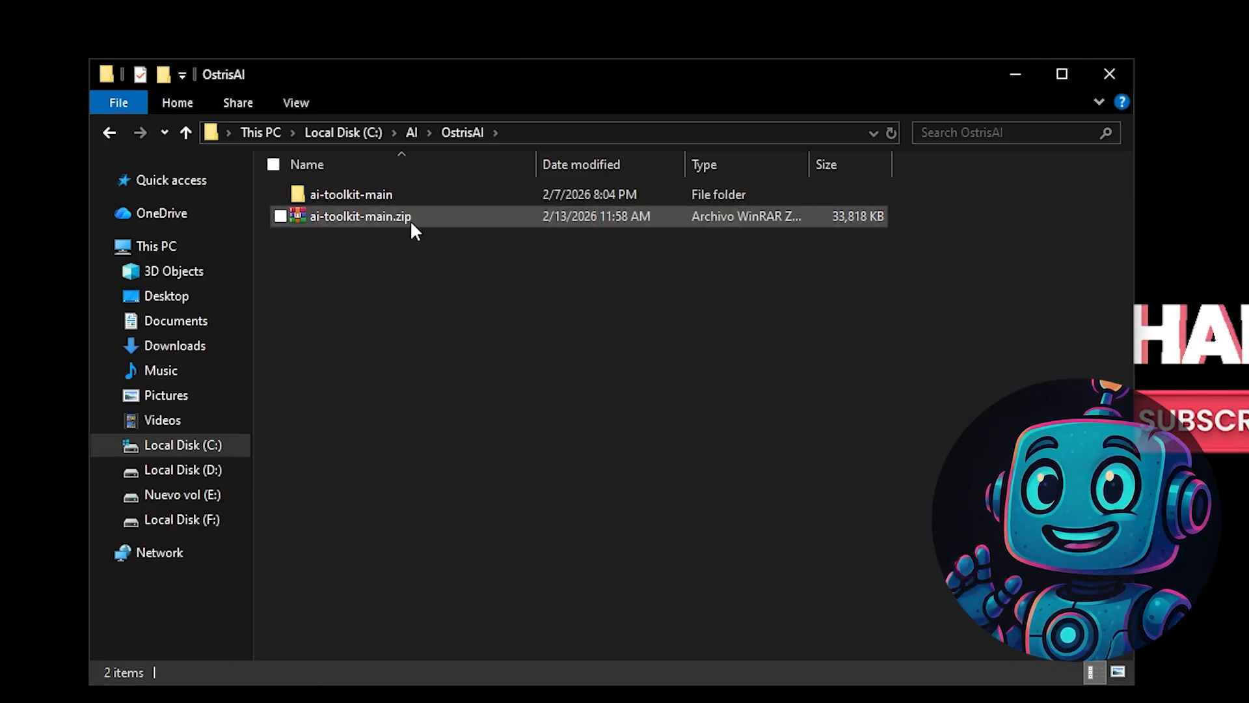
{"action": "right_click", "coordinate": [410, 220]}
{"action": "left_click", "coordinate": [304, 600]}
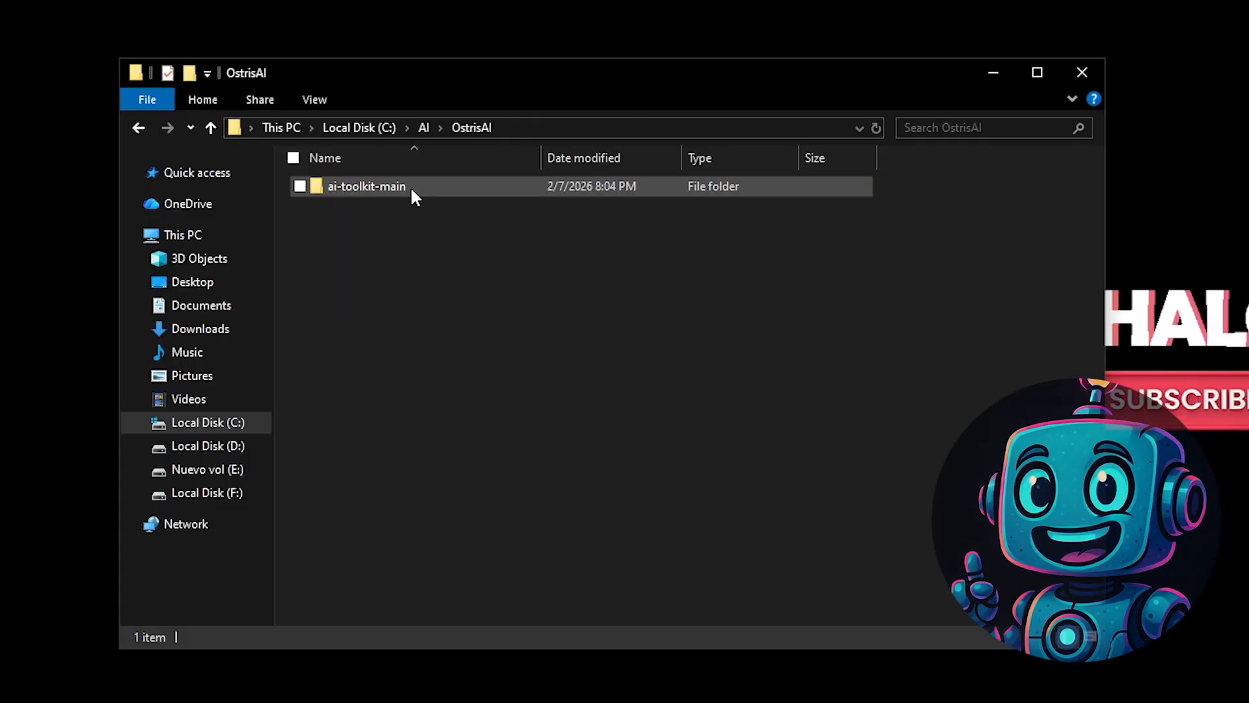
- Open a command prompt in the ai-toolkit-main folder and create a Python virtual environment named venv
{"action": "double_click", "coordinate": [409, 186]}
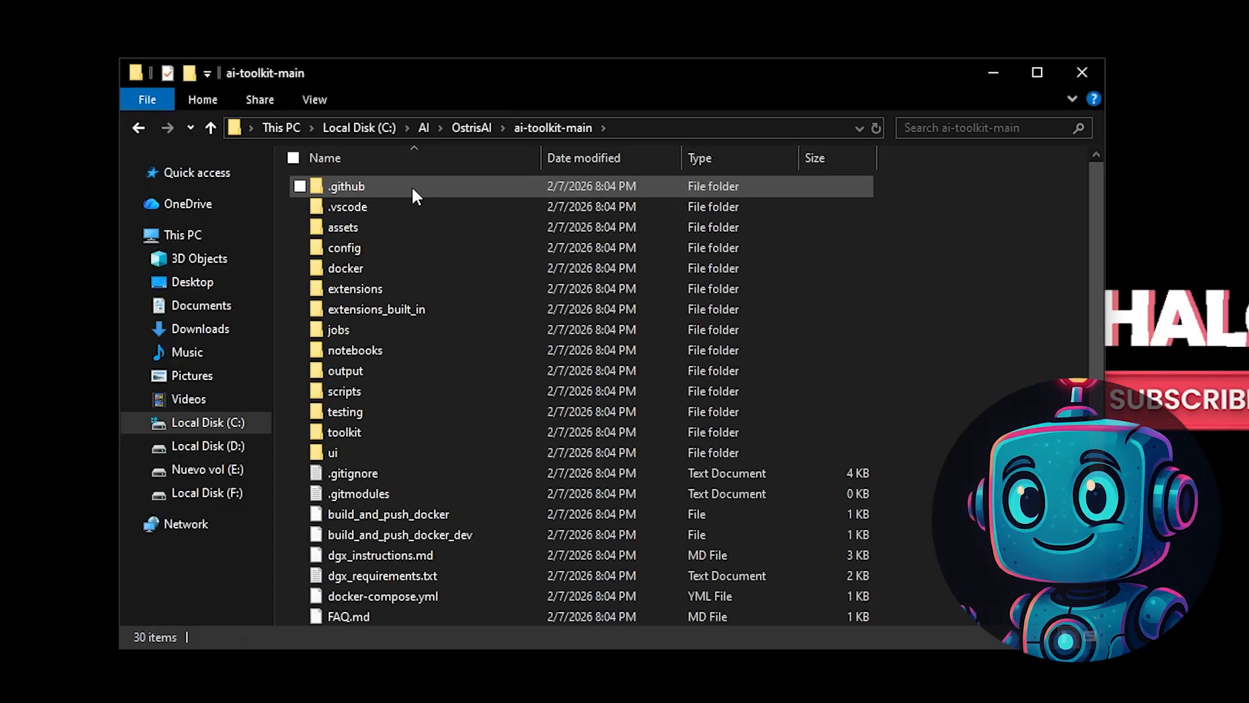
{"action": "left_click", "coordinate": [627, 128]}
{"action": "type", "text": "cmd"}
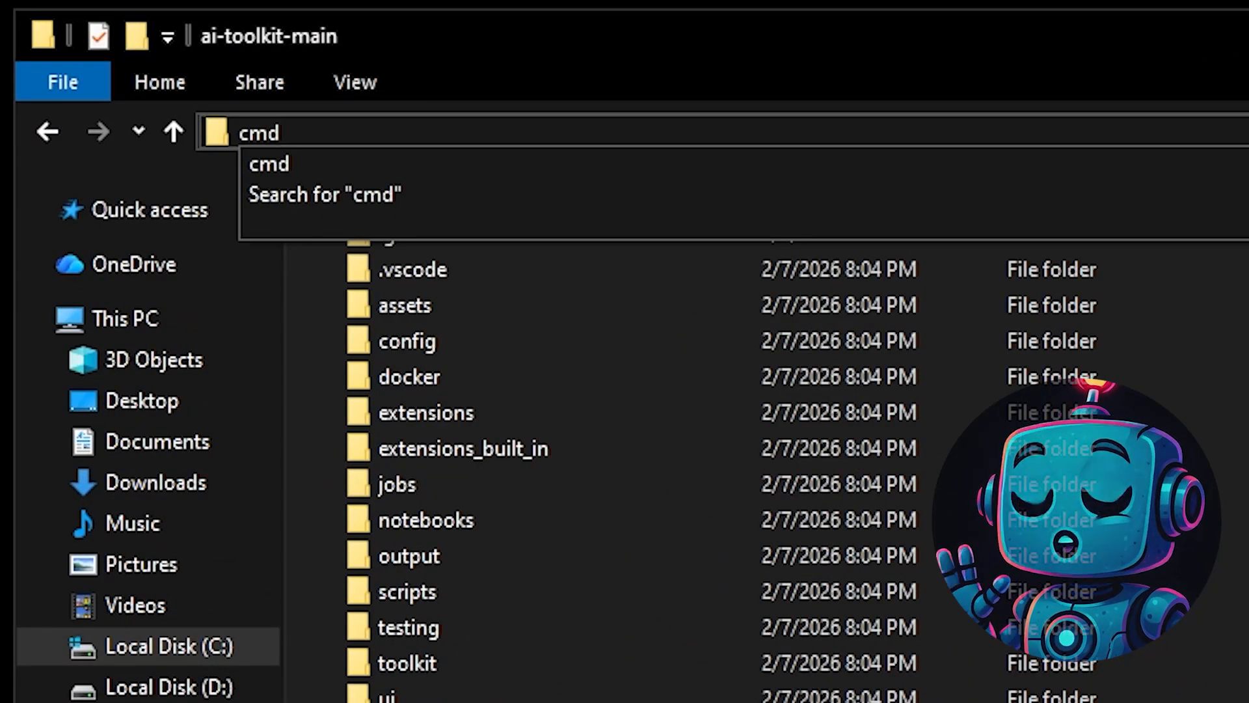
{"action": "key", "text": "Return"}
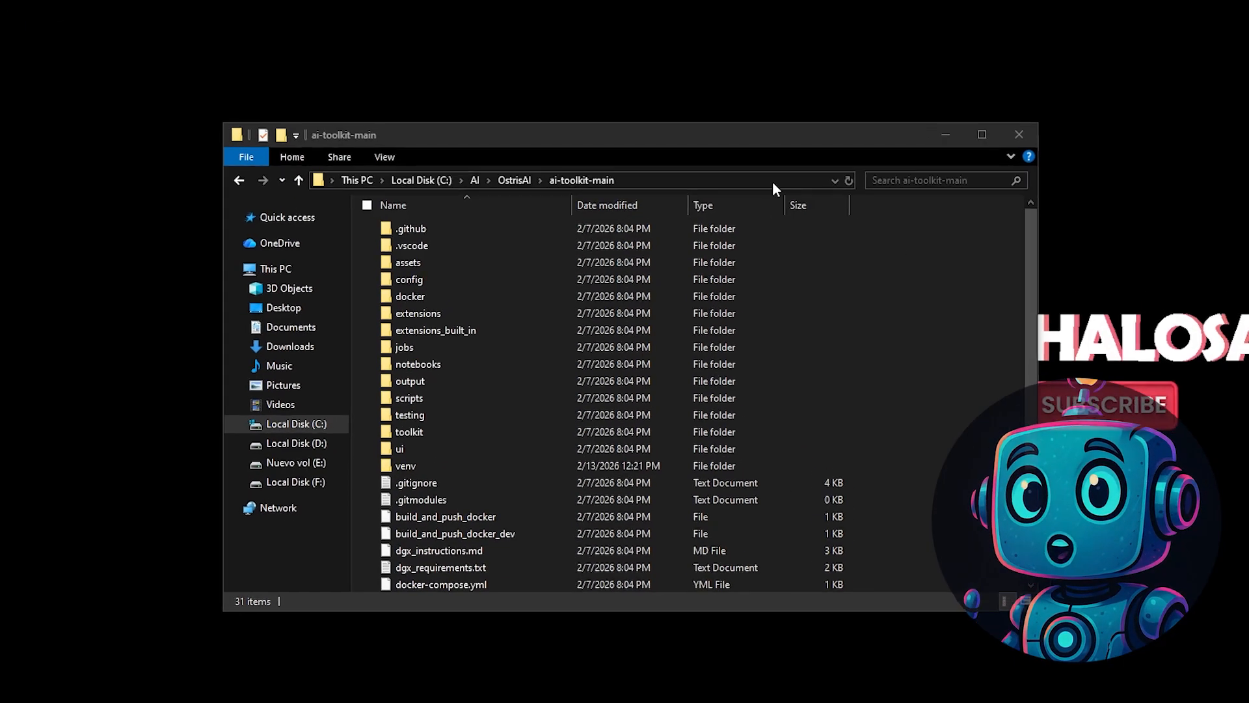
- Open a new command prompt in the ai-toolkit-main folder and activate the virtual environment with .\venv\Scripts\Activate
{"action": "left_click", "coordinate": [618, 186]}
{"action": "type", "text": "cm"}
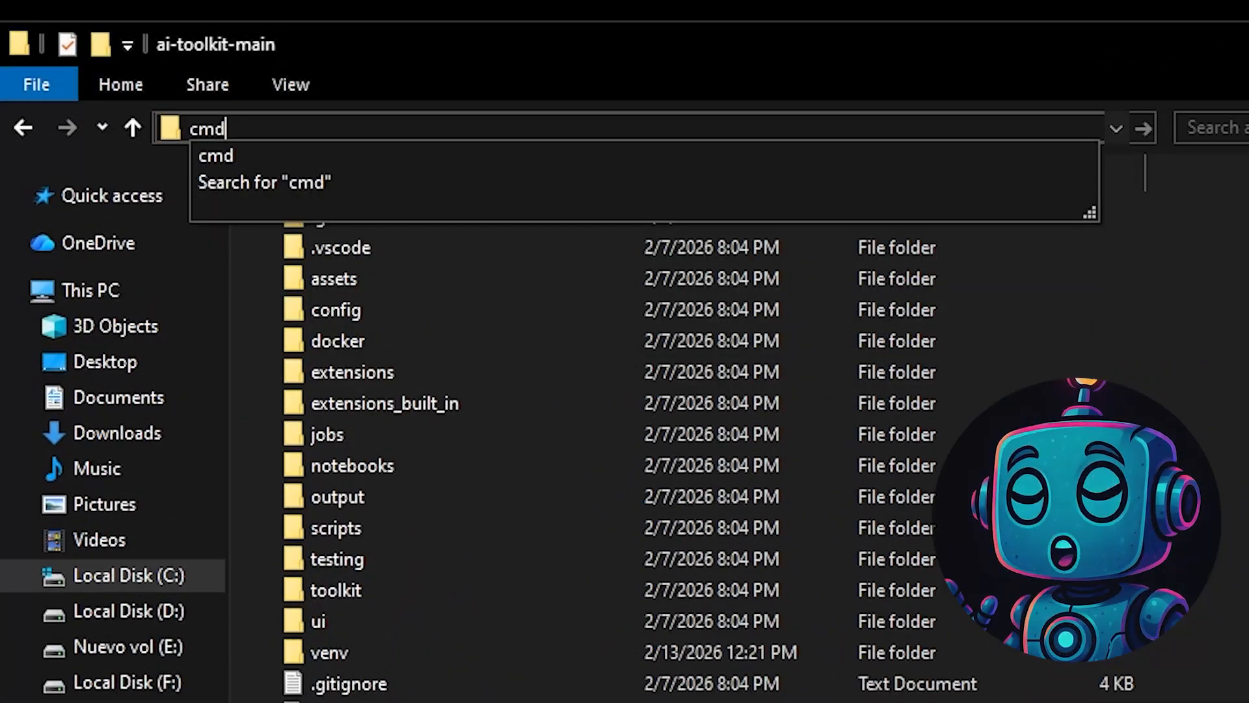
{"action": "type", "text": "d"}
{"action": "key", "text": "Return"}
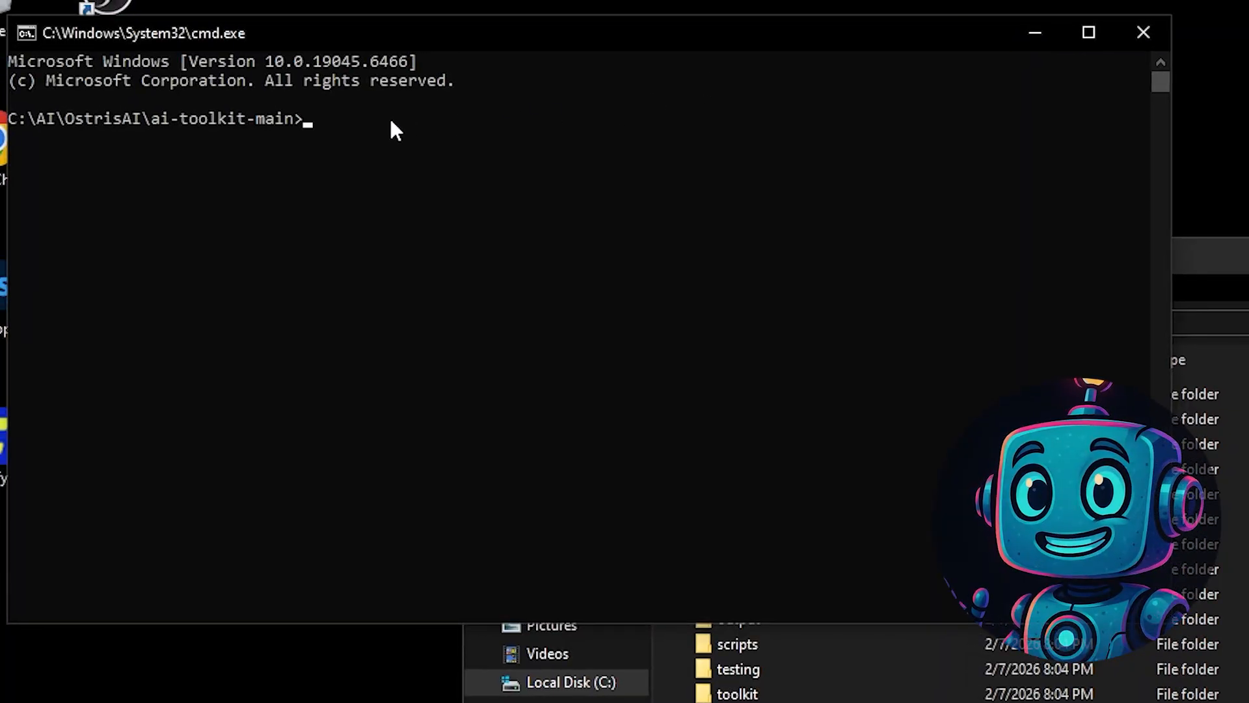
{"action": "type", "text": "venv\\Scripts\\activate"}
{"action": "key", "text": "Return"}
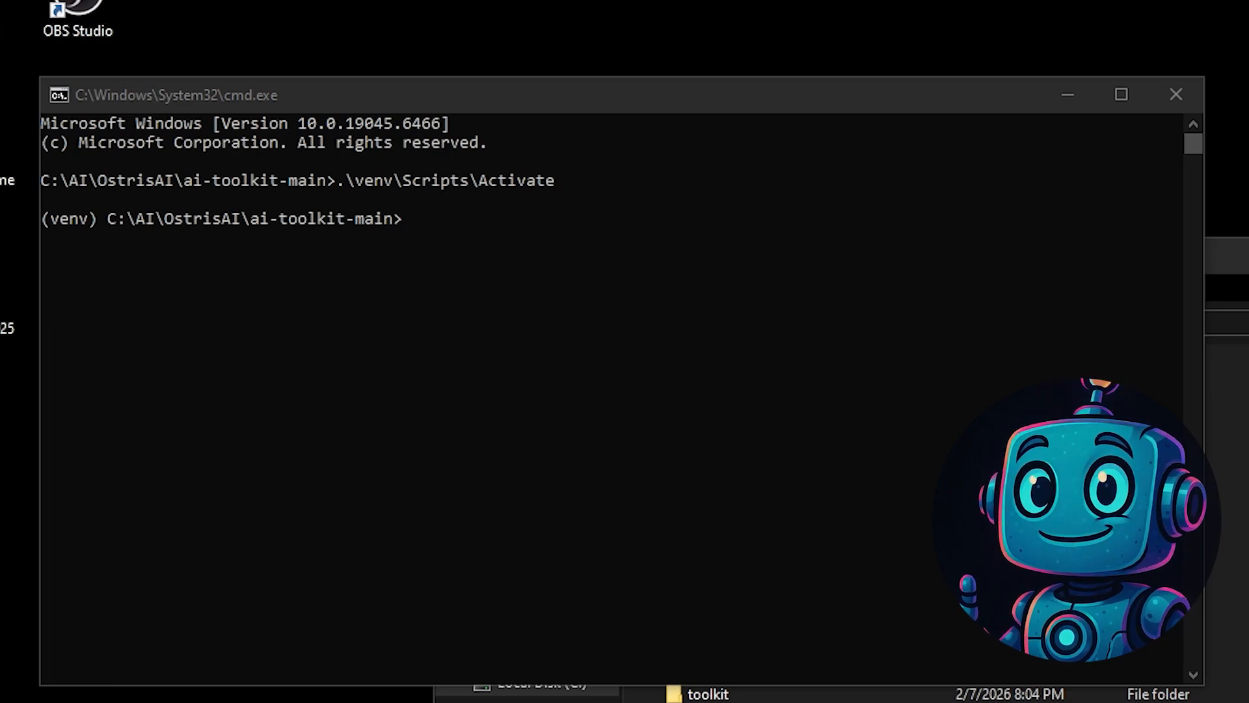
- Upgrade pip in the virtual environment with python -m pip install --upgrade pip
{"action": "left_click", "coordinate": [642, 85]}
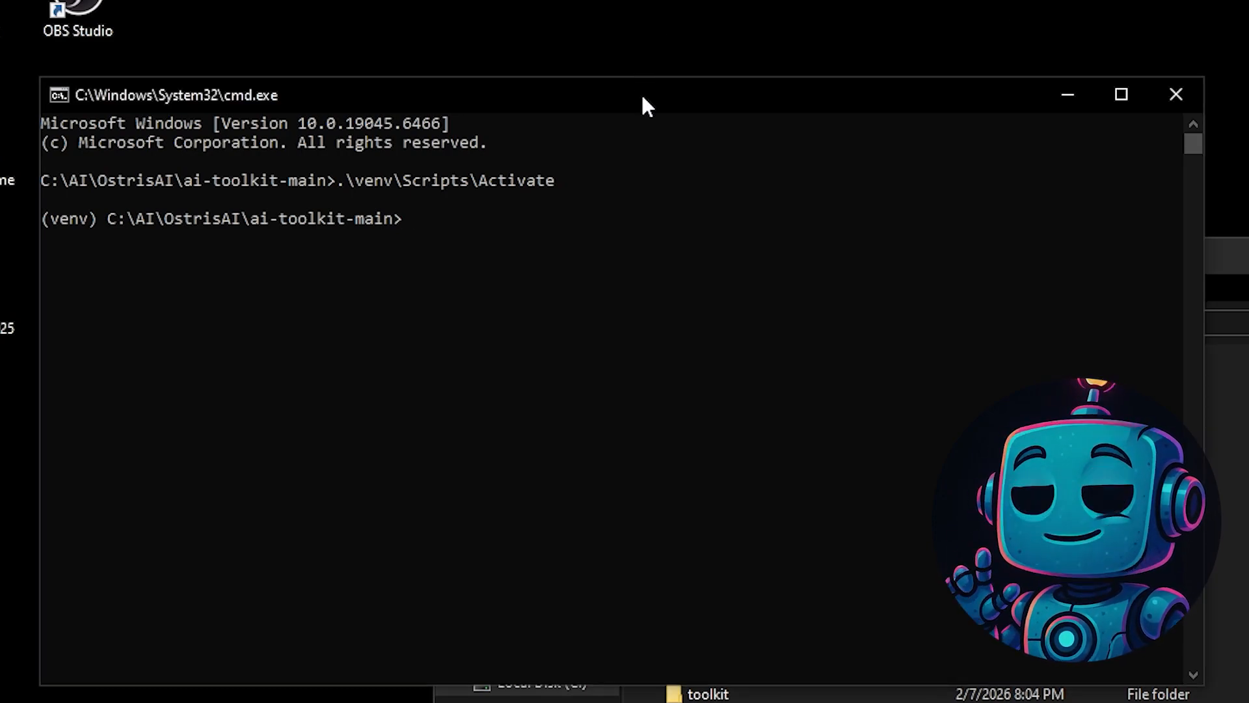
{"action": "type", "text": "python -m pip install --upgrade pip"}
{"action": "key", "text": "Return"}
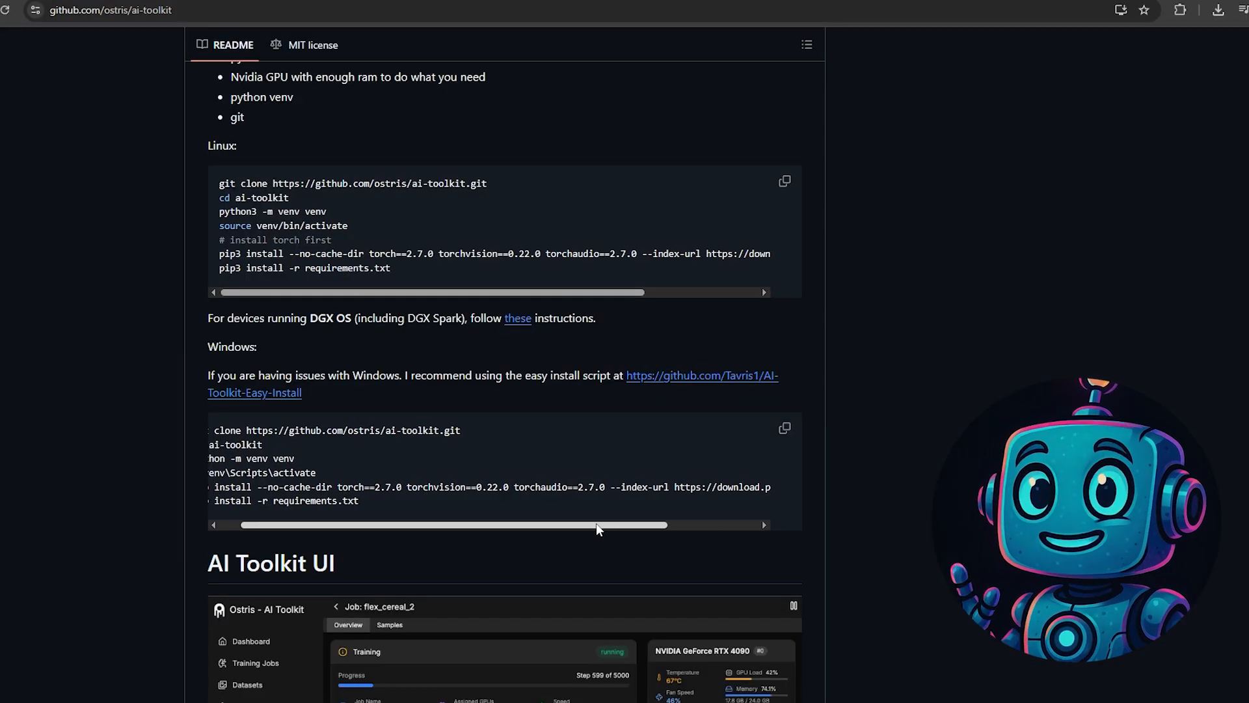
- Copy the Windows install command for torch 2.7.0, torchvision 0.22.0 and torchaudio 2.7.0 (cu126) from the GitHub README
{"action": "left_click_drag", "start_coordinate": [596, 523], "coordinate": [553, 525]}
{"action": "left_click_drag", "start_coordinate": [187, 487], "coordinate": [857, 487]}
{"action": "key", "text": "ctrl+c"}
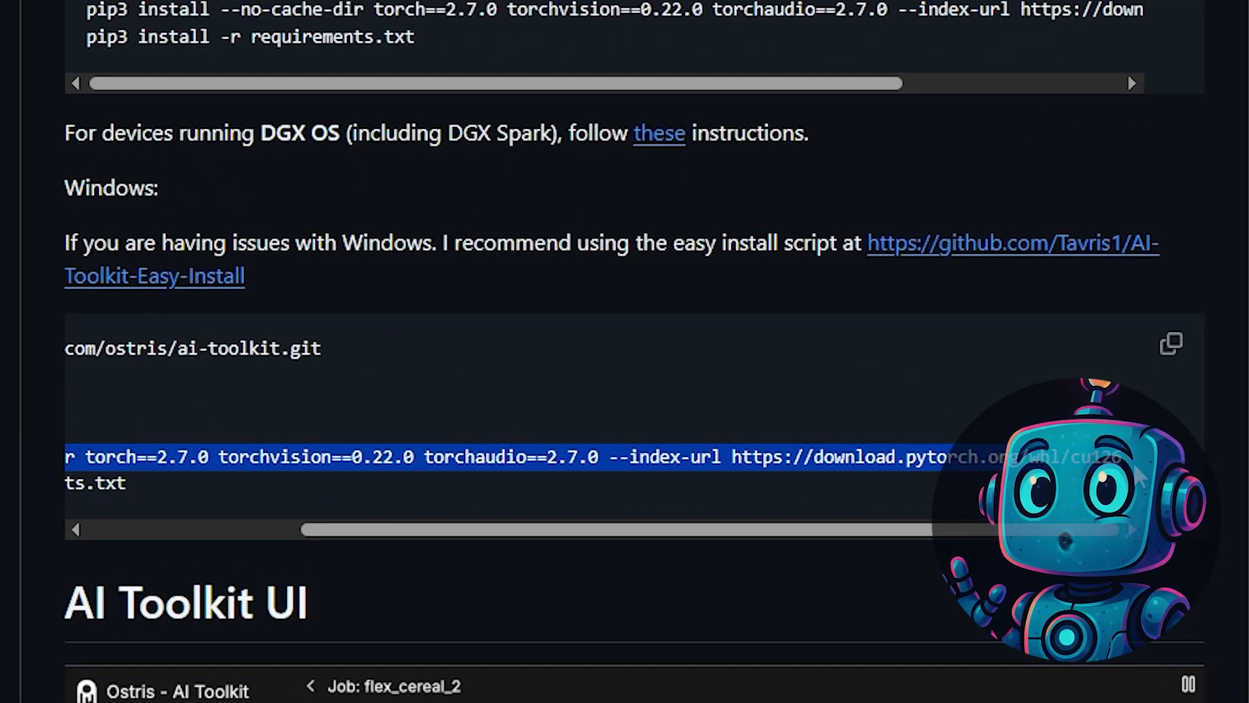
{"action": "left_click", "coordinate": [1122, 460]}
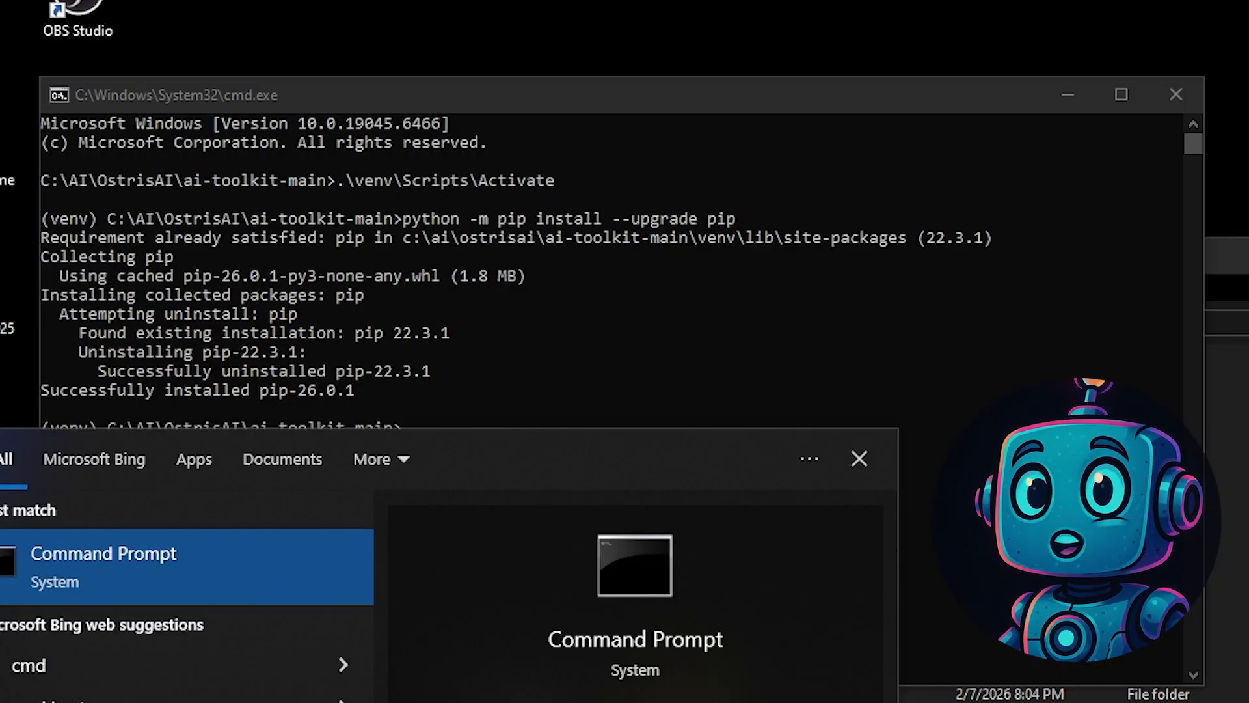
- Check the system's CUDA version by running nvidia-smi in a separate Command Prompt, and close that window
{"action": "key", "text": "Return"}
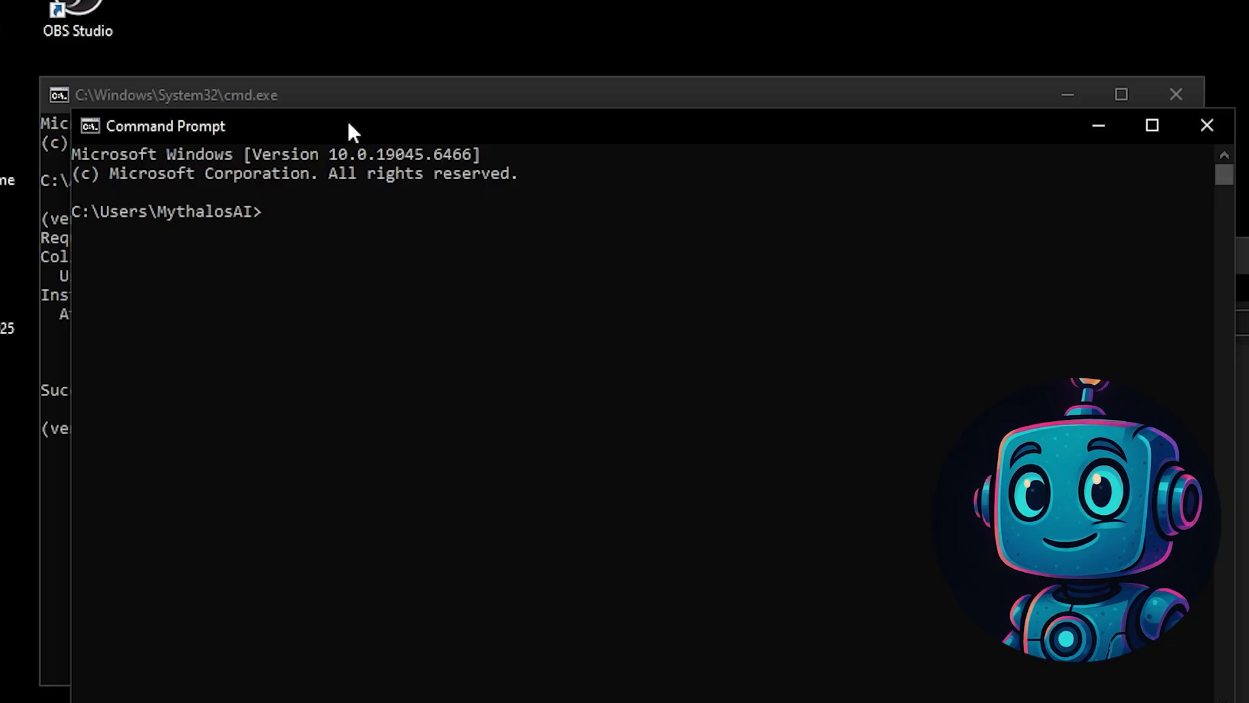
{"action": "type", "text": "nv"}
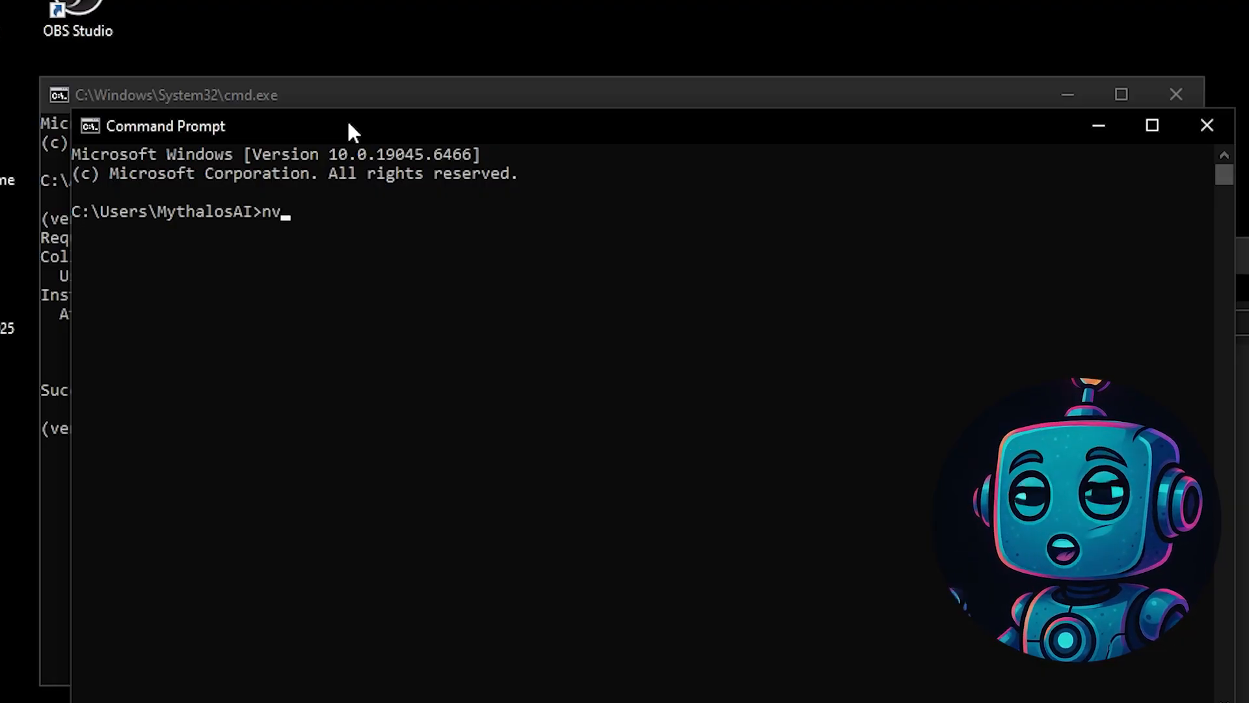
{"action": "type", "text": "idia-smi"}
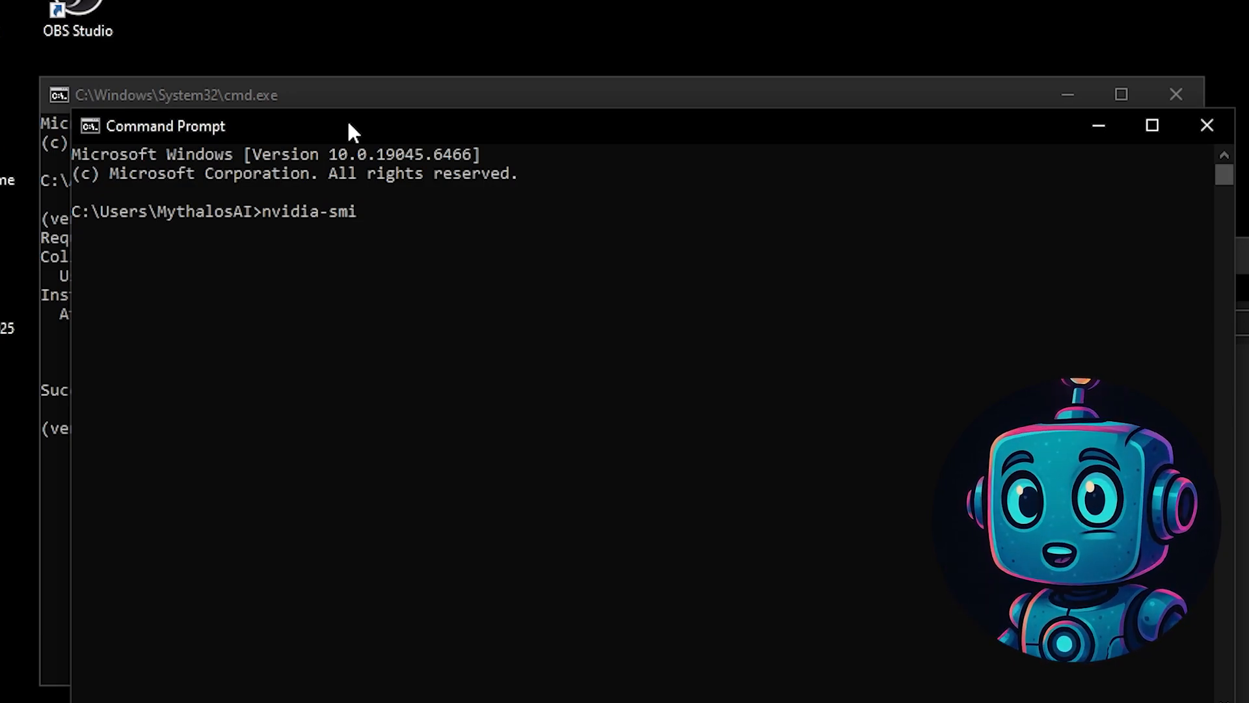
{"action": "key", "text": "Return"}
{"action": "scroll", "coordinate": [547, 333], "scroll_direction": "up", "scroll_amount": 3}
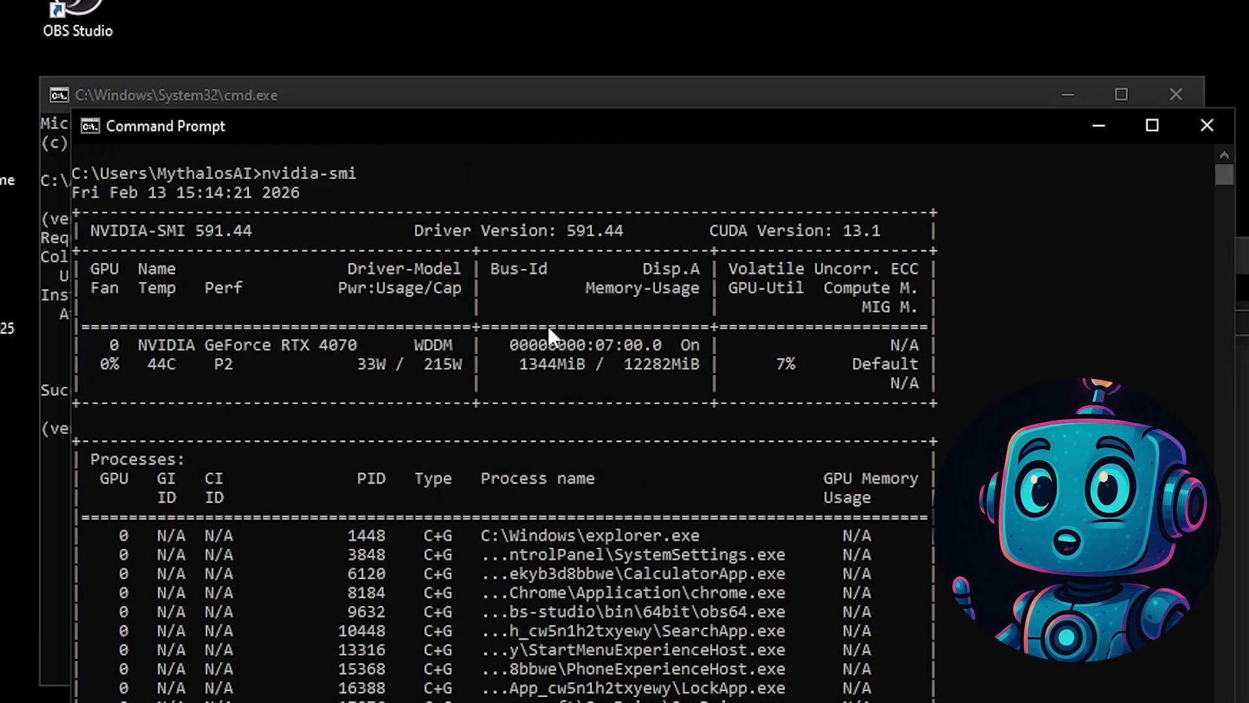
{"action": "left_click_drag", "start_coordinate": [852, 235], "coordinate": [884, 237]}
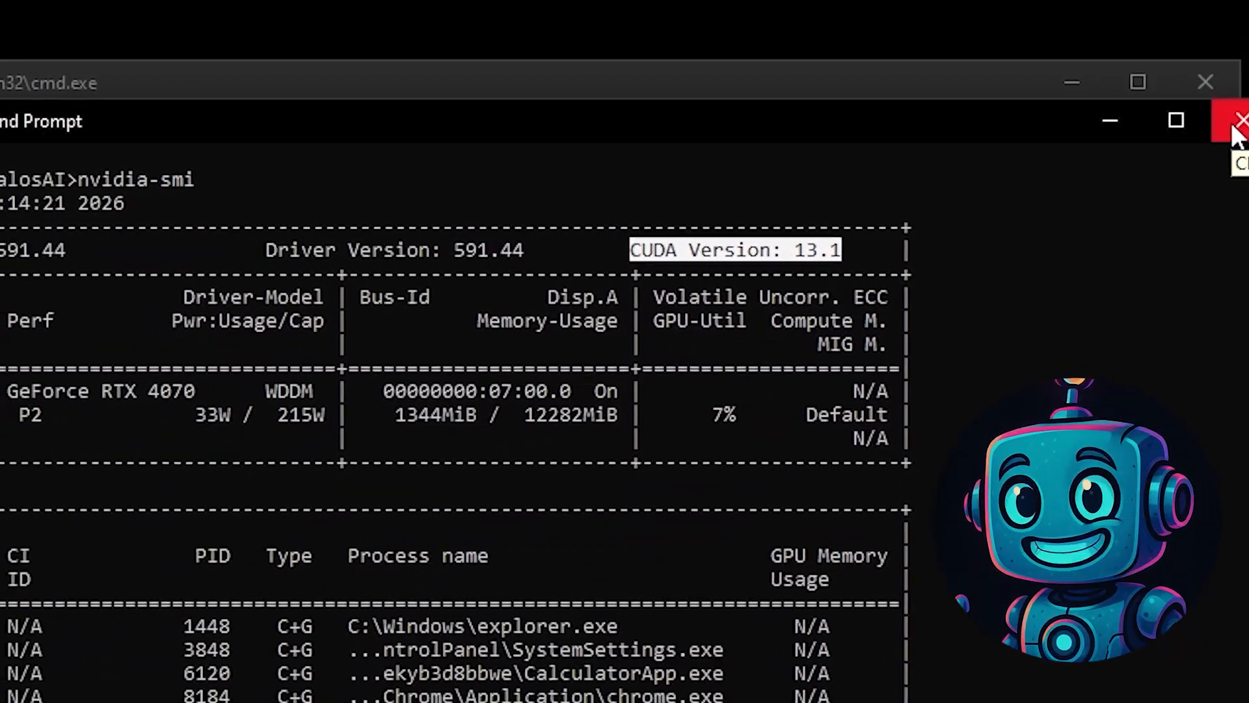
{"action": "left_click", "coordinate": [1242, 123]}
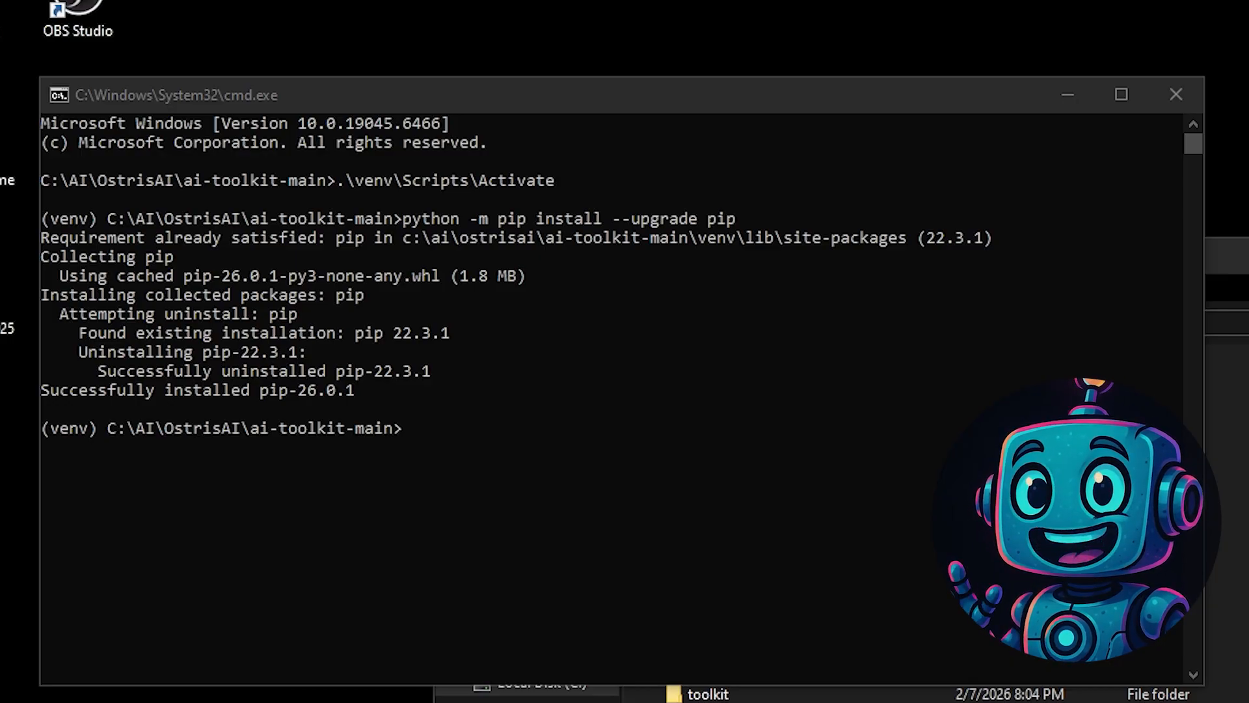
{"action": "left_click", "coordinate": [474, 384]}
{"action": "right_click", "coordinate": [469, 436]}
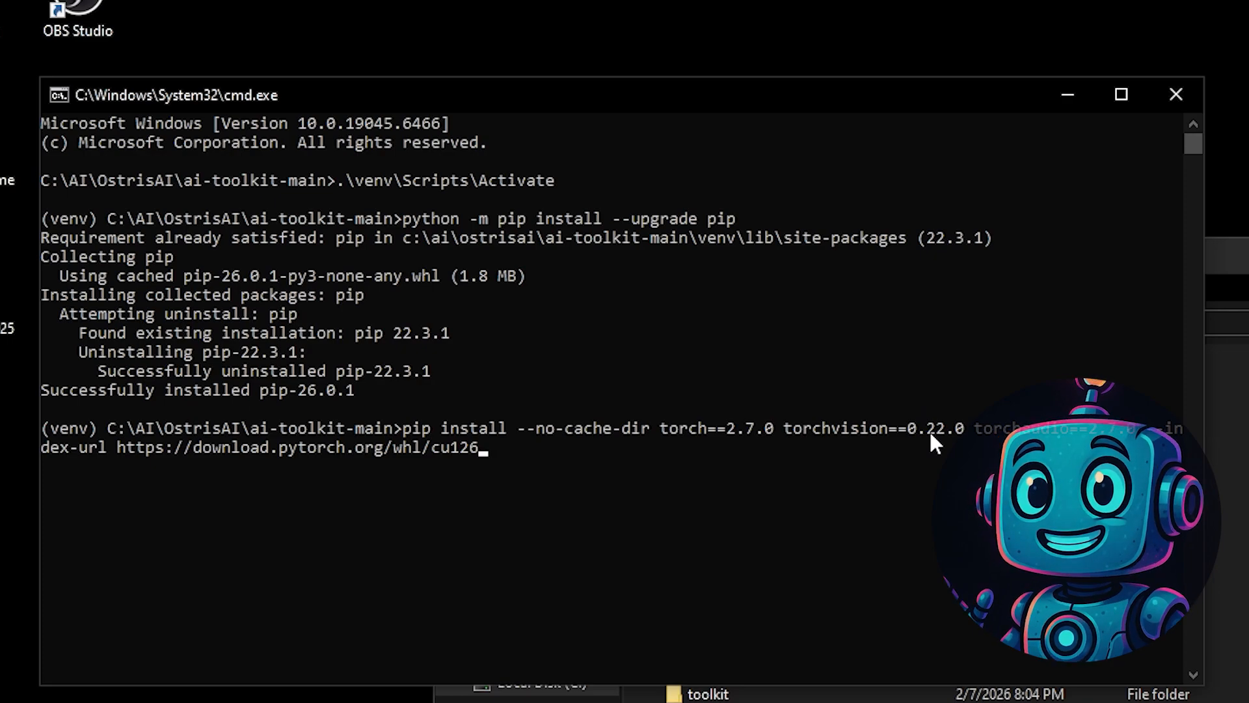
{"action": "key", "text": "Return"}
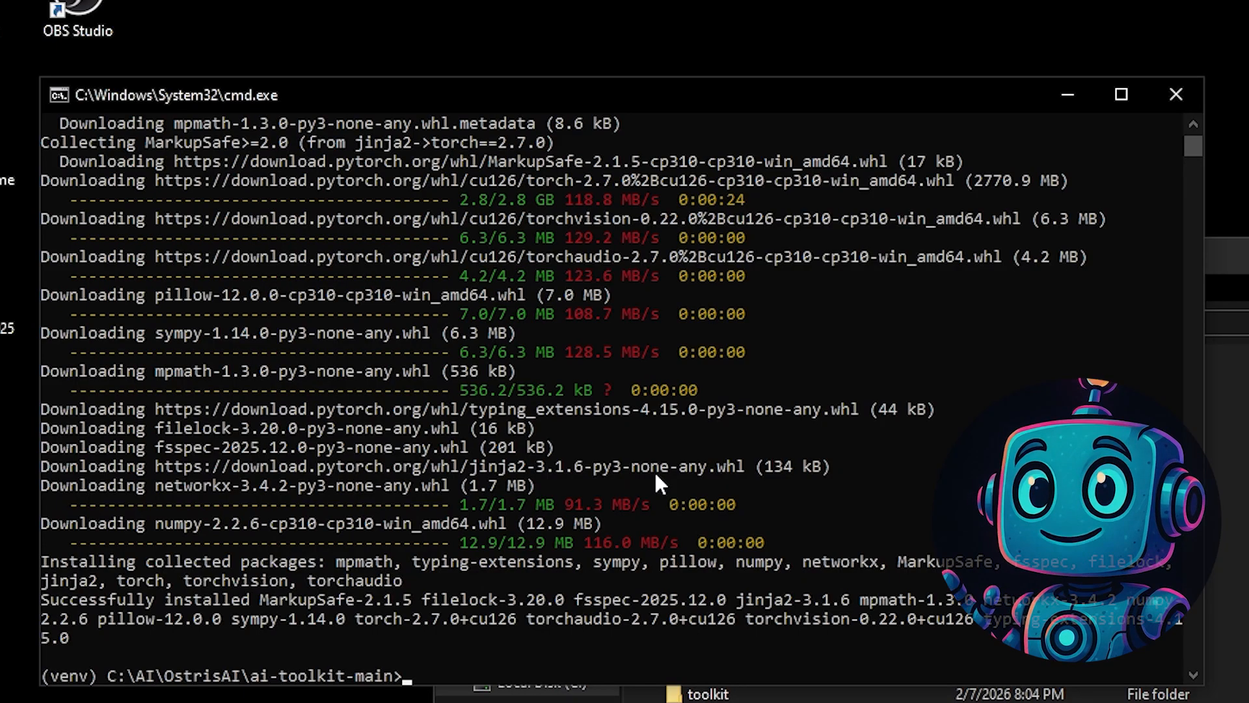
- Install the toolkit's Python requirements from requirements.txt, and install triton-windows==3.4.0.post20 with the upgrade option
{"action": "type", "text": "pip install -r requirements.txt"}
{"action": "key", "text": "Return"}
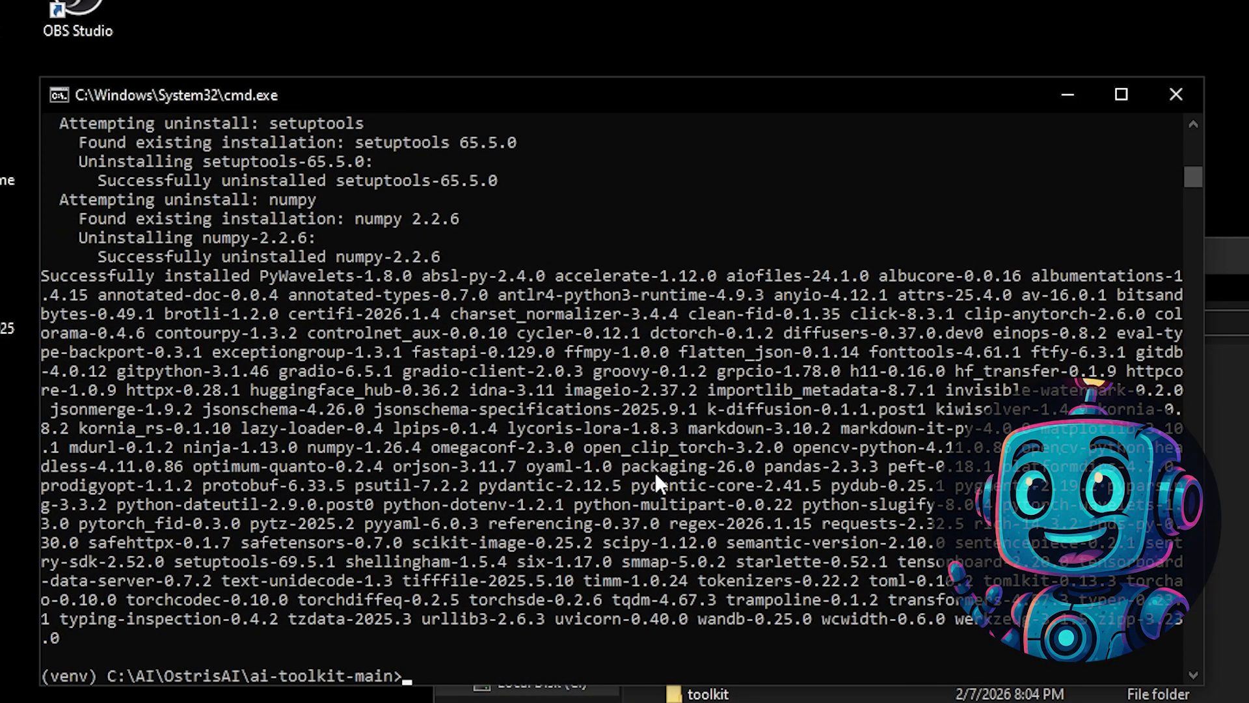
{"action": "left_click", "coordinate": [654, 471]}
{"action": "right_click", "coordinate": [587, 237]}
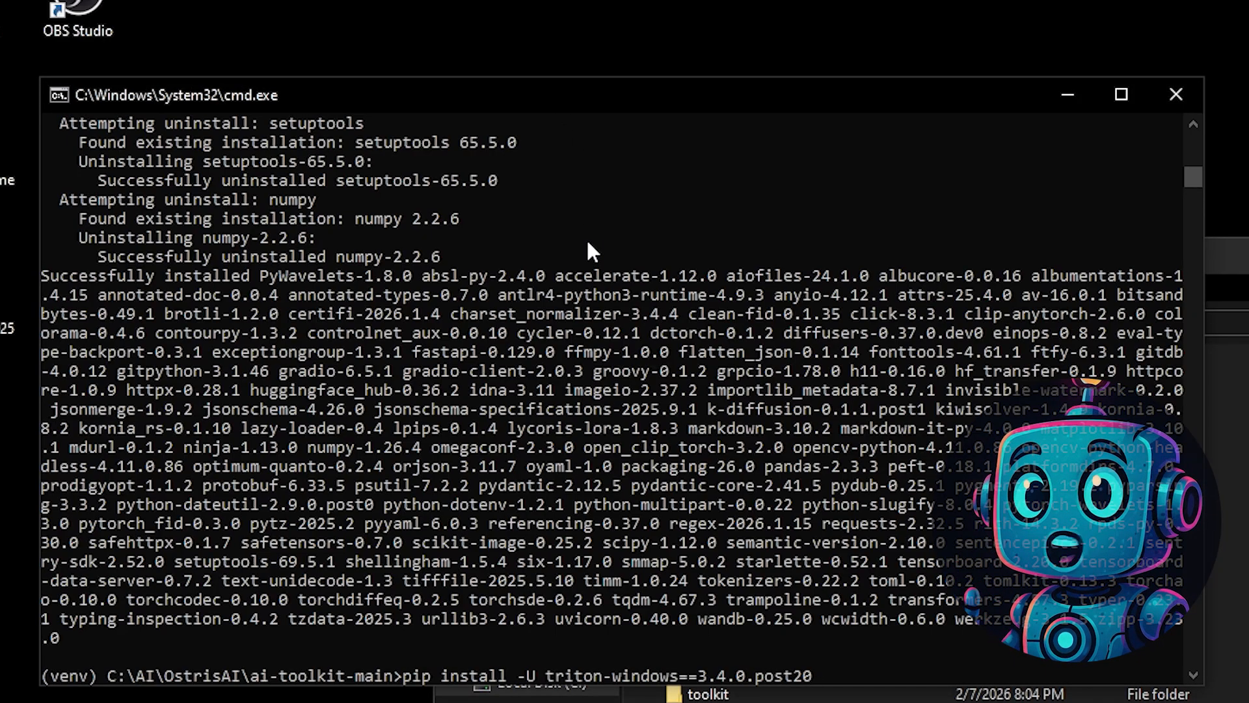
{"action": "key", "text": "Return"}
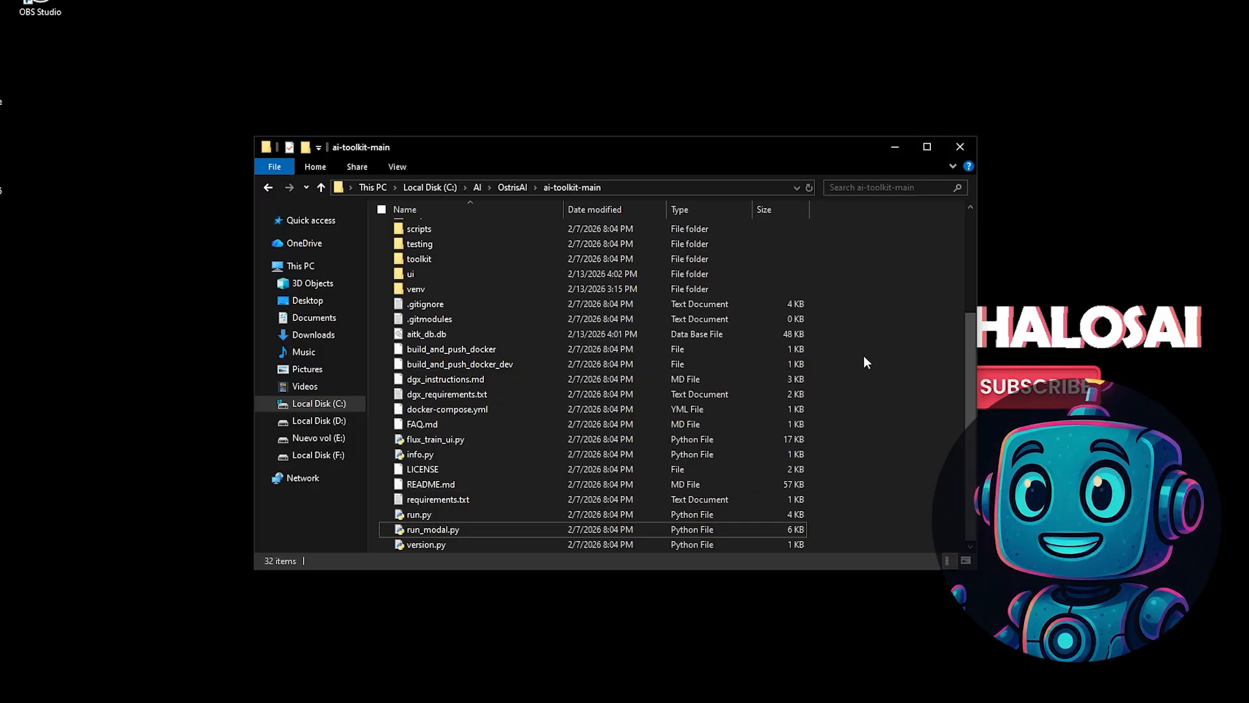
- Create a new text document named run in the ai-toolkit-main folder
{"action": "right_click", "coordinate": [864, 356]}
{"action": "mouse_move", "coordinate": [790, 575]}
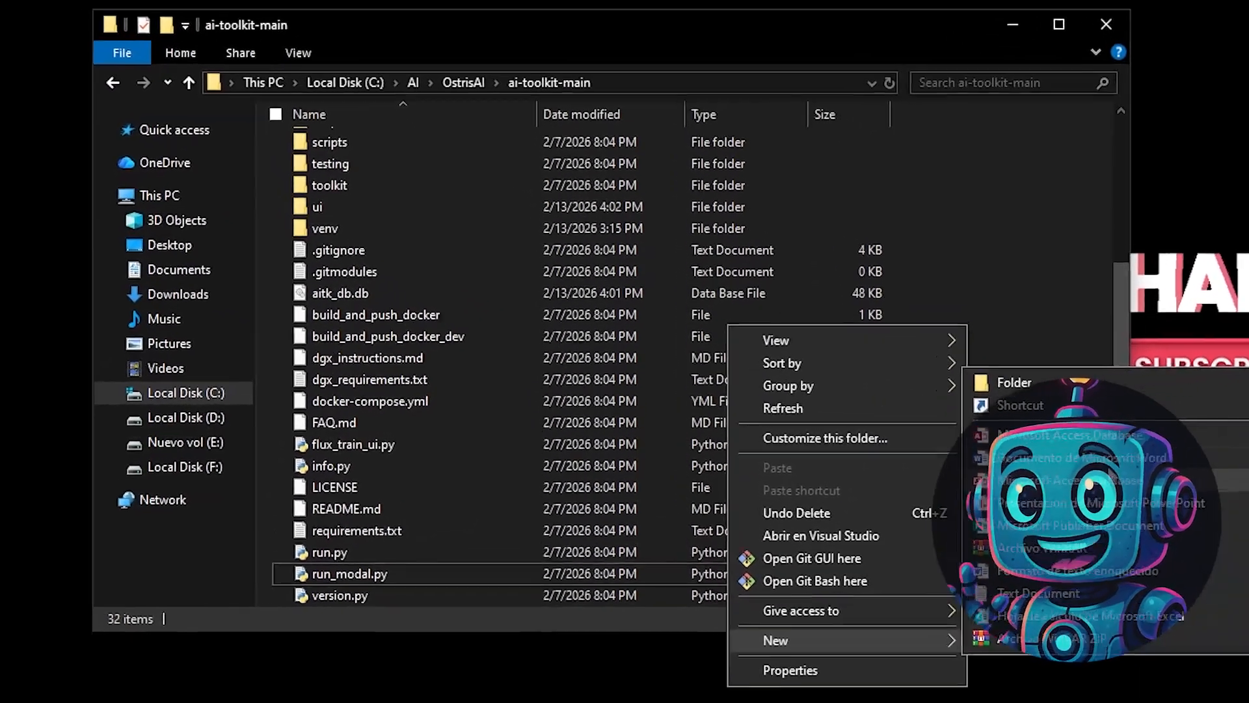
{"action": "left_click", "coordinate": [1036, 592]}
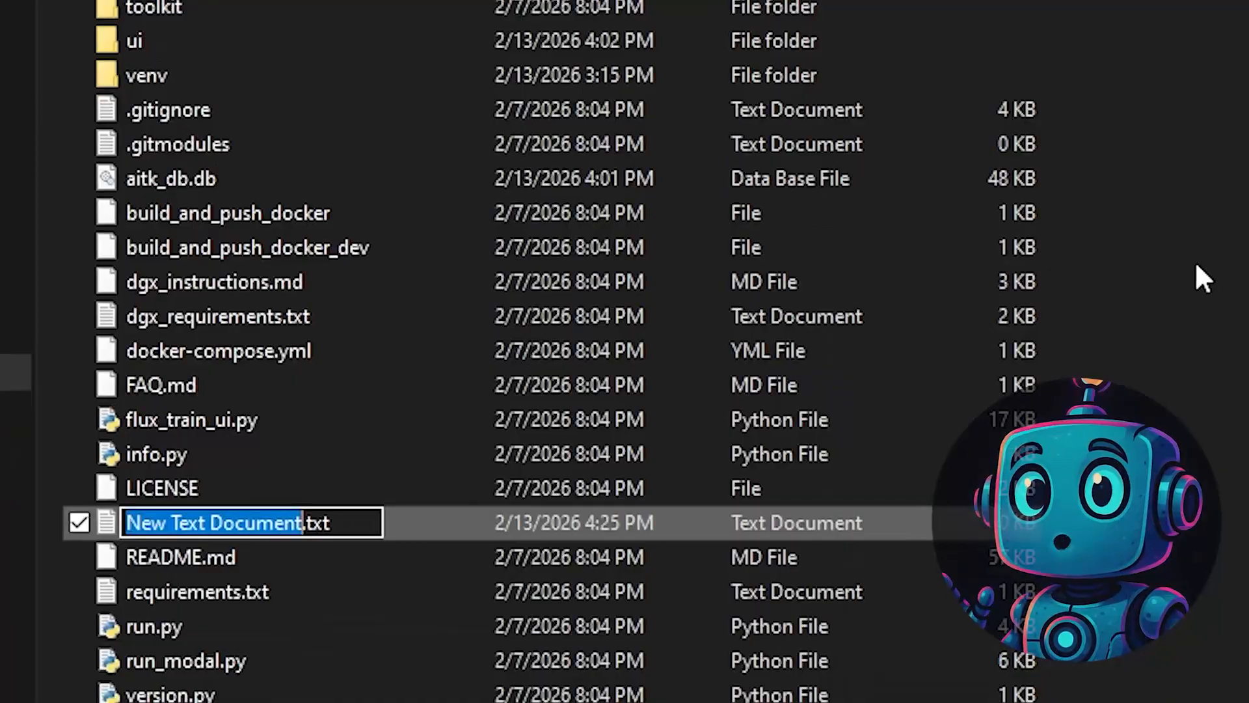
{"action": "type", "text": "run"}
{"action": "key", "text": "Return"}
- Fill run.txt with the launch script that changes to the ui folder and executes npm run build_and_start, and save it
{"action": "double_click", "coordinate": [337, 624]}
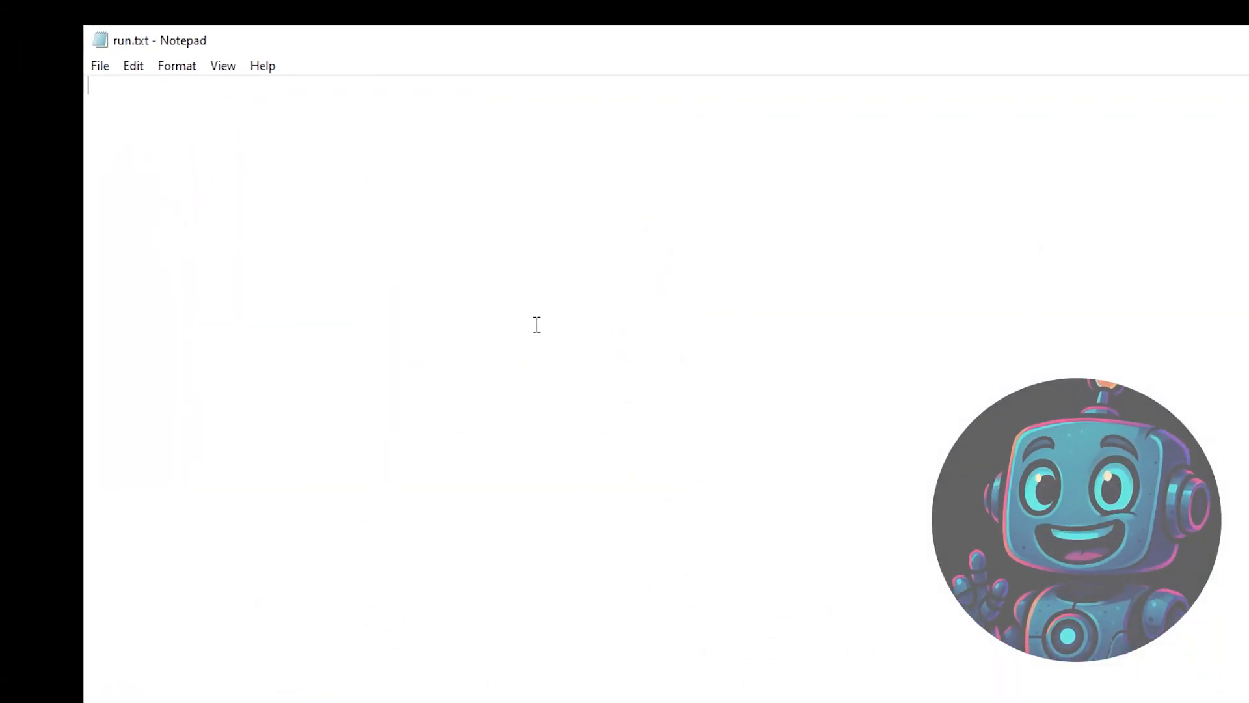
{"action": "type", "text": "@echo off  cd ai-toolkit cd ui  echo ====================================================== echo Getting started Ostris AI-Toolkit... echo ======================================================  npm run build_and_start"}
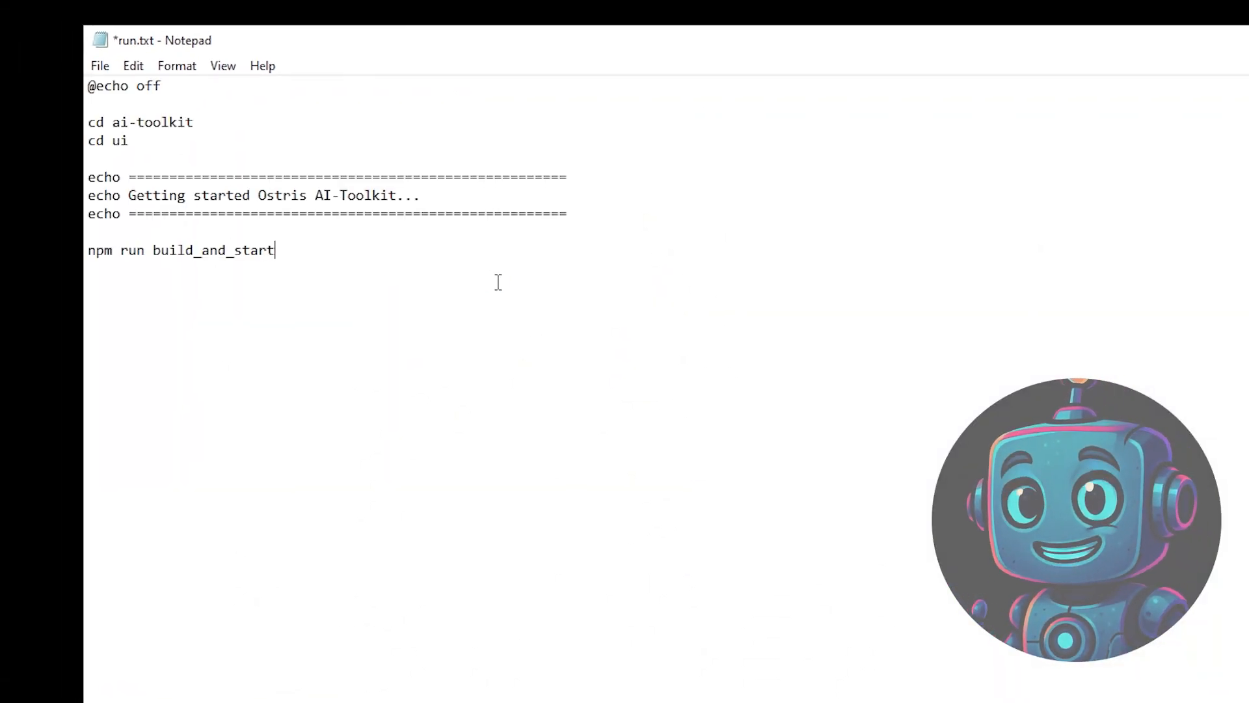
{"action": "left_click", "coordinate": [103, 66]}
{"action": "left_click", "coordinate": [147, 153]}
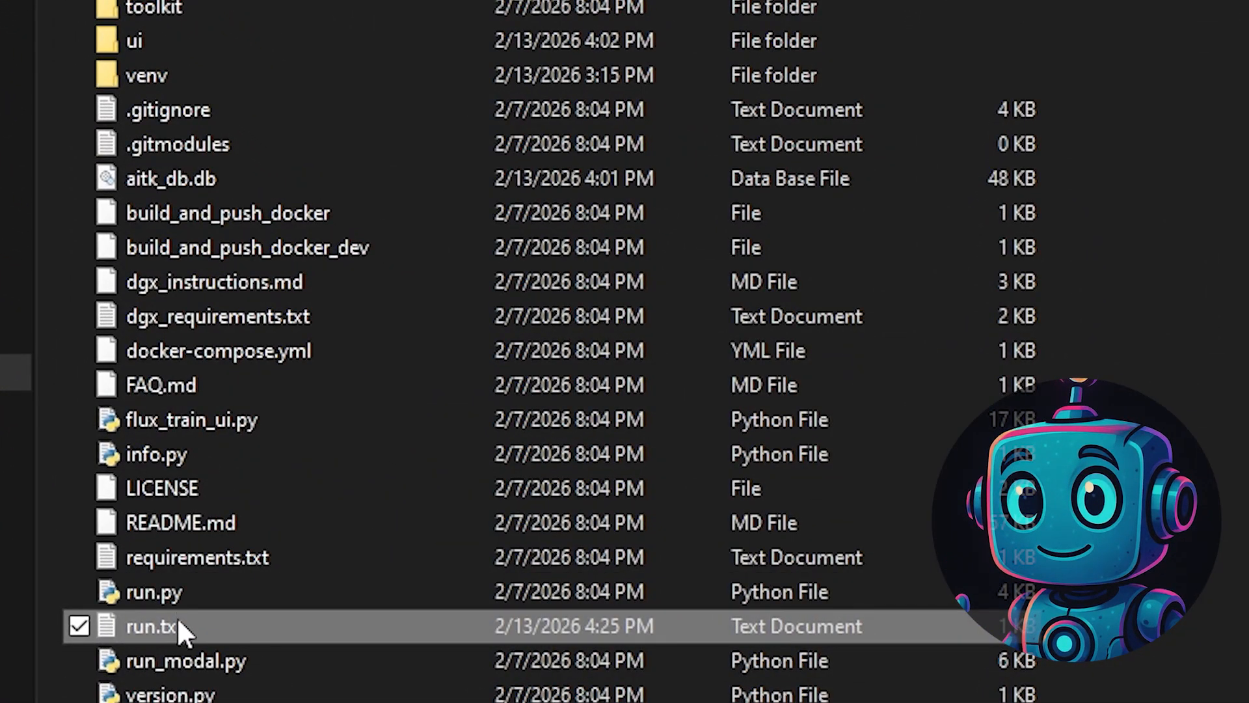
- Change the extension of run.txt to .bat and run run.bat to launch the AI-Toolkit interface
{"action": "left_click", "coordinate": [156, 626]}
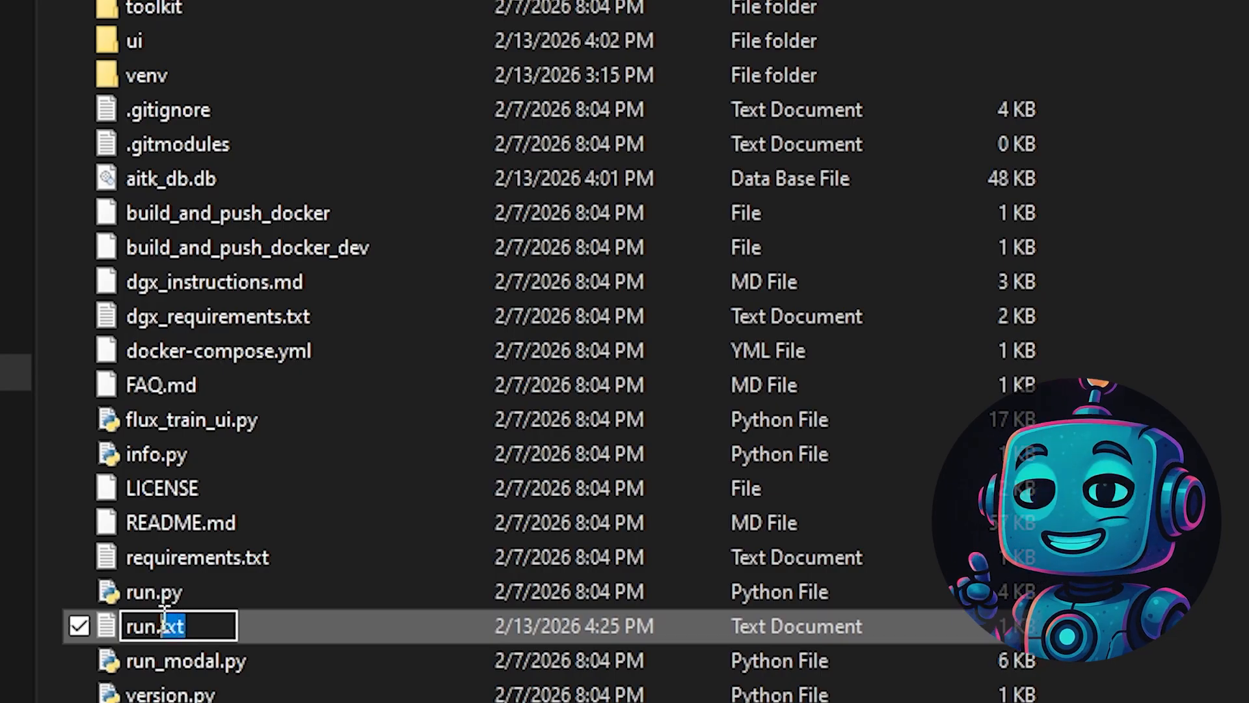
{"action": "type", "text": "bat"}
{"action": "key", "text": "Return"}
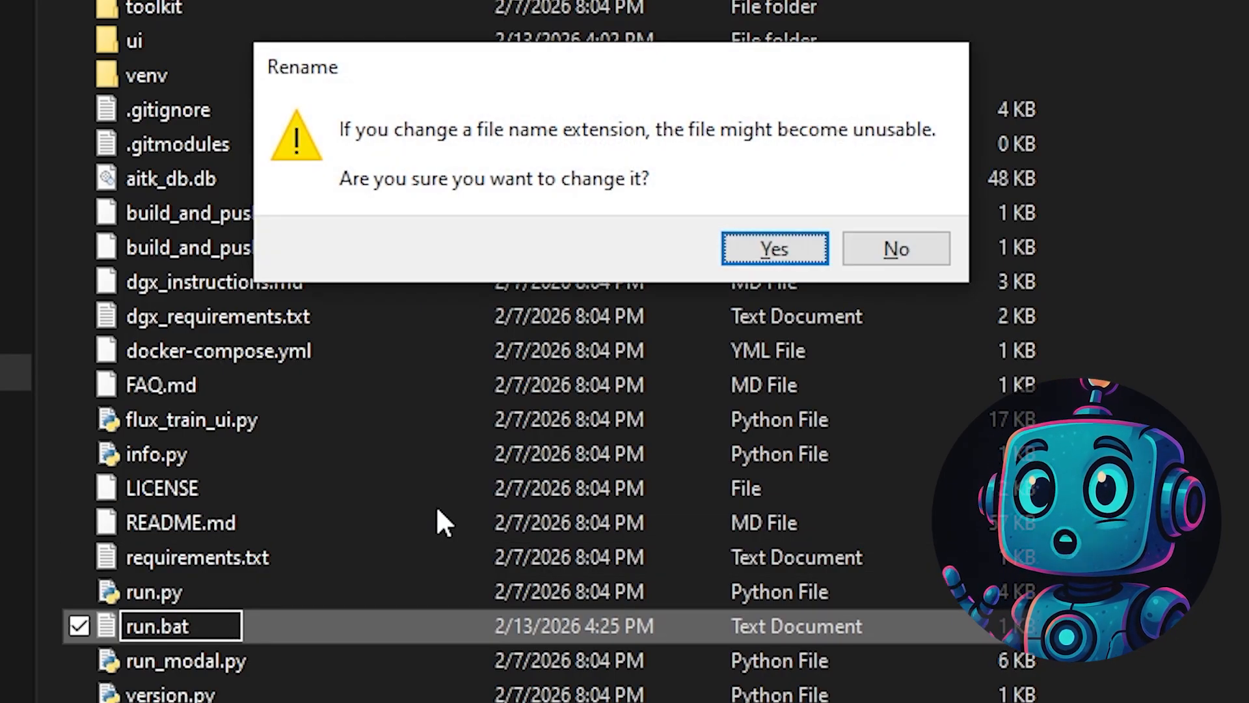
{"action": "left_click", "coordinate": [759, 252]}
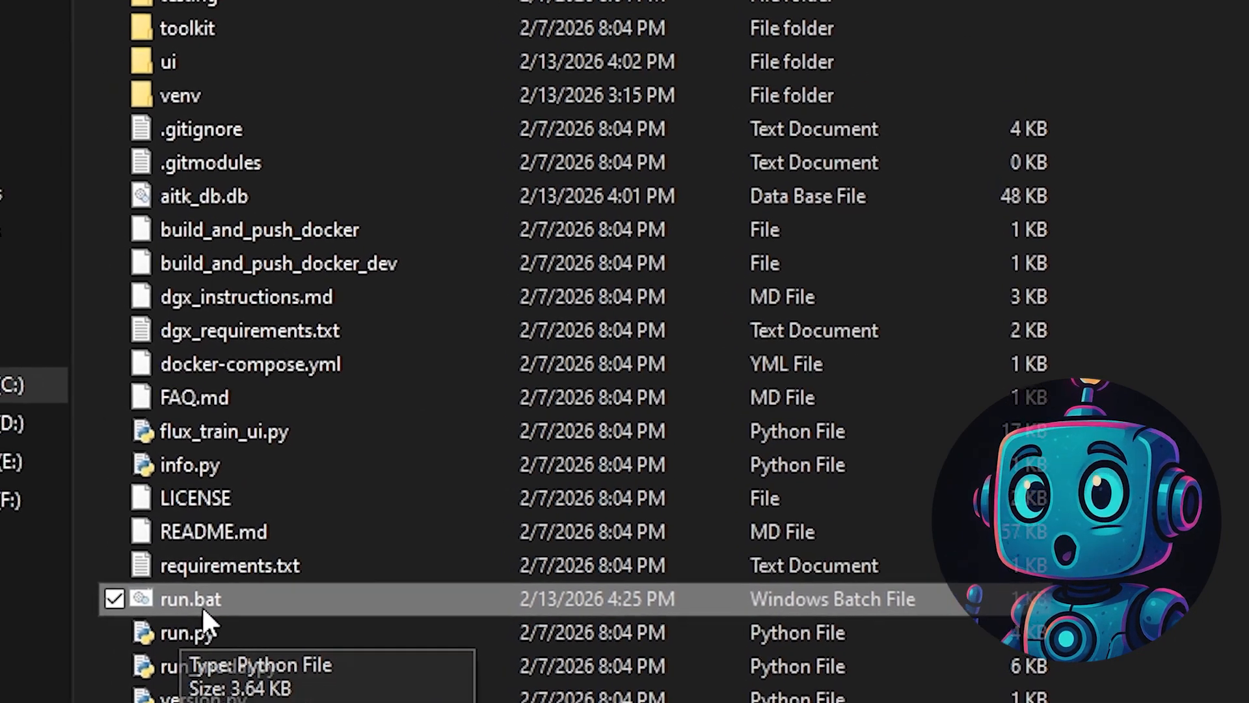
{"action": "double_click", "coordinate": [170, 626]}
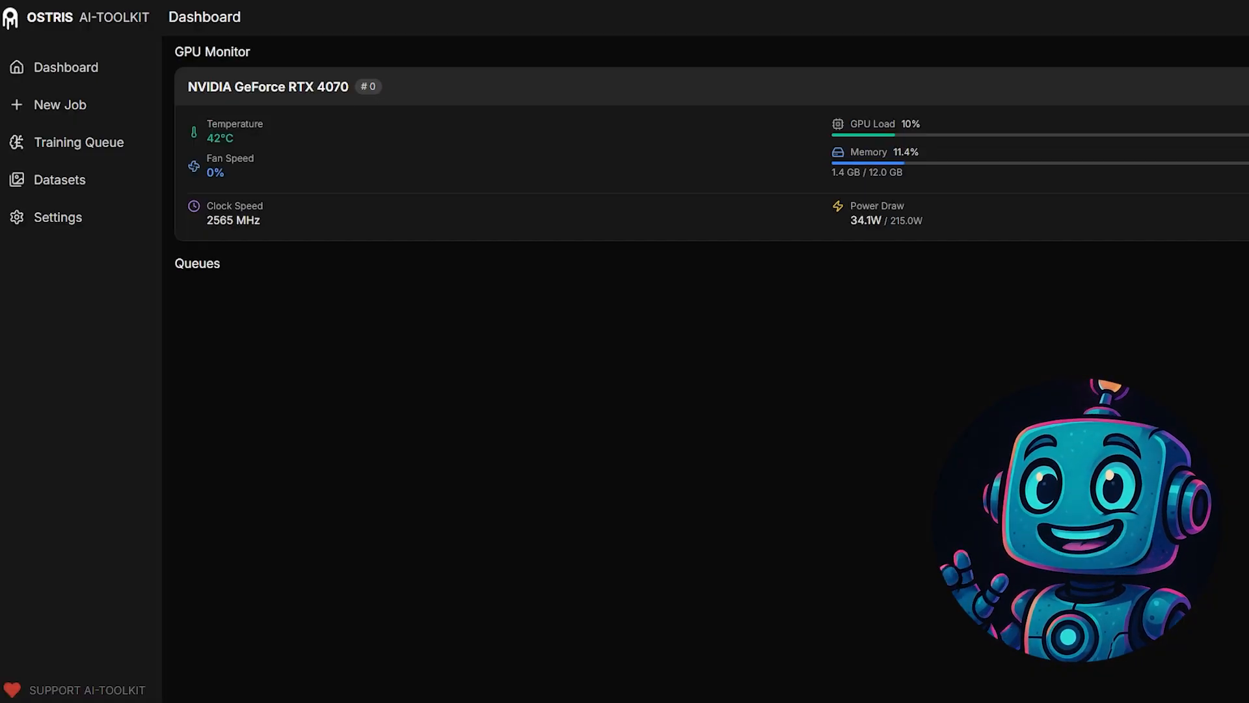
- Examine the Darth Vader training images in the vader folder
{"action": "left_click_drag", "start_coordinate": [1248, 237], "coordinate": [718, 272]}
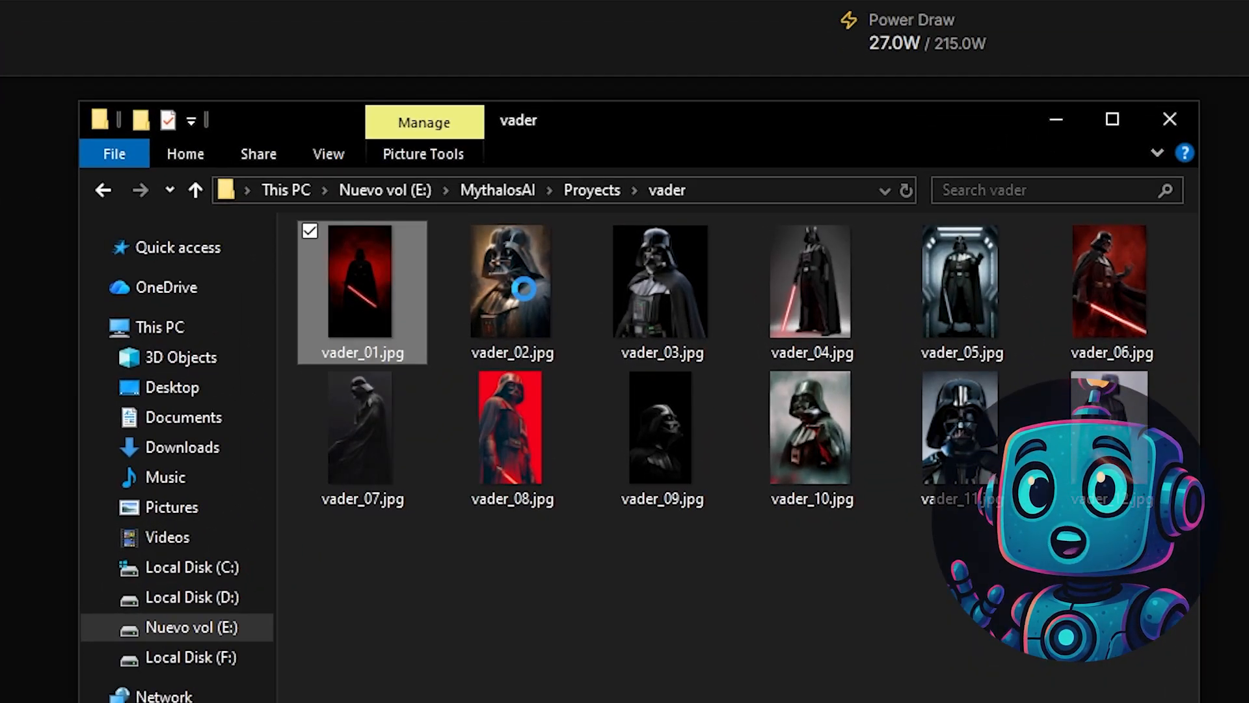
{"action": "left_click", "coordinate": [535, 300]}
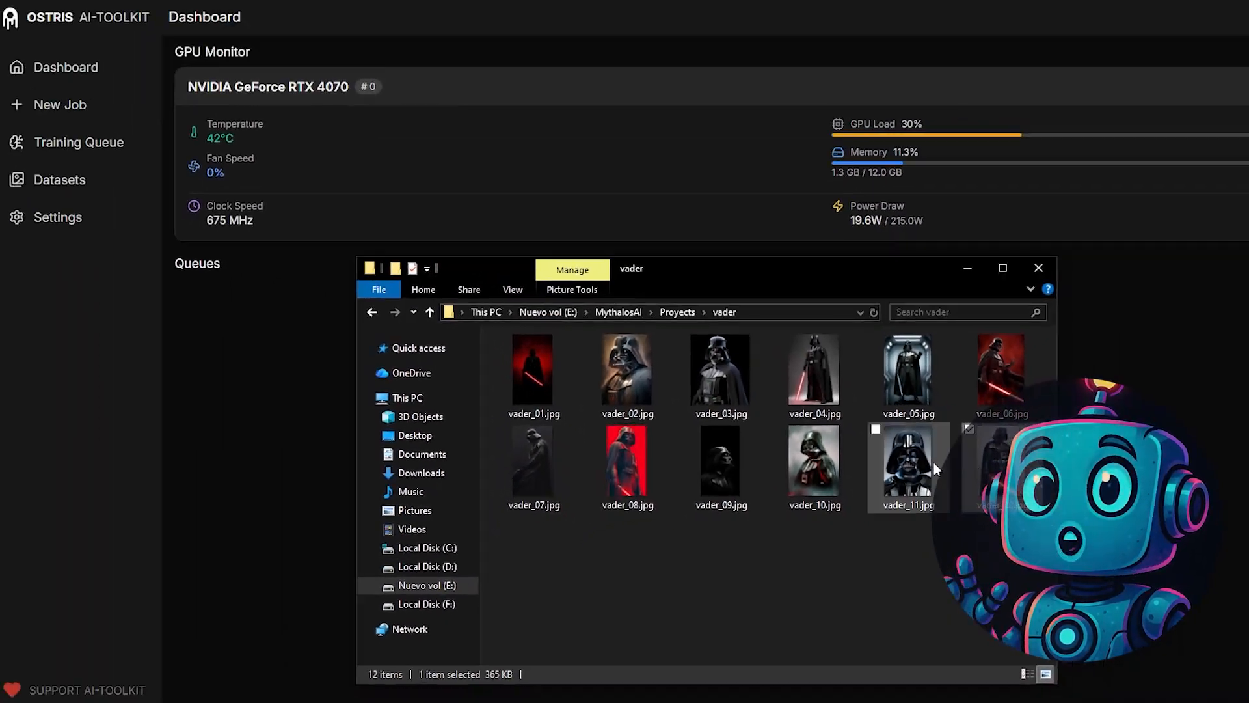
{"action": "left_click", "coordinate": [830, 369]}
{"action": "left_click", "coordinate": [977, 368]}
{"action": "left_click", "coordinate": [846, 530]}
{"action": "mouse_move", "coordinate": [842, 505]}
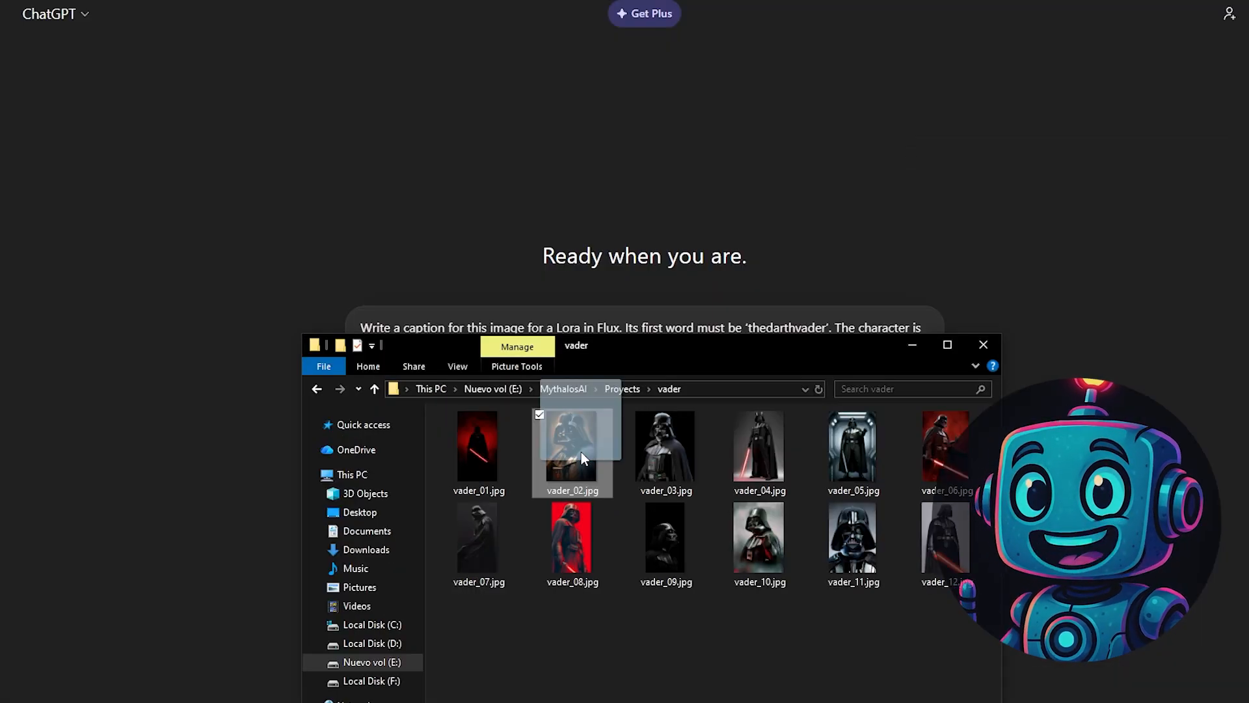
- In ChatGPT, submit vader_02.jpg with a request for a professional image analysis and a high-quality Flux LoRA caption starting with 'thedarthvader'
{"action": "left_click_drag", "start_coordinate": [580, 451], "coordinate": [659, 308]}
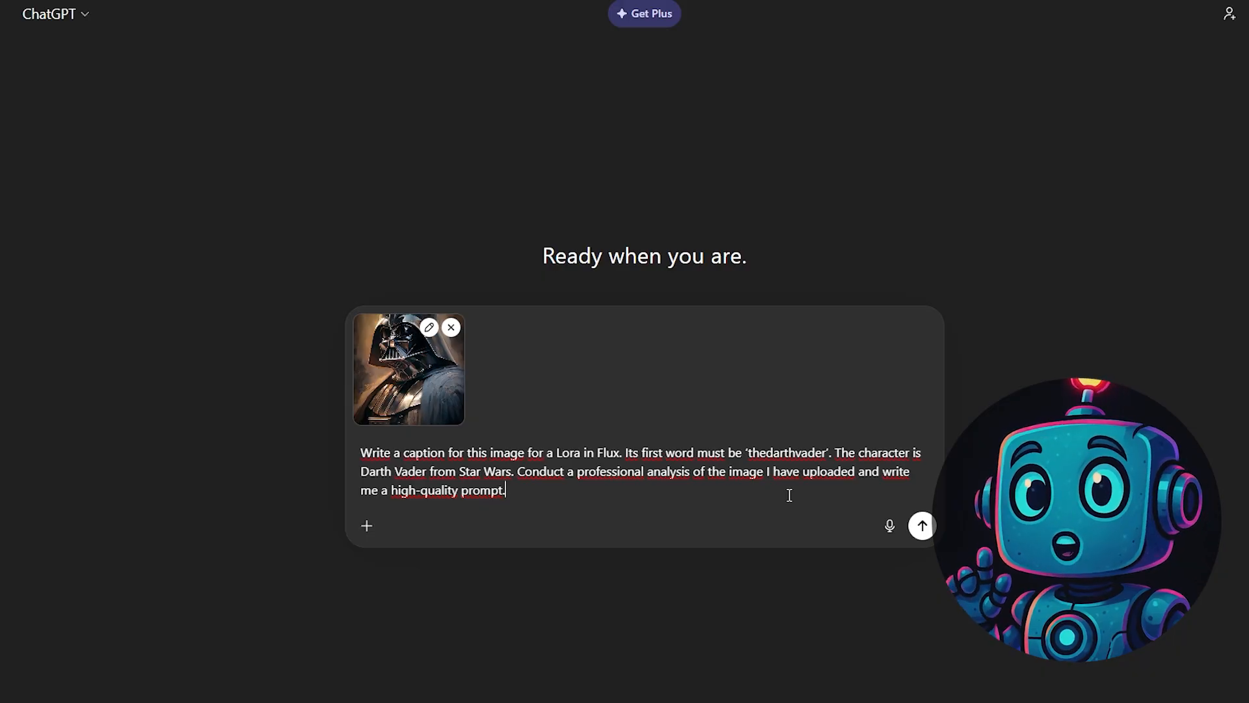
{"action": "left_click", "coordinate": [921, 525]}
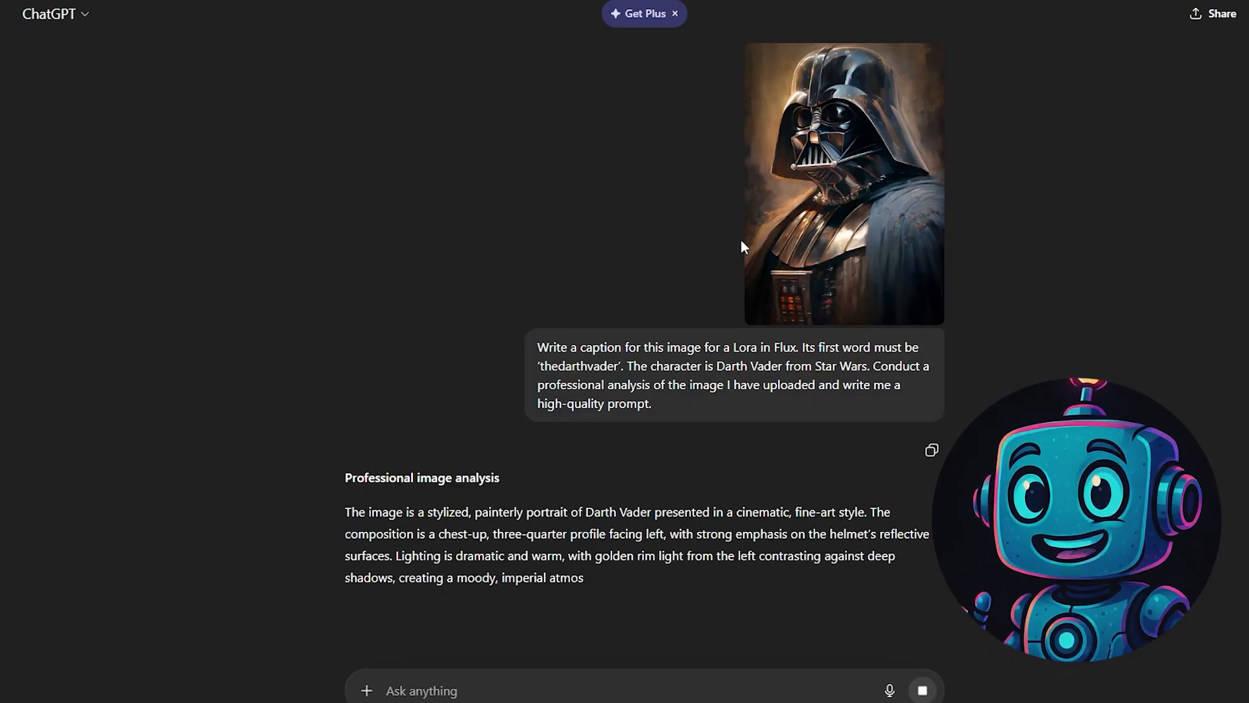
- Select the full Flux LoRA caption beginning with 'thedarthvader' in ChatGPT's response
{"action": "scroll", "coordinate": [676, 273], "scroll_direction": "down", "scroll_amount": 1}
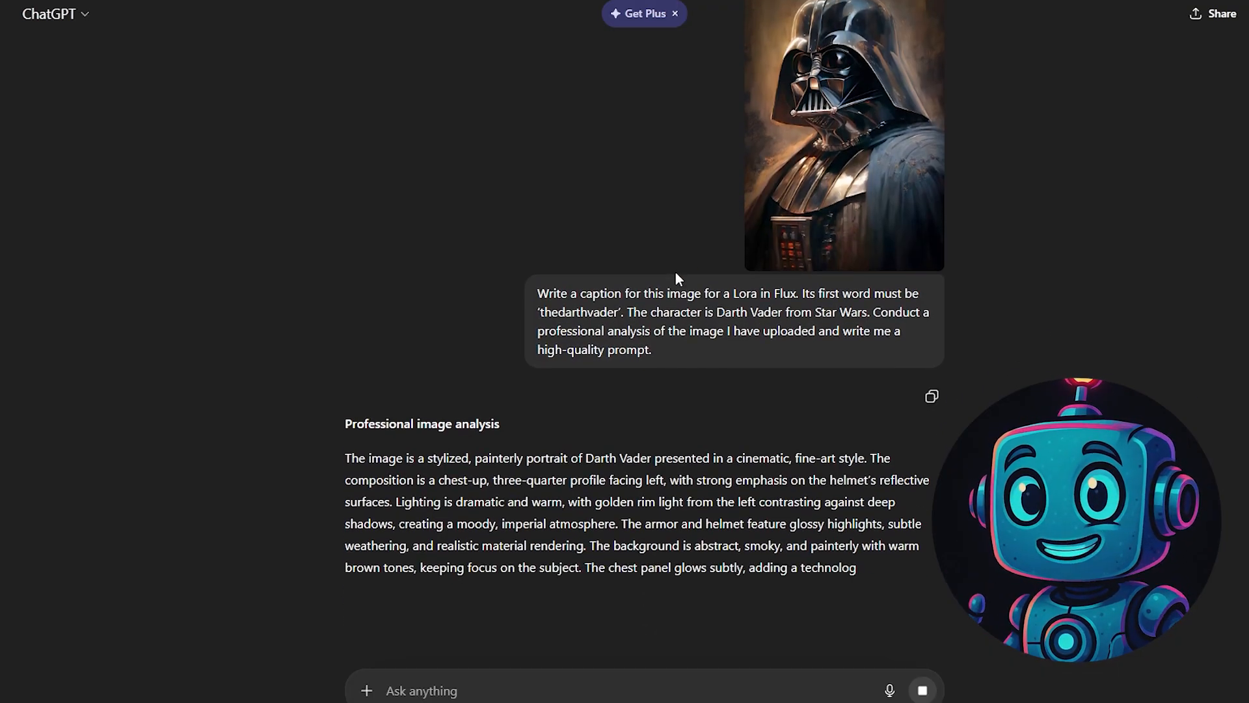
{"action": "scroll", "coordinate": [675, 273], "scroll_direction": "down", "scroll_amount": 2}
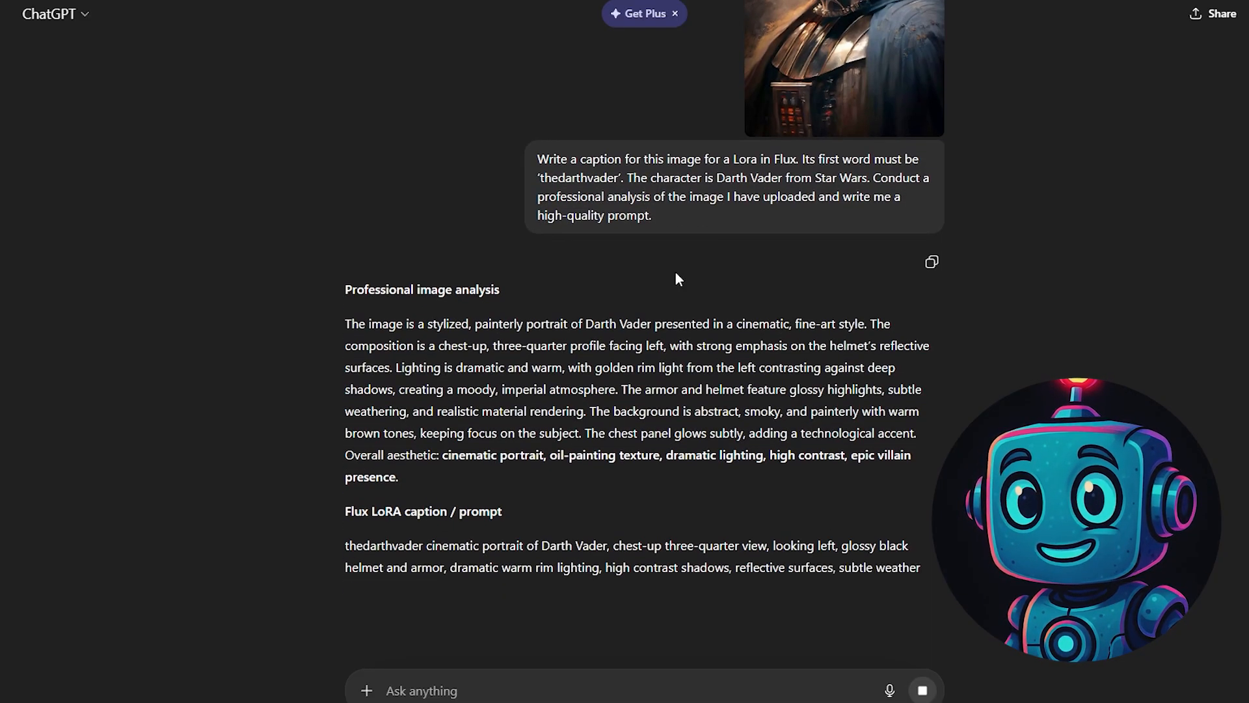
{"action": "scroll", "coordinate": [675, 273], "scroll_direction": "down", "scroll_amount": 1}
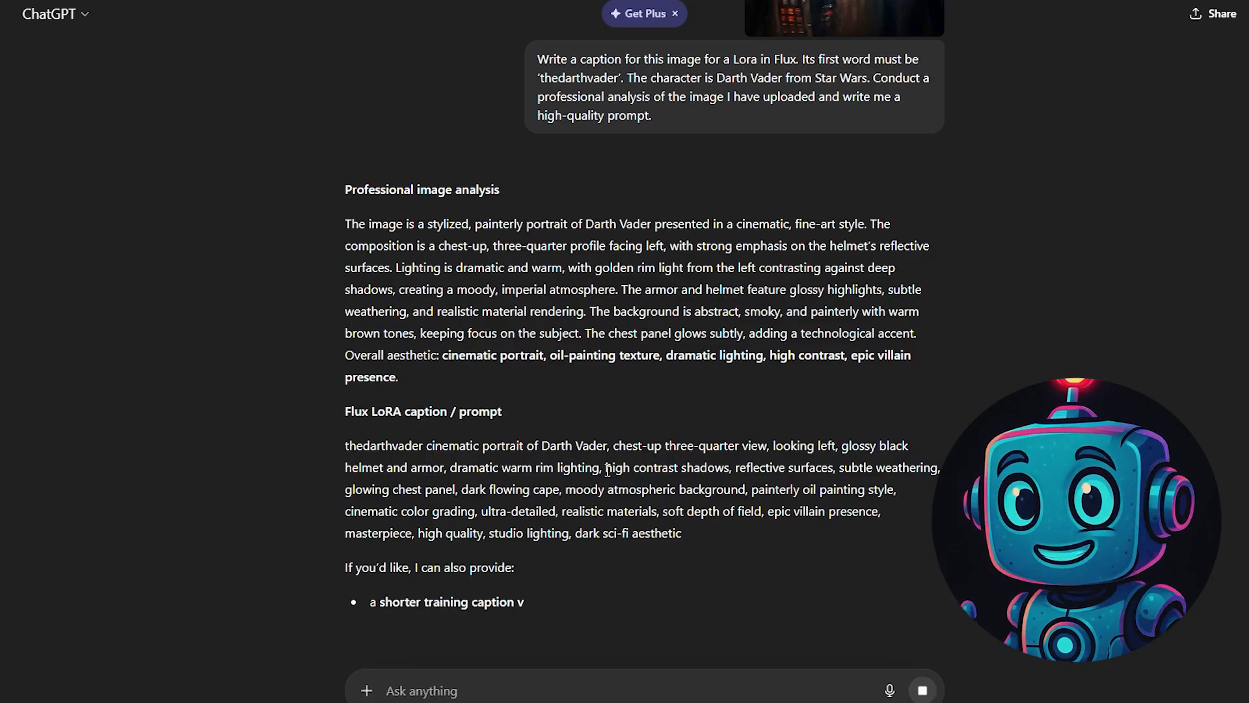
{"action": "left_click_drag", "start_coordinate": [682, 534], "coordinate": [346, 438]}
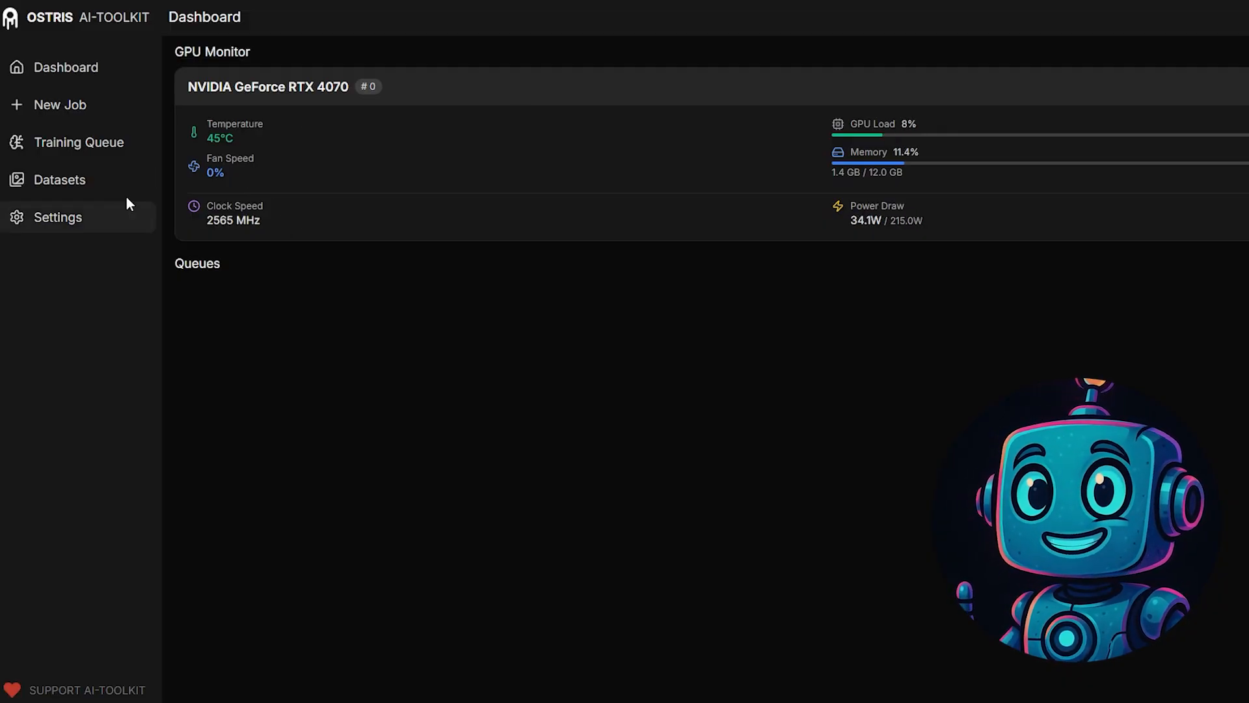
- Switch to AI-Toolkit and create a new dataset named thedarthvader
{"action": "left_click", "coordinate": [61, 180]}
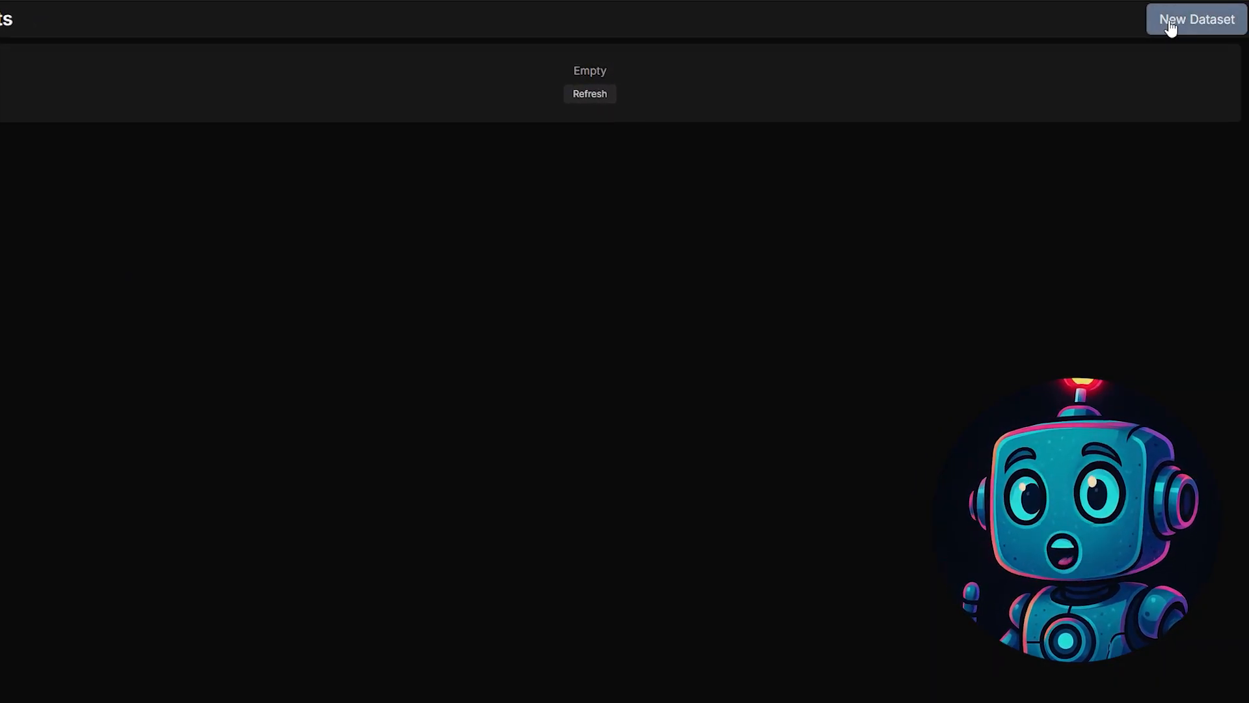
{"action": "left_click", "coordinate": [1168, 27]}
{"action": "type", "text": "dar"}
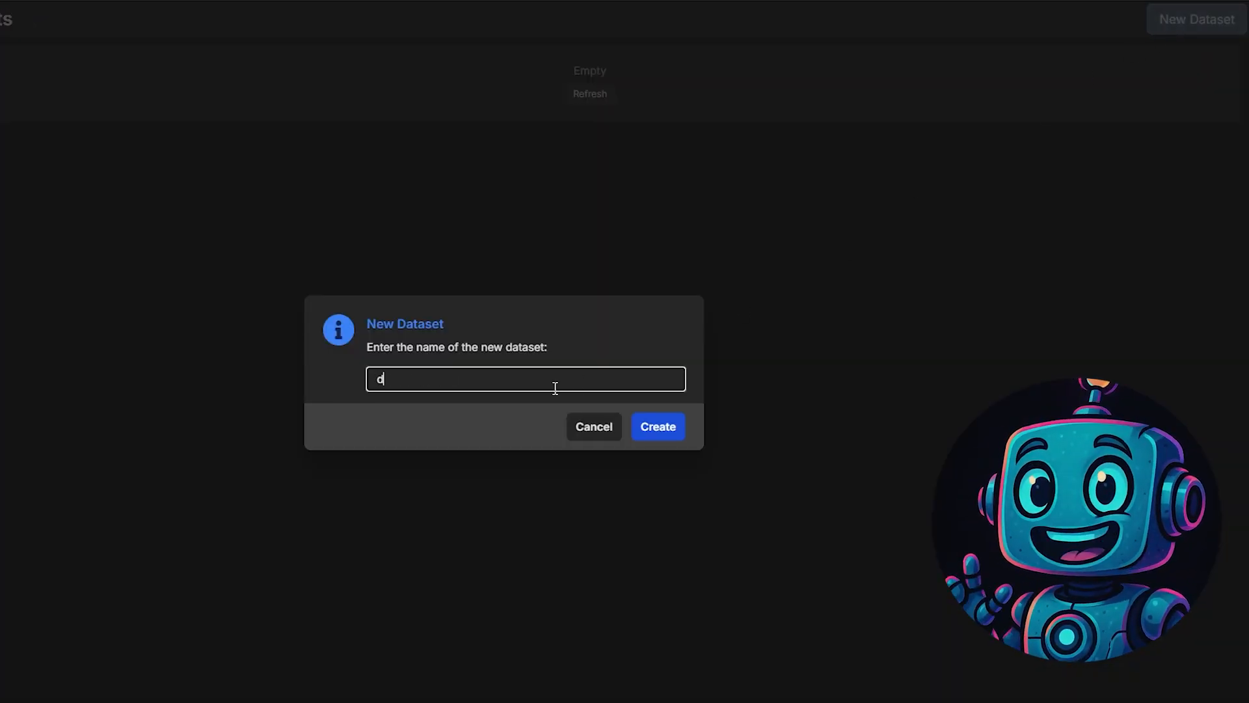
{"action": "key", "text": "ctrl+a"}
{"action": "type", "text": "the"}
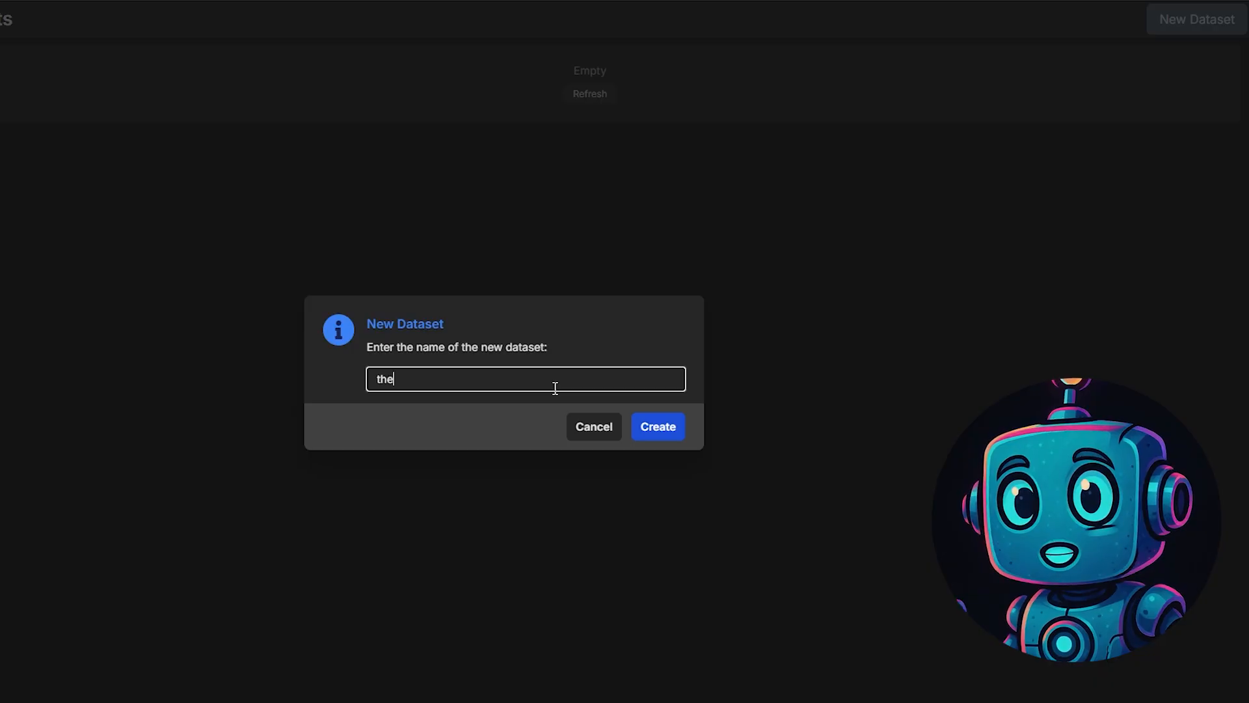
{"action": "type", "text": "darthvader"}
{"action": "key", "text": "Return"}
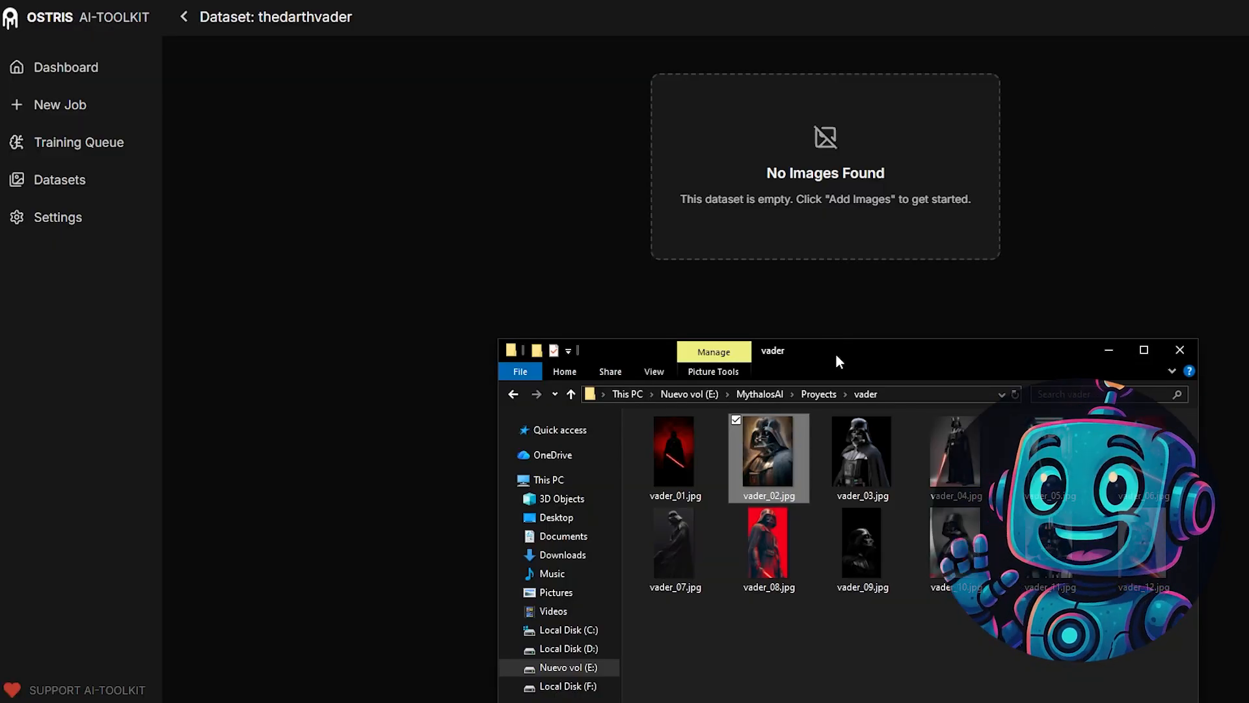
- Add all the Darth Vader images from the vader folder to the empty thedarthvader dataset
{"action": "left_click_drag", "start_coordinate": [836, 353], "coordinate": [769, 315]}
{"action": "left_click", "coordinate": [601, 414]}
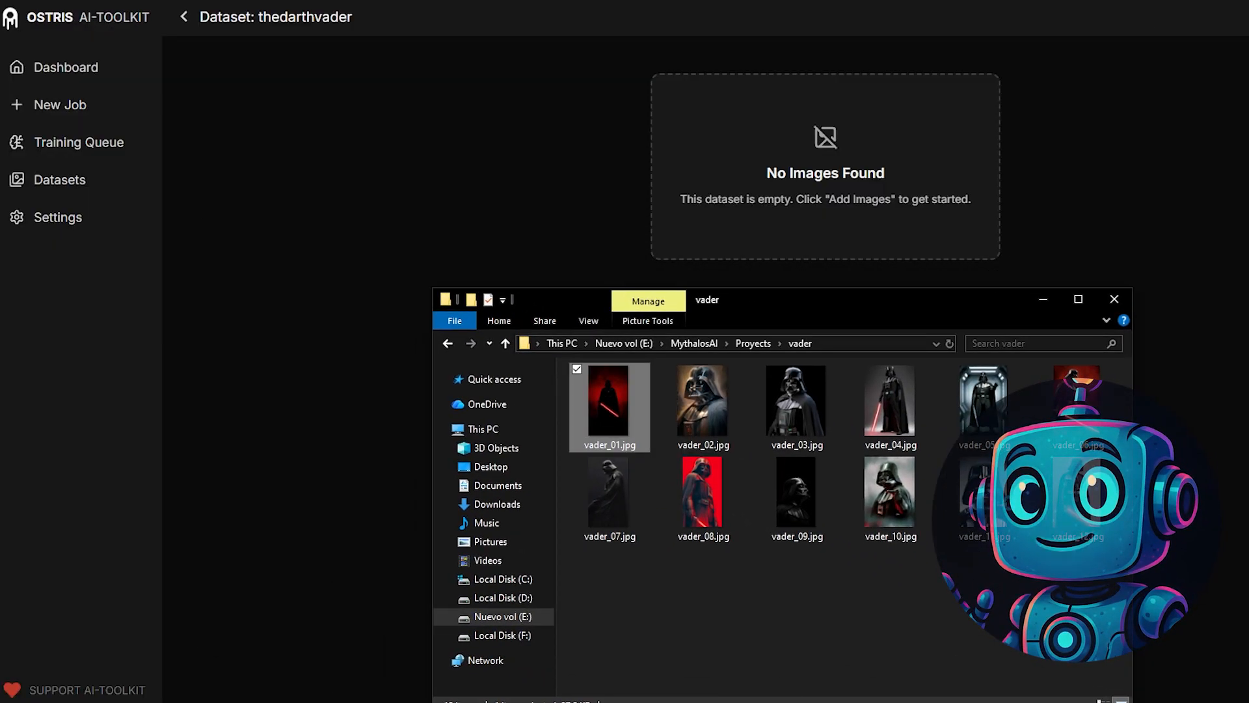
{"action": "key", "text": "ctrl+a"}
{"action": "left_click_drag", "start_coordinate": [796, 400], "coordinate": [833, 186]}
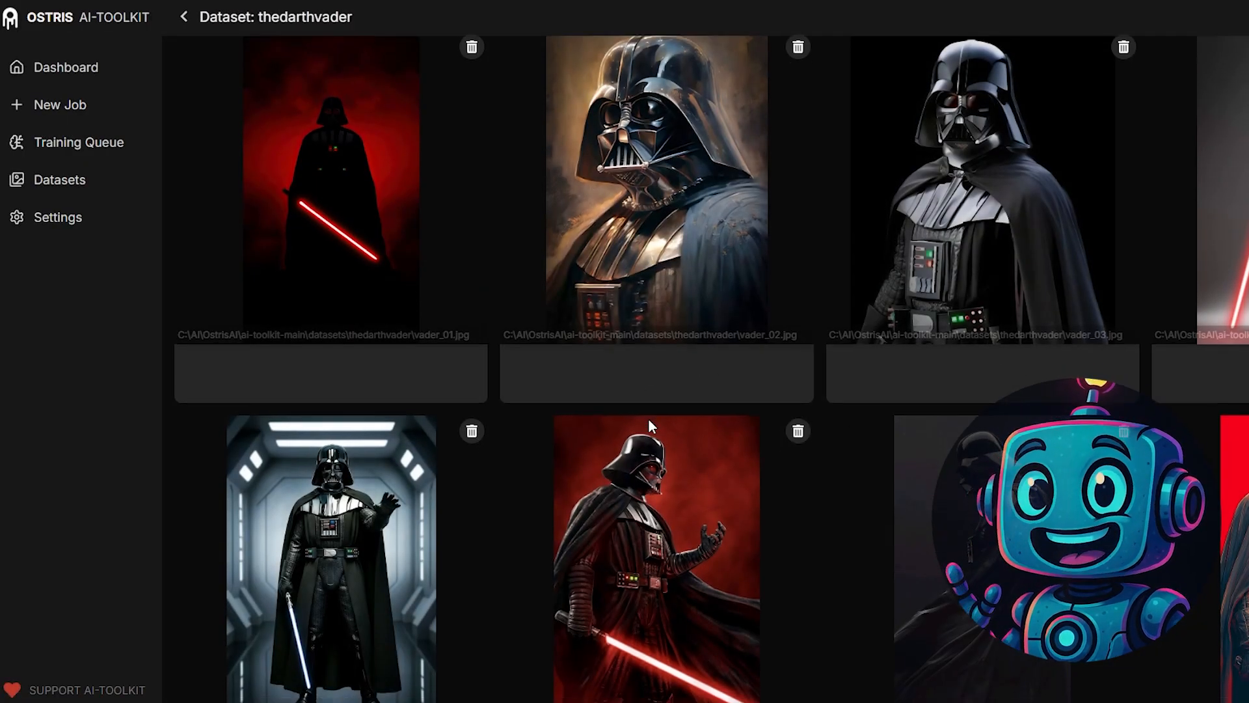
- Review the images and their captions in the thedarthvader dataset
{"action": "scroll", "coordinate": [705, 418], "scroll_direction": "down", "scroll_amount": 5}
{"action": "scroll", "coordinate": [707, 420], "scroll_direction": "up", "scroll_amount": 5}
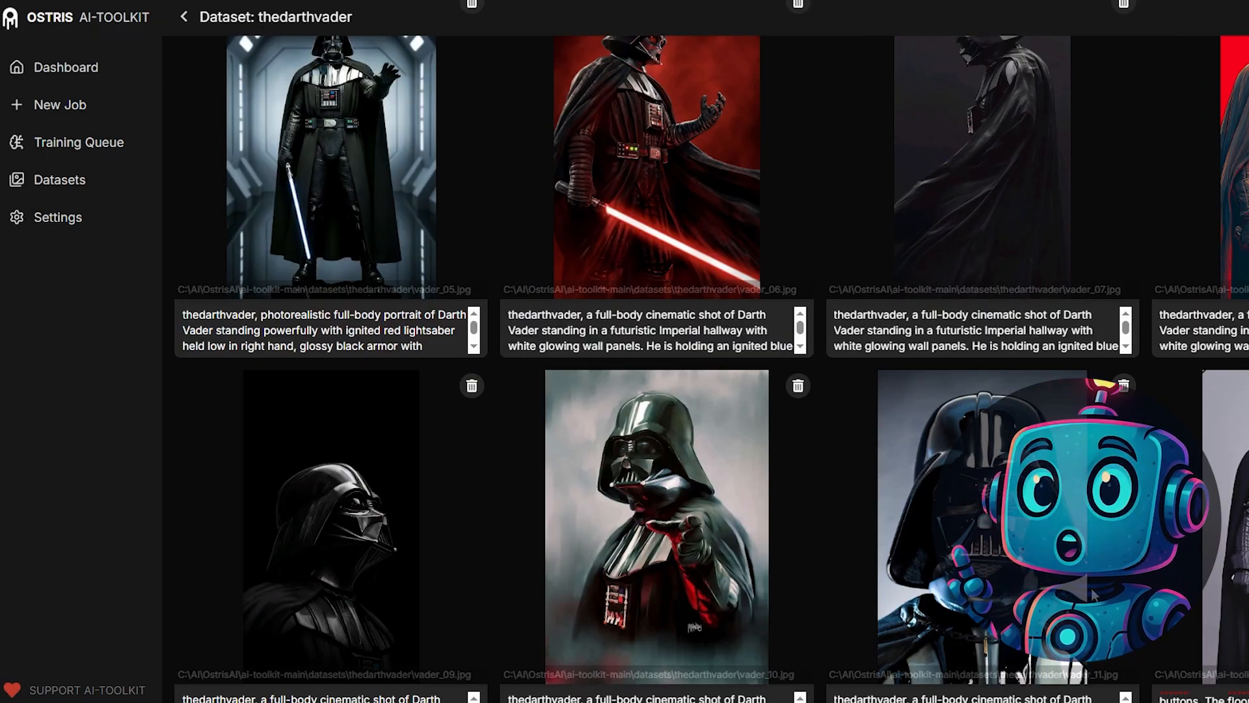
{"action": "scroll", "coordinate": [1047, 501], "scroll_direction": "up", "scroll_amount": 5}
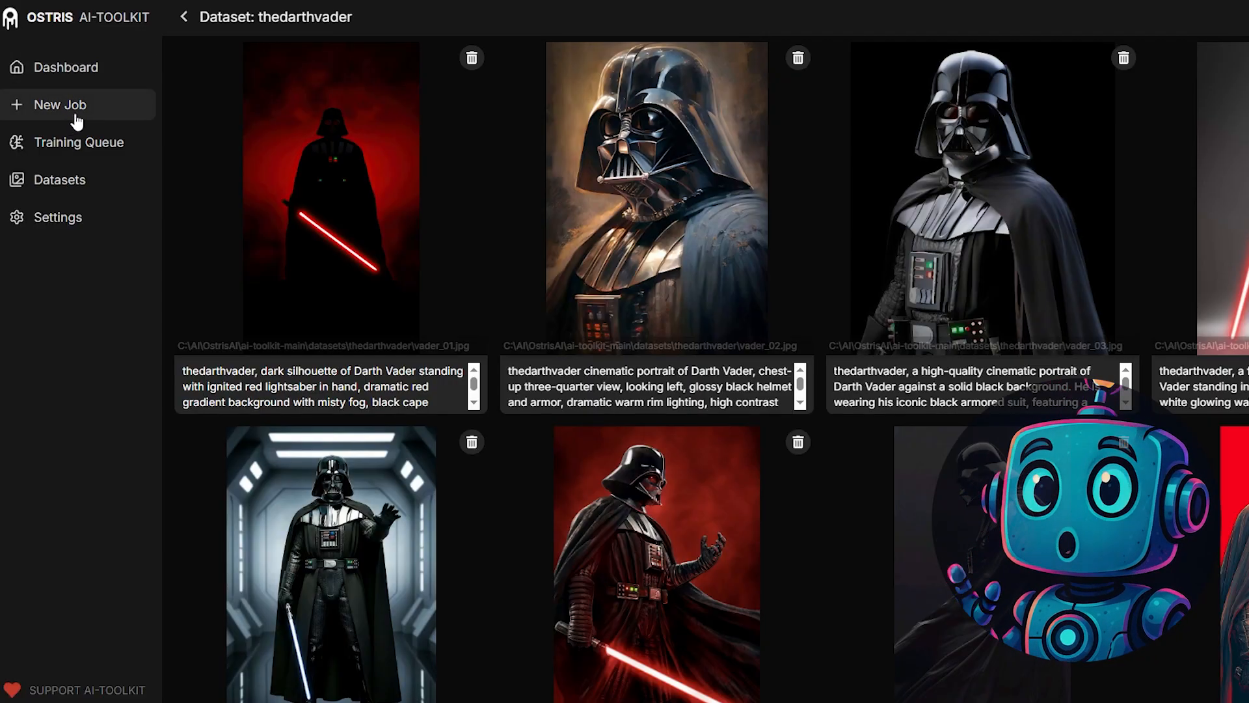
- Start a new training job named flux_darthvader with the trigger word thedarthvader
{"action": "left_click", "coordinate": [70, 120]}
{"action": "left_click_drag", "start_coordinate": [297, 105], "coordinate": [184, 107]}
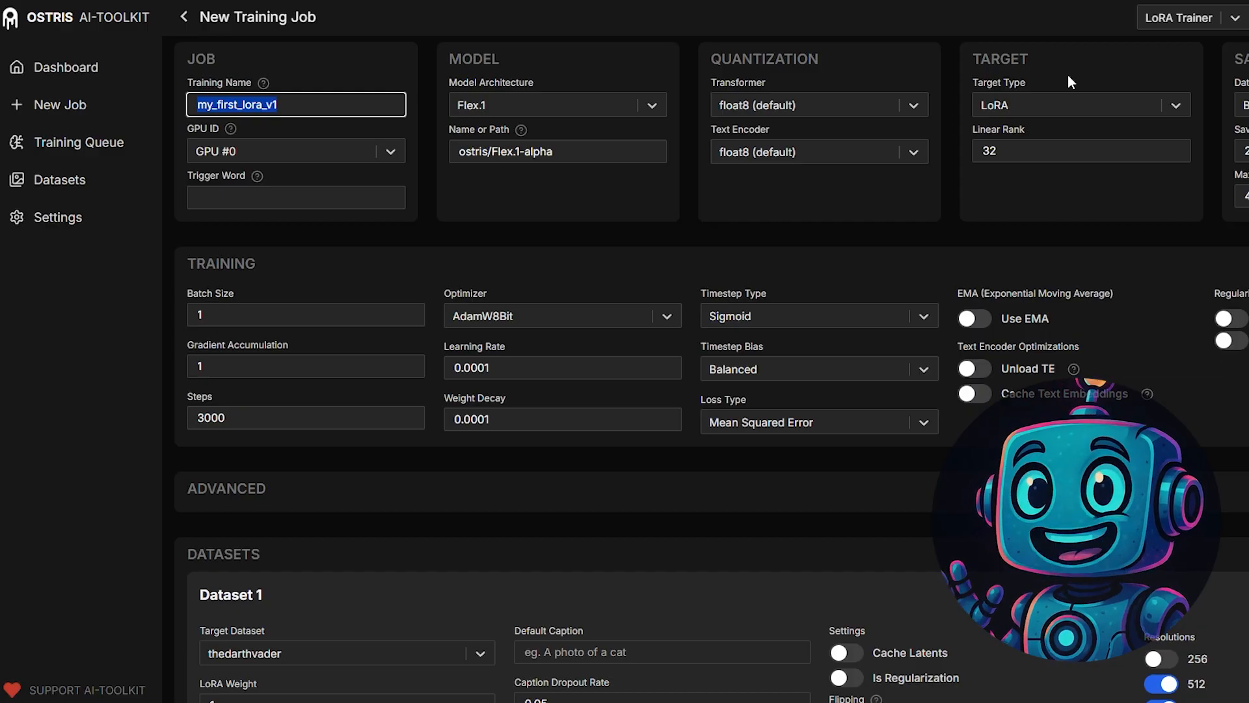
{"action": "type", "text": "flux_da"}
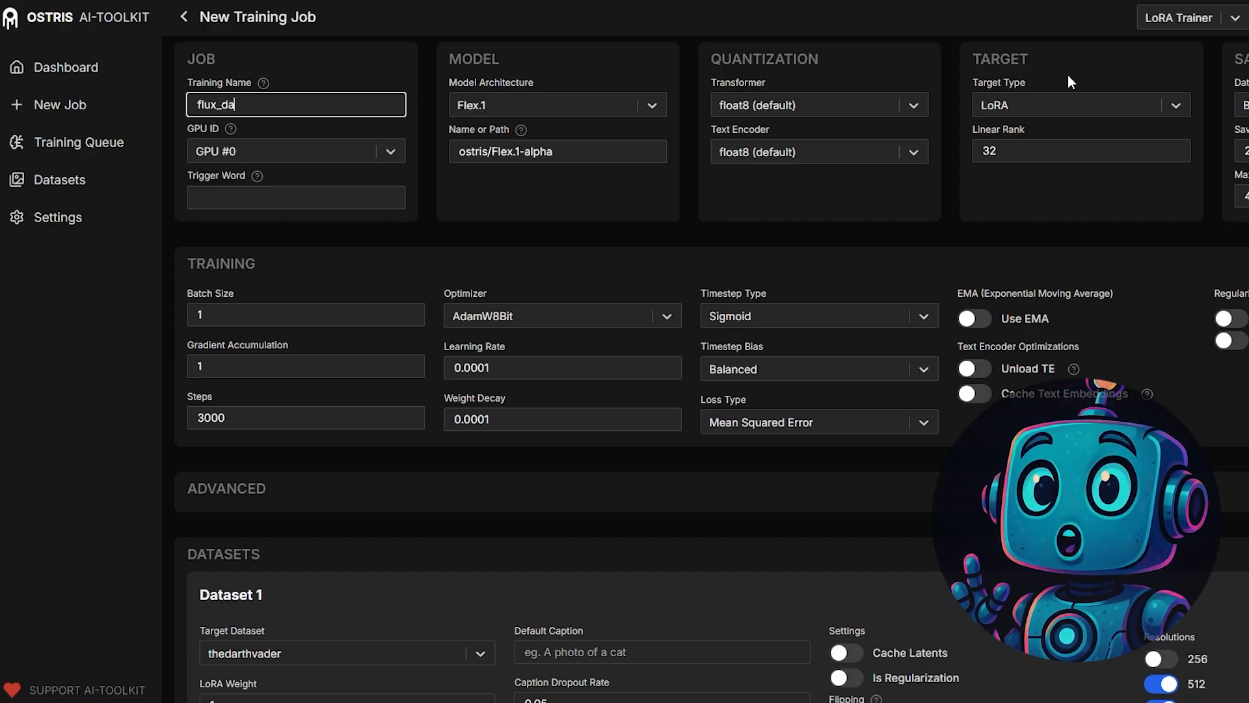
{"action": "type", "text": "rthvader"}
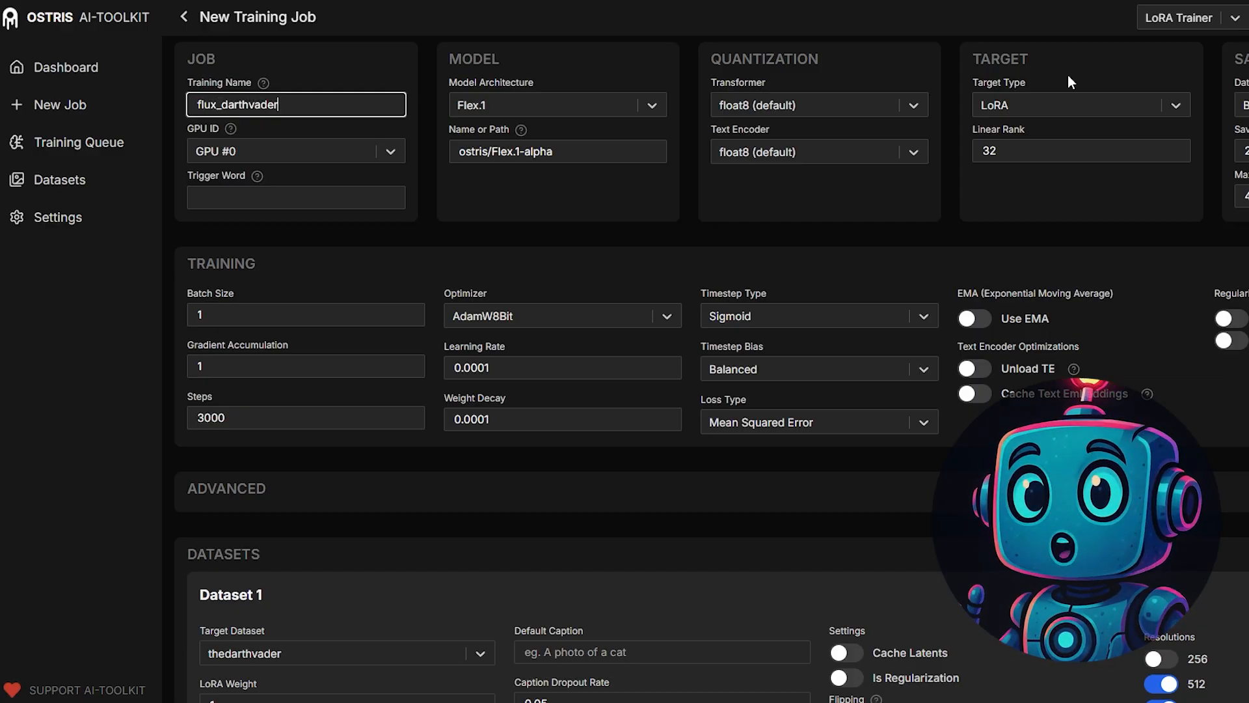
{"action": "left_click", "coordinate": [309, 194]}
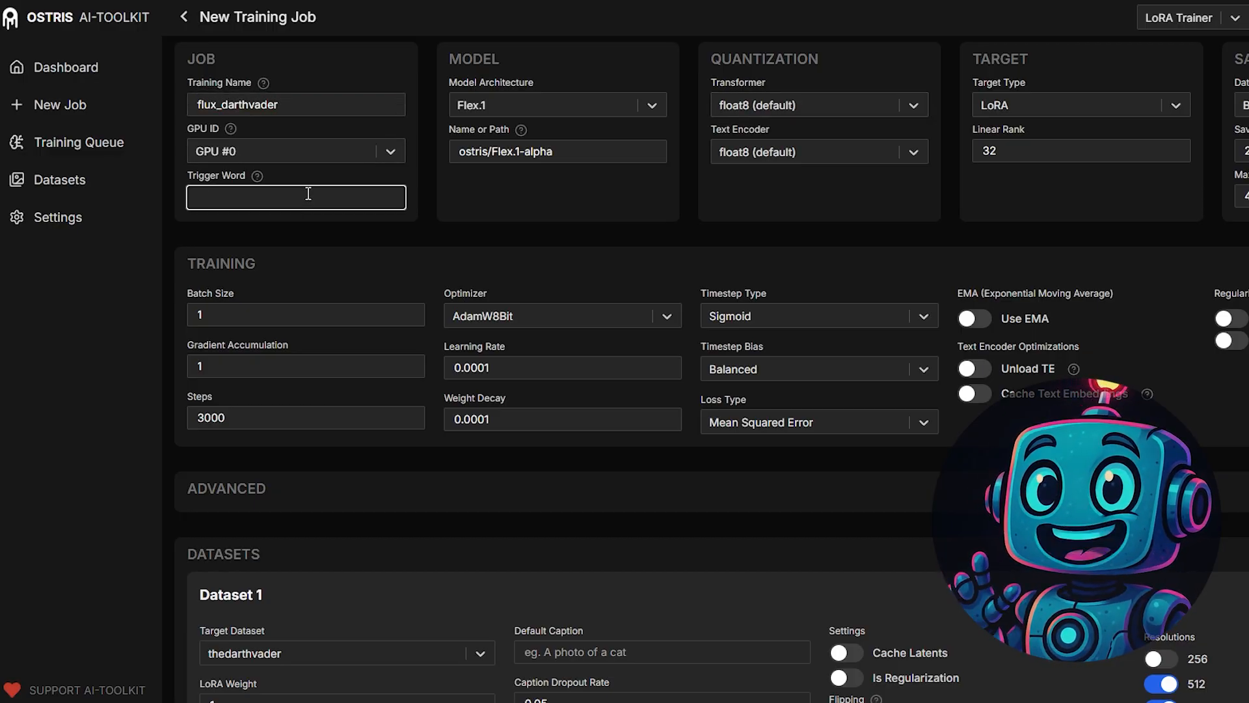
{"action": "type", "text": "thedarthvader"}
- Set the job's model architecture to FLUX.1 and check its model path
{"action": "left_click", "coordinate": [631, 102]}
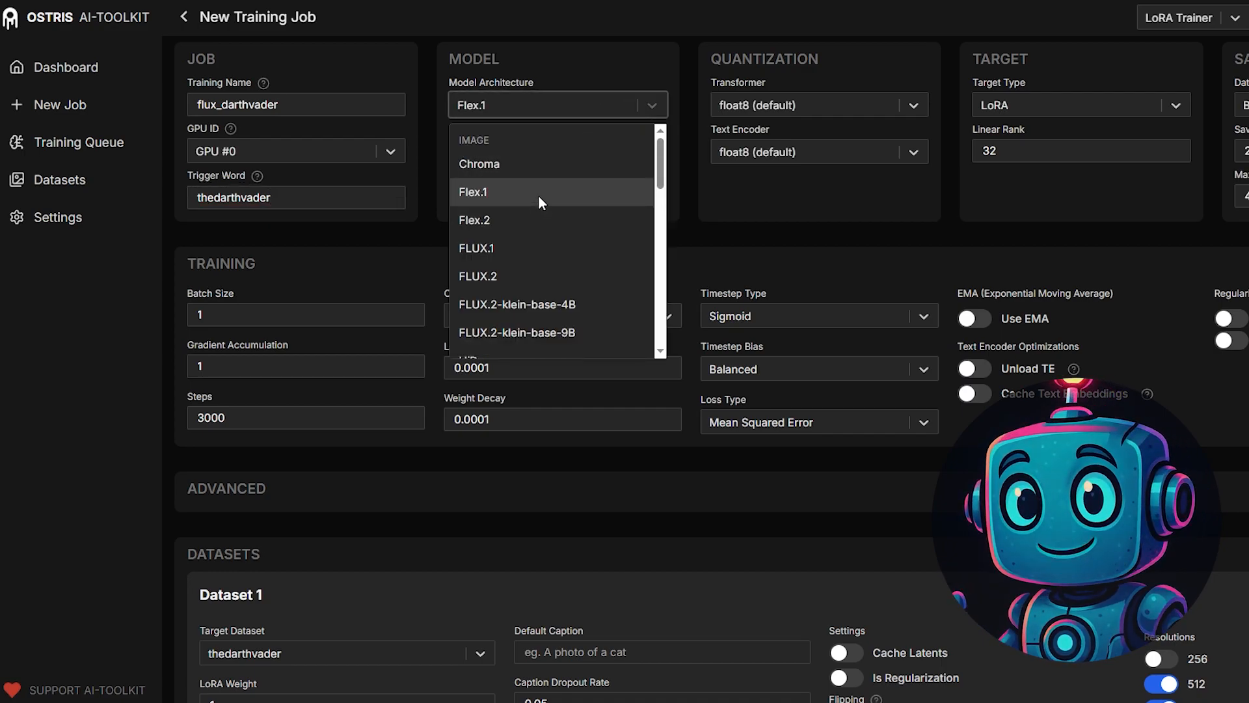
{"action": "left_click", "coordinate": [528, 246]}
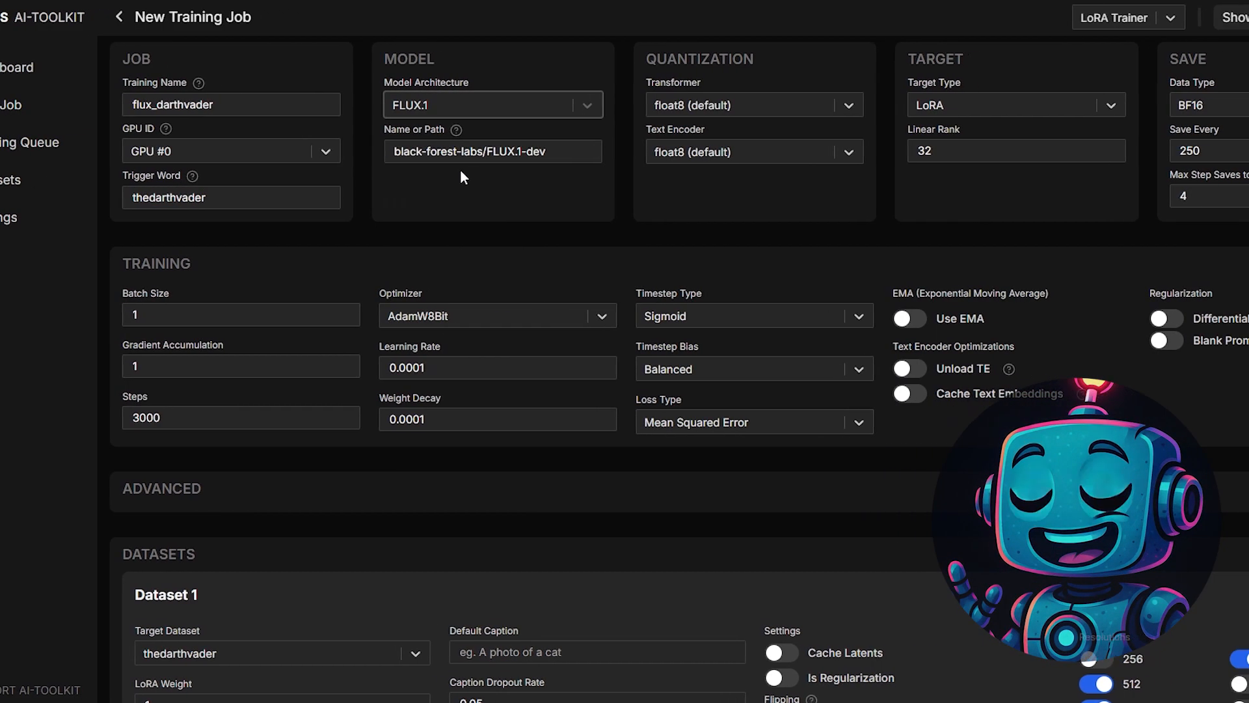
{"action": "left_click_drag", "start_coordinate": [552, 151], "coordinate": [394, 155]}
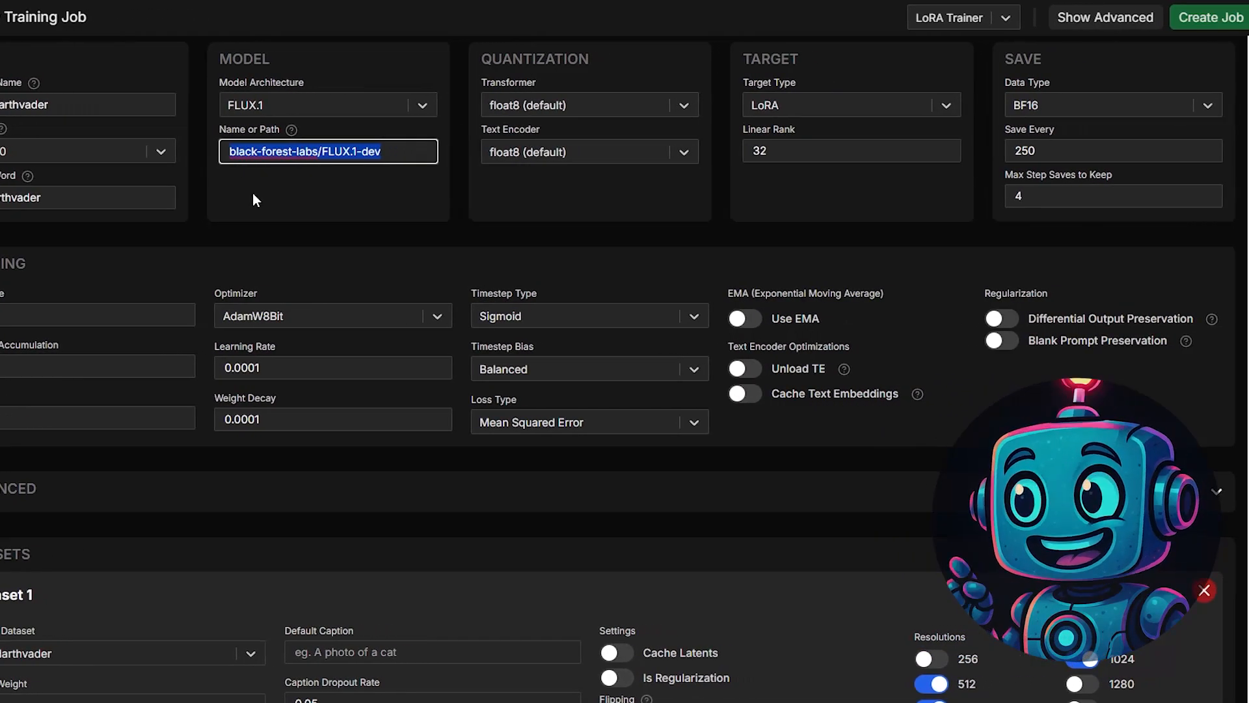
{"action": "left_click", "coordinate": [252, 193]}
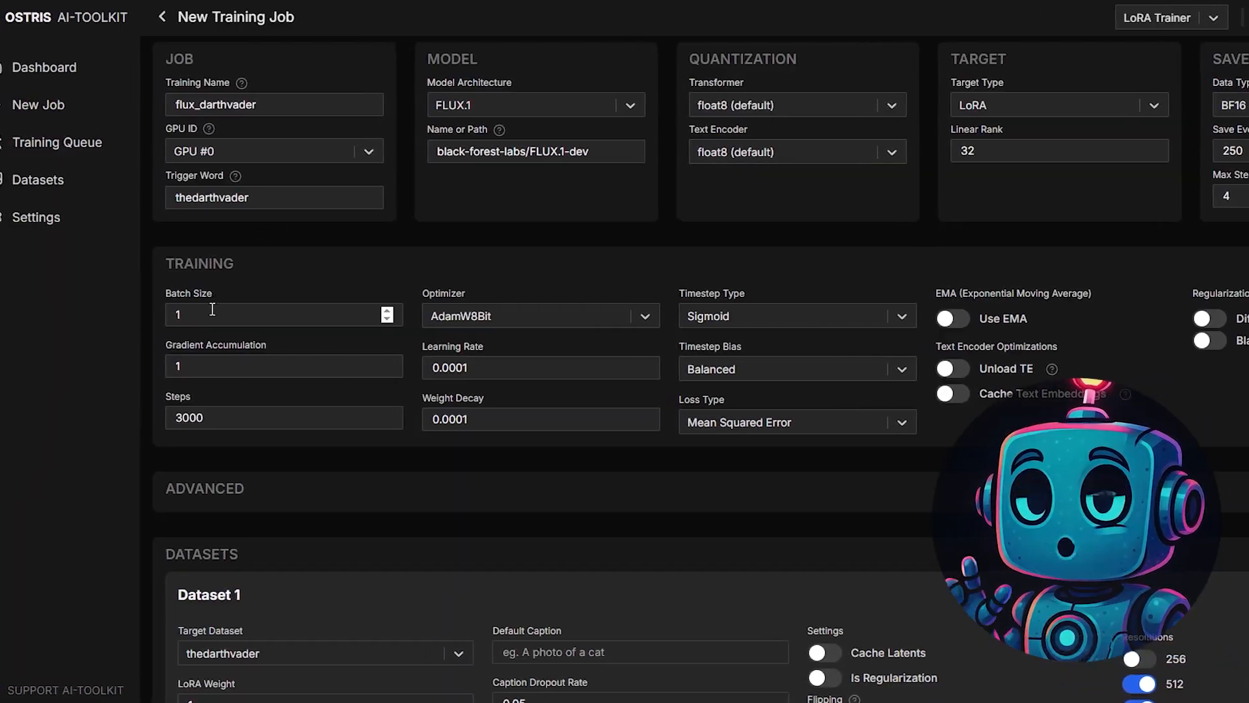
- Set the training steps to 1000 and the learning rate to 0.0003
{"action": "double_click", "coordinate": [259, 418]}
{"action": "type", "text": "1000"}
{"action": "left_click", "coordinate": [536, 364]}
{"action": "key", "text": "BackSpace"}
{"action": "type", "text": "3"}
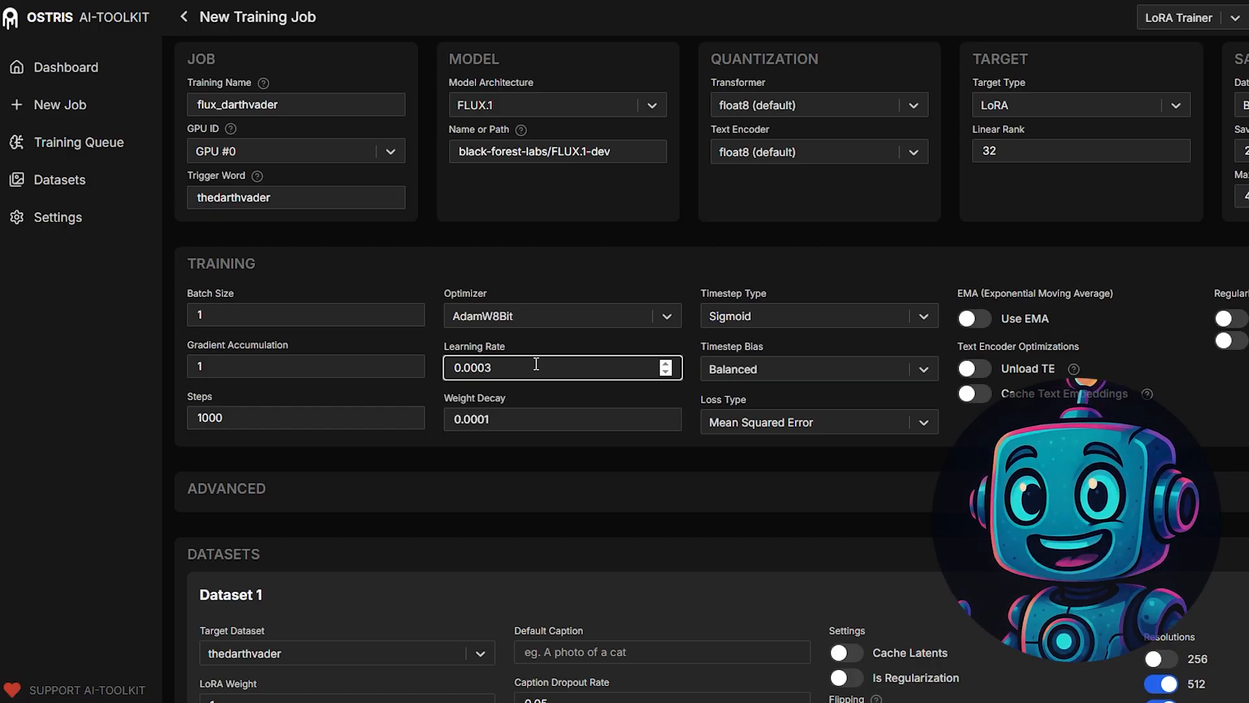
{"action": "left_click", "coordinate": [805, 268]}
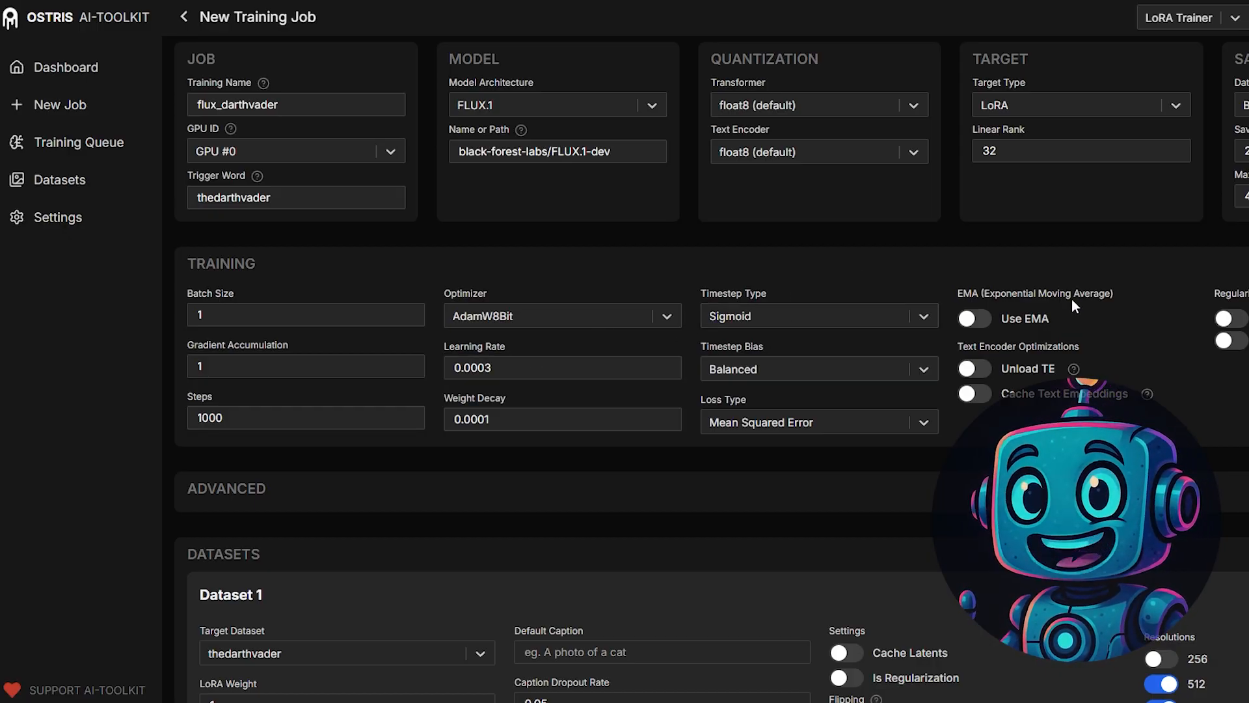
- Enable Use EMA and Cache Text Embeddings in the training settings
{"action": "left_click", "coordinate": [986, 327]}
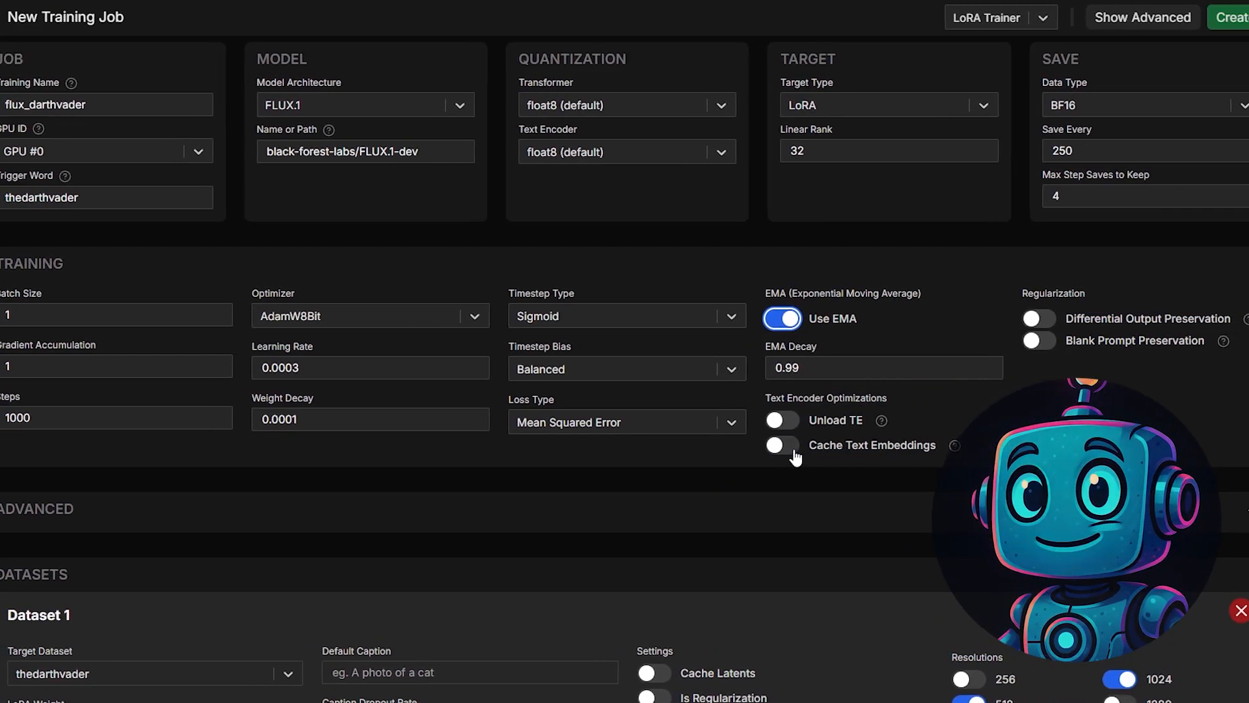
{"action": "left_click", "coordinate": [927, 448]}
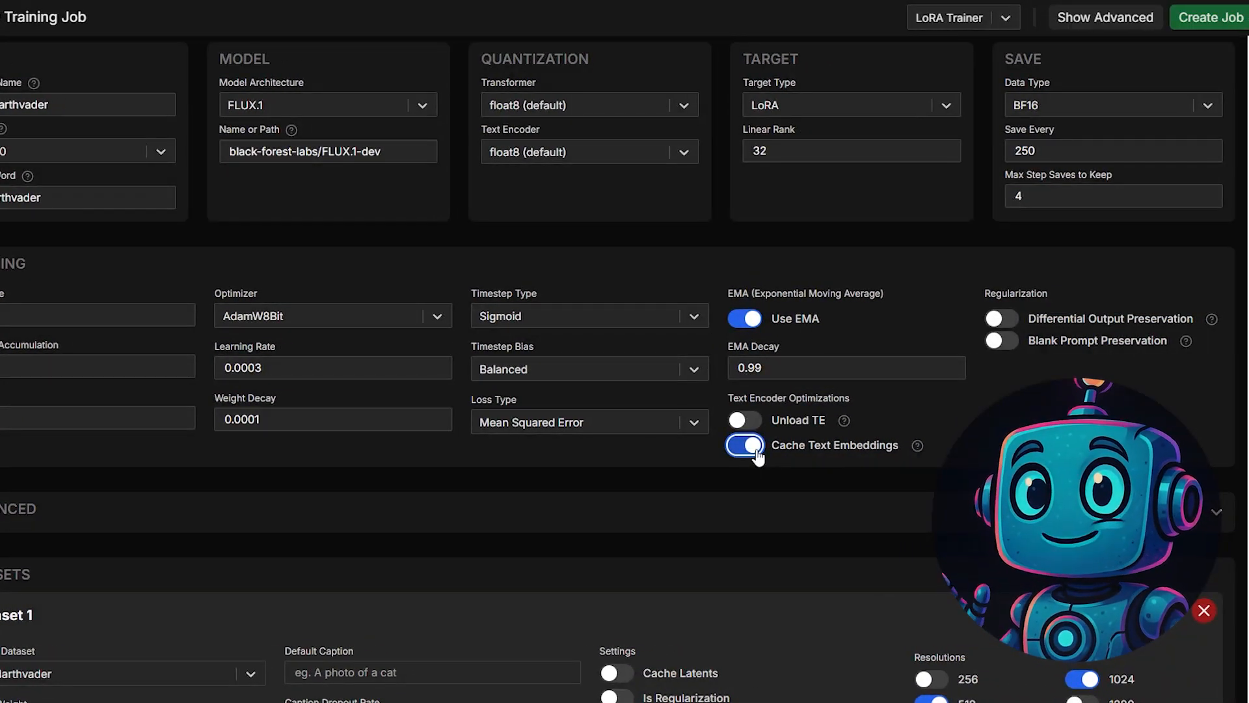
- Try the Skip First Sample option and turn on Disable Sampling in the job's advanced sampling settings
{"action": "scroll", "coordinate": [660, 313], "scroll_direction": "down", "scroll_amount": 9}
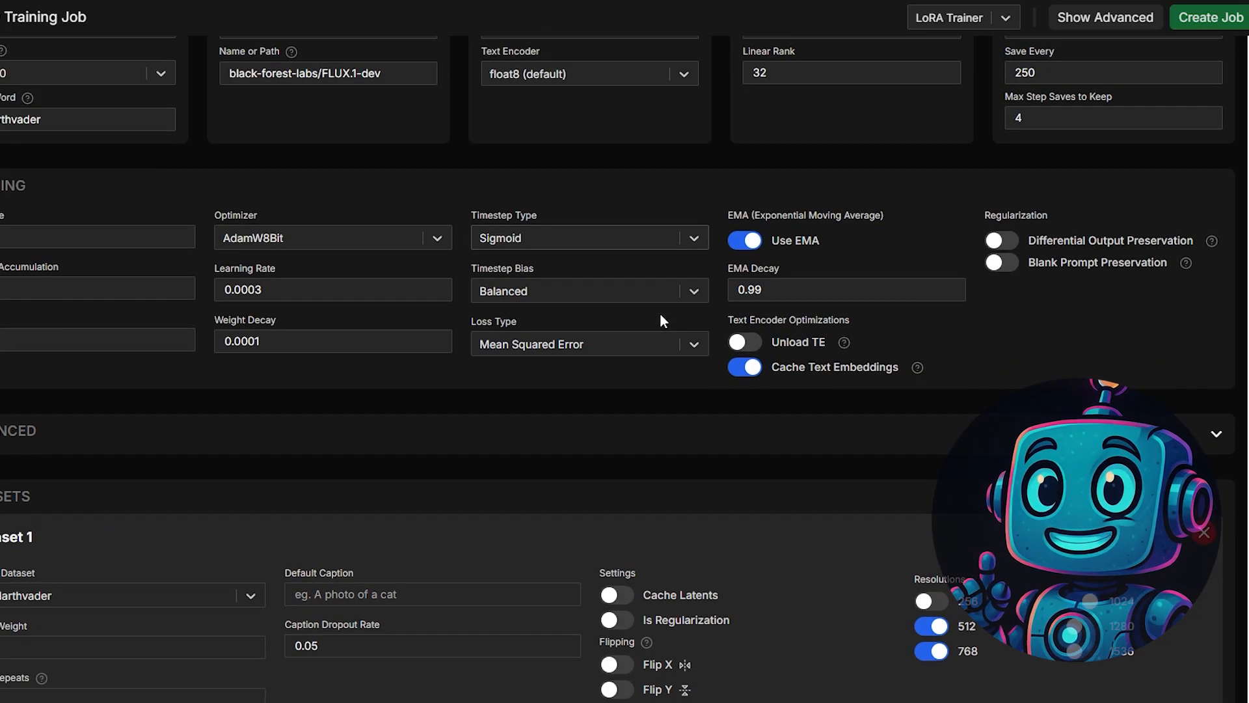
{"action": "scroll", "coordinate": [661, 320], "scroll_direction": "down", "scroll_amount": 1}
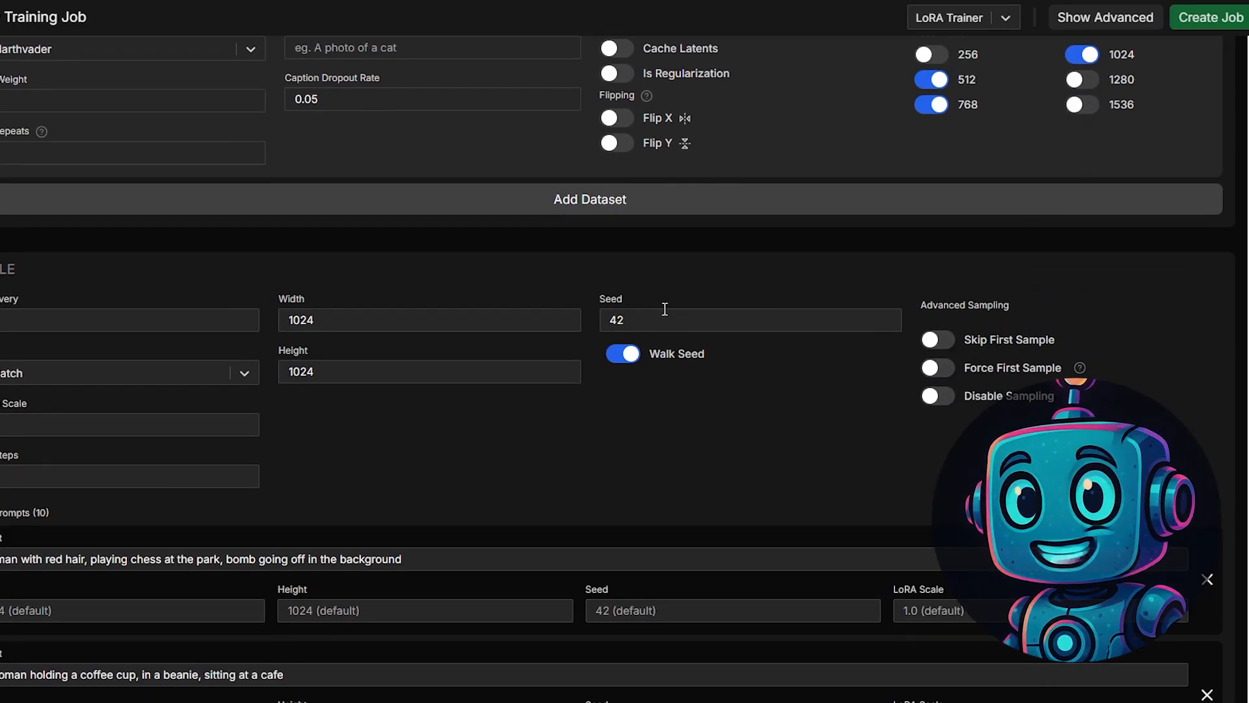
{"action": "left_click", "coordinate": [944, 340]}
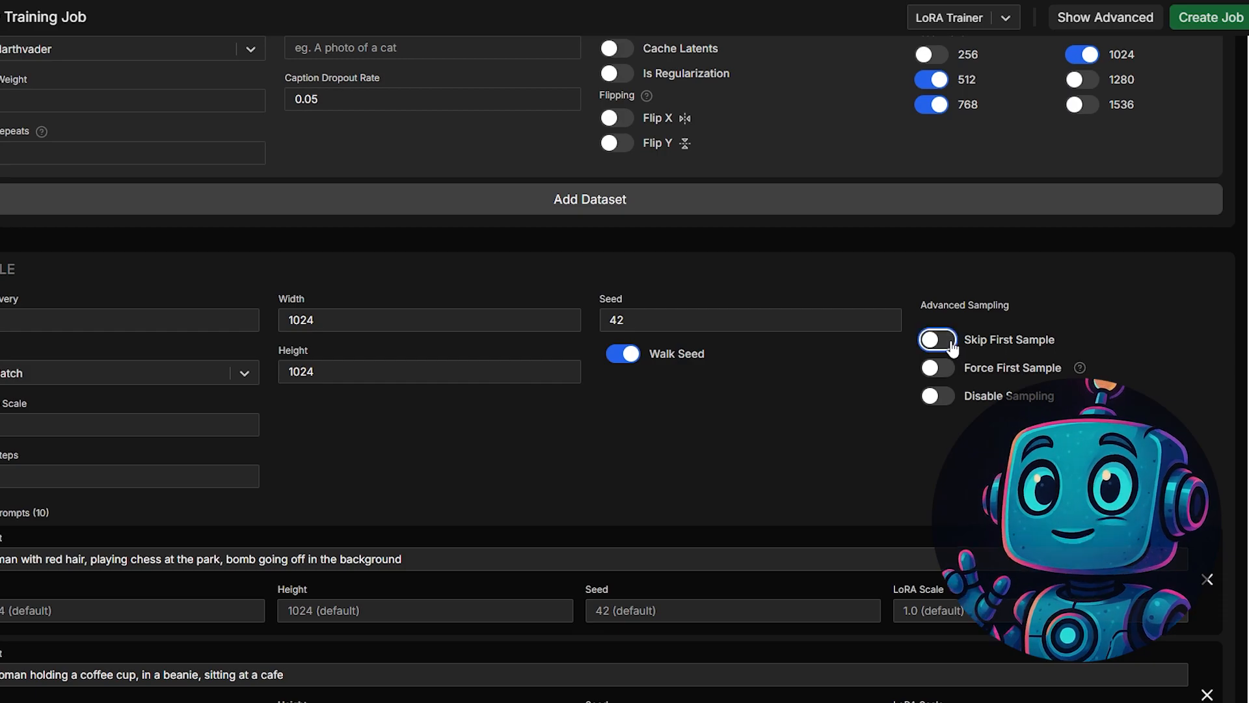
{"action": "left_click", "coordinate": [946, 396]}
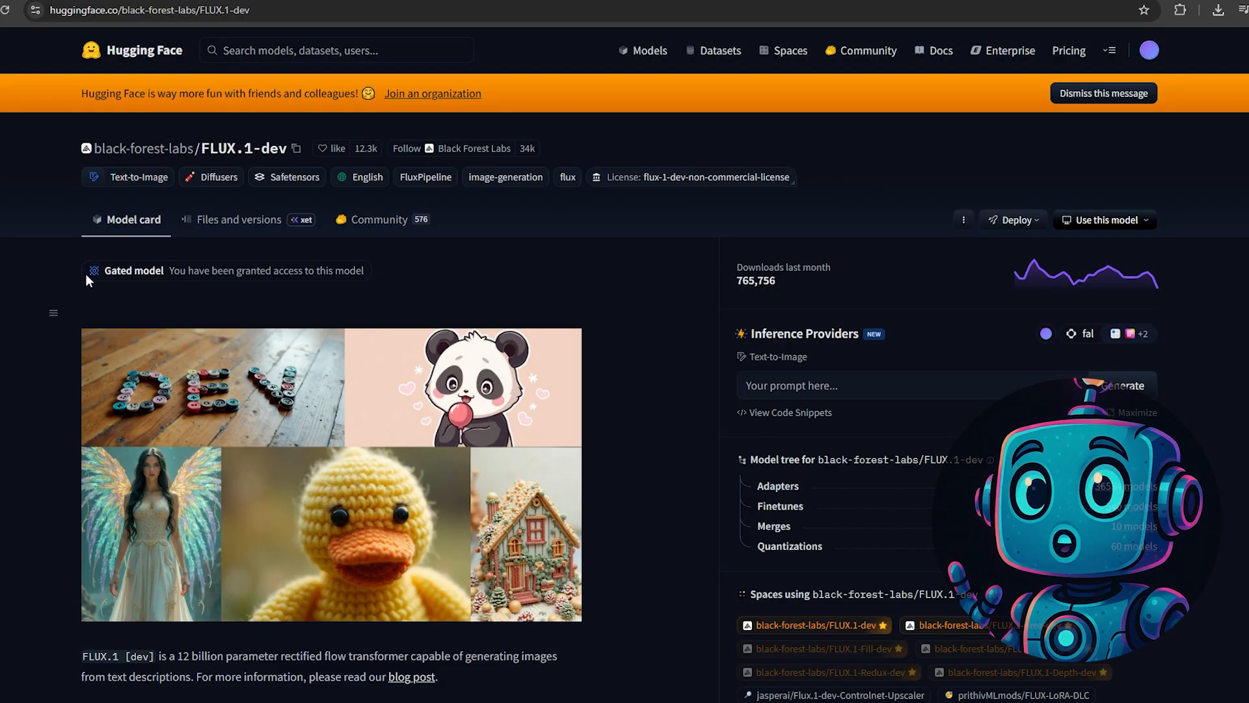
- On Hugging Face, check the gated model access notice on the black-forest-labs/FLUX.1-dev page
{"action": "left_click_drag", "start_coordinate": [90, 270], "coordinate": [366, 277]}
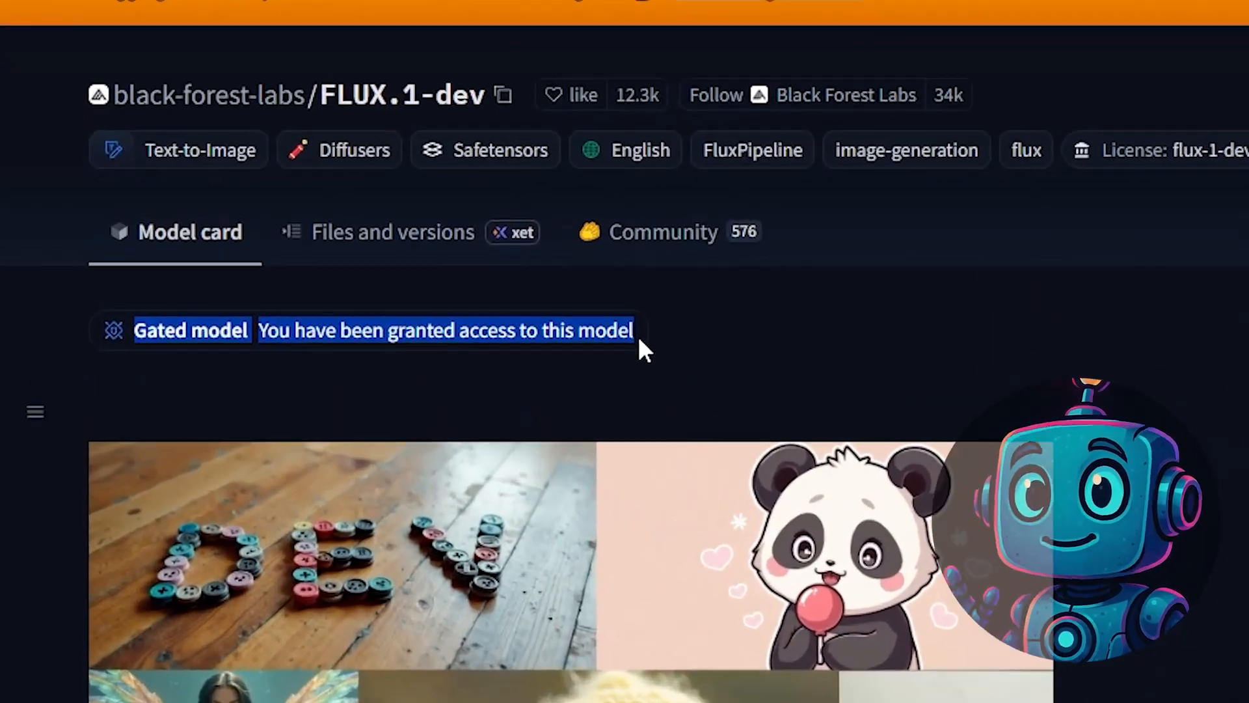
{"action": "left_click", "coordinate": [639, 339]}
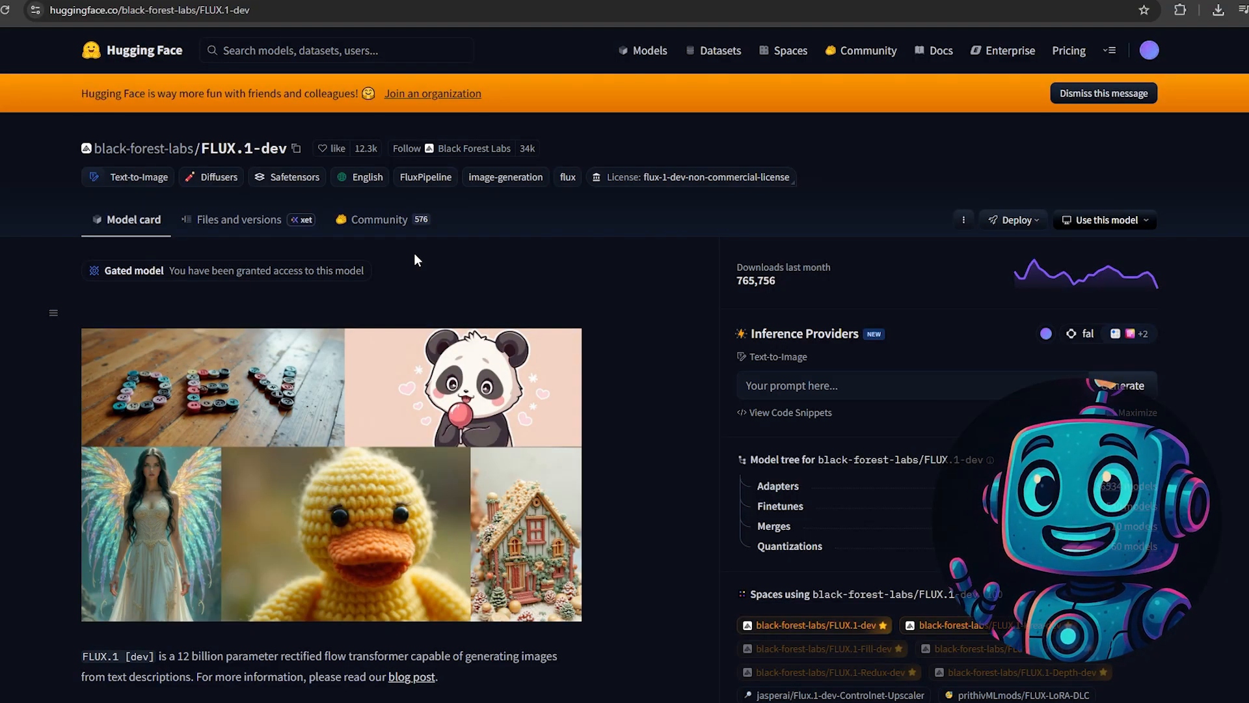
- Create a Read access token named flux1_2 in the Hugging Face account settings
{"action": "left_click", "coordinate": [1149, 50]}
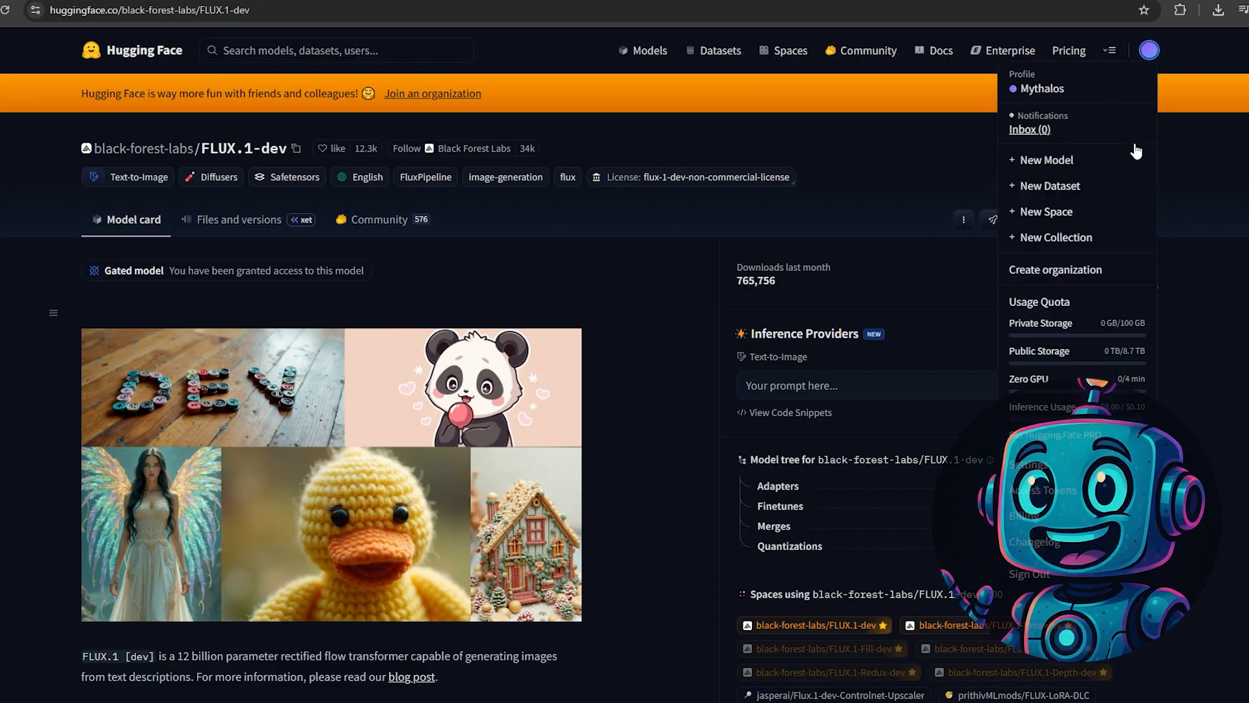
{"action": "left_click", "coordinate": [1043, 474]}
{"action": "left_click", "coordinate": [114, 376]}
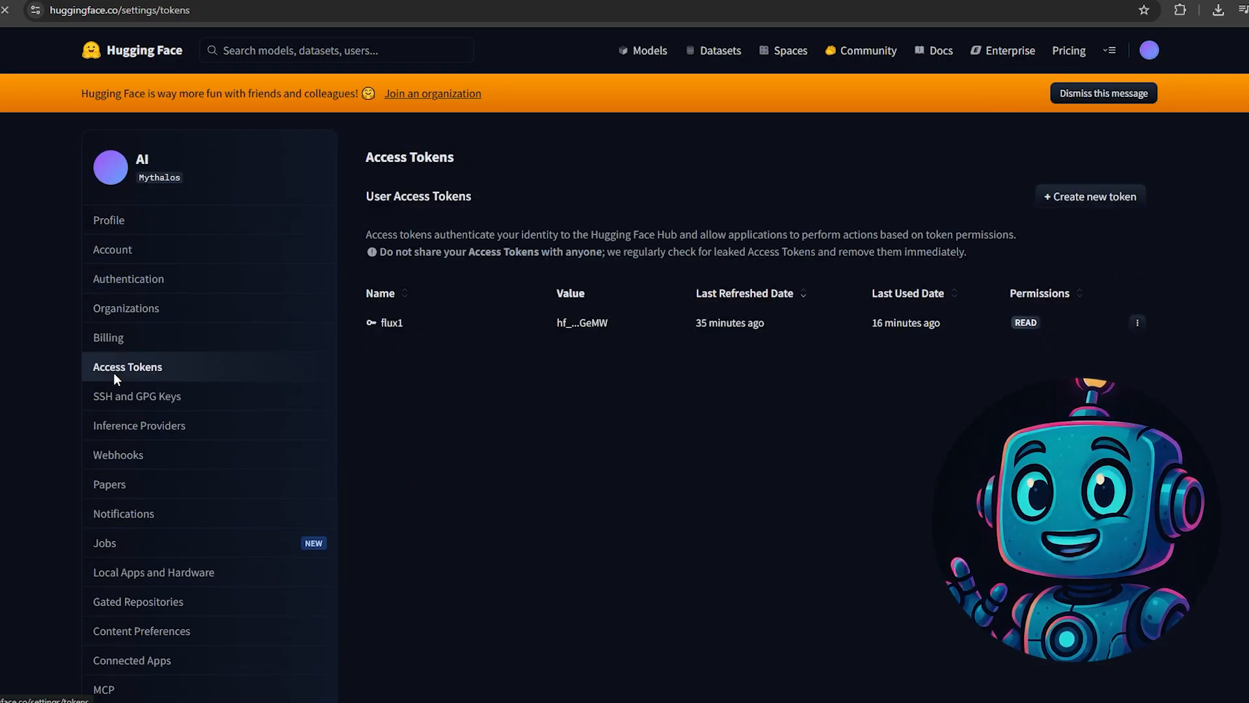
{"action": "left_click", "coordinate": [1094, 197]}
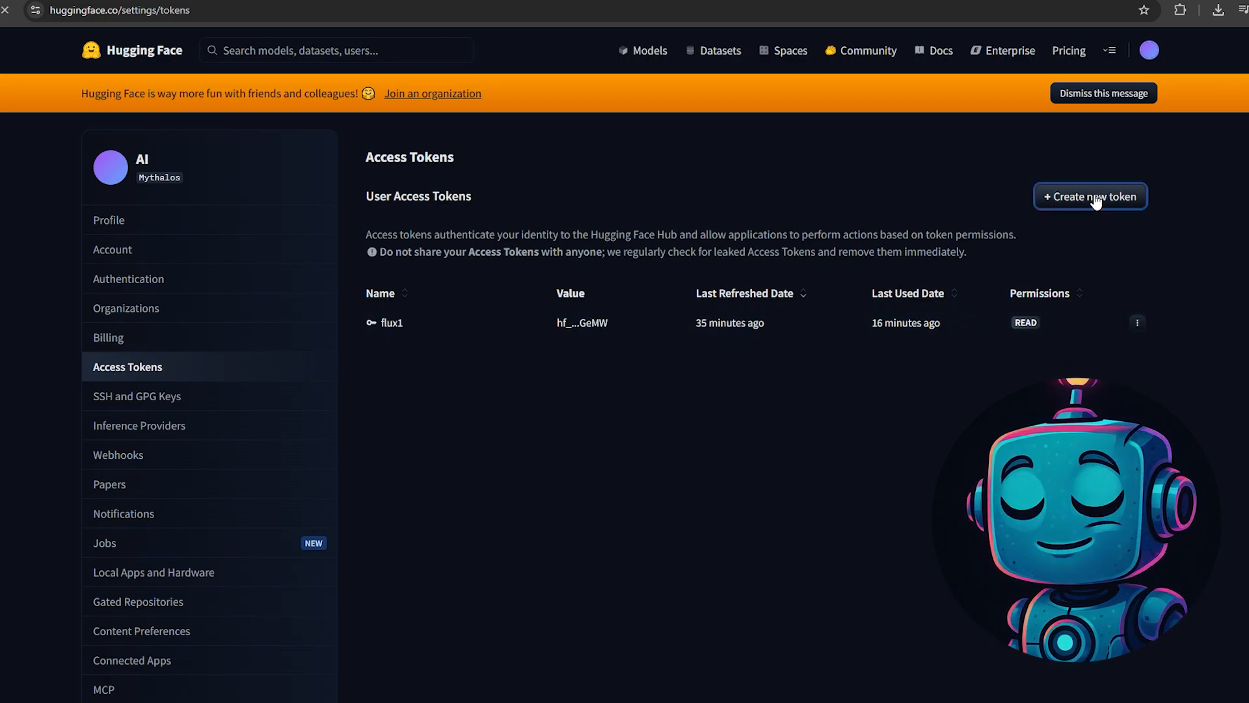
{"action": "left_click", "coordinate": [460, 294]}
{"action": "type", "text": "flux1"}
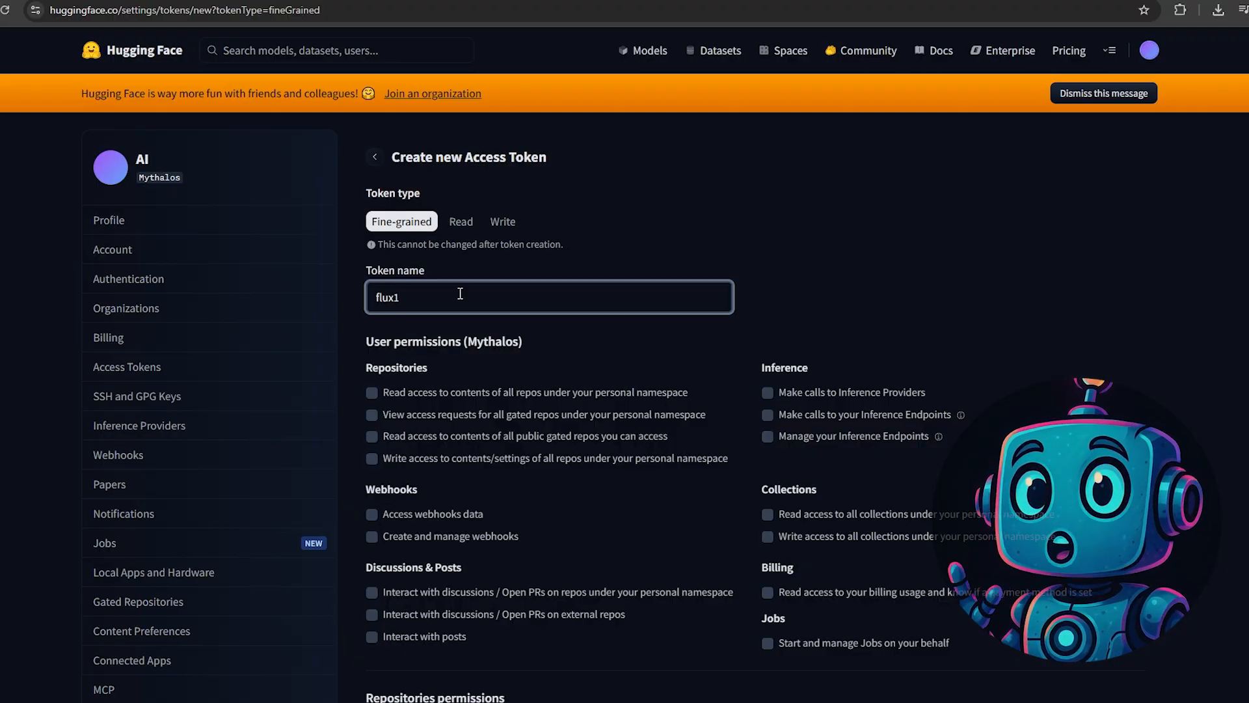
{"action": "type", "text": "_2"}
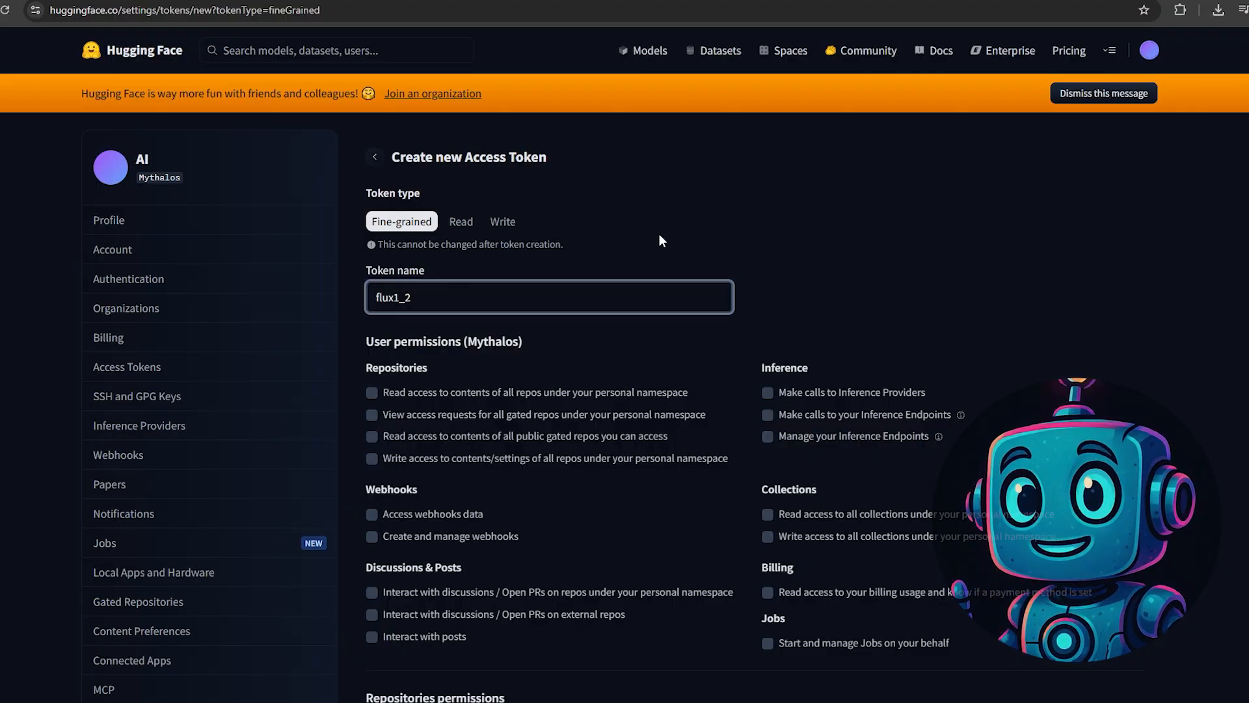
{"action": "left_click", "coordinate": [456, 221]}
{"action": "left_click", "coordinate": [409, 406]}
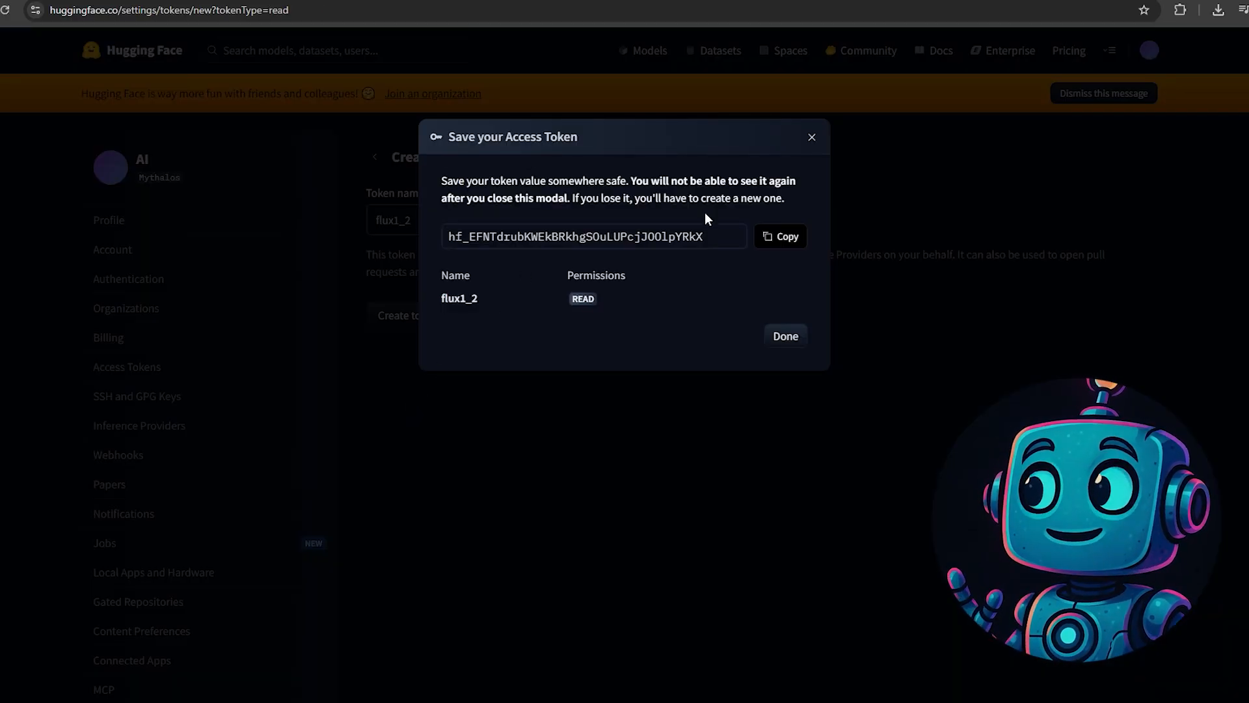
- Copy the new access token and switch to AI-Toolkit's settings, opening the Hugging Face Token field for entry
{"action": "left_click", "coordinate": [784, 237]}
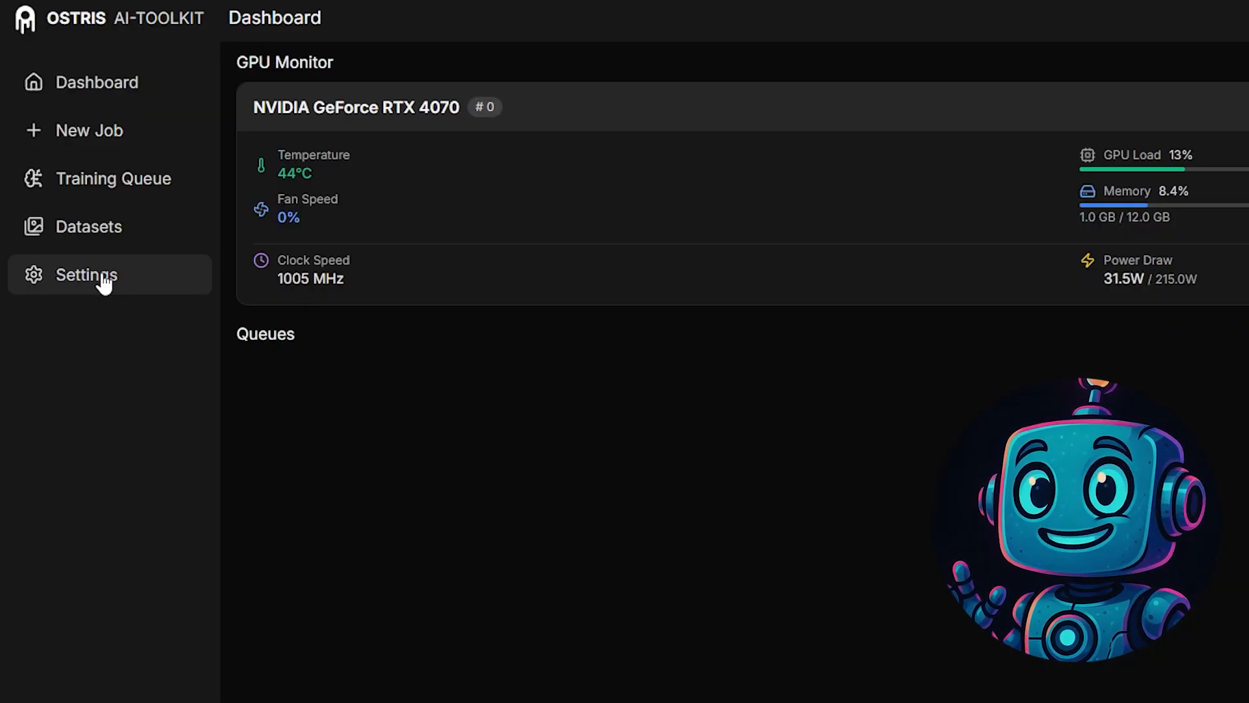
{"action": "left_click", "coordinate": [104, 281]}
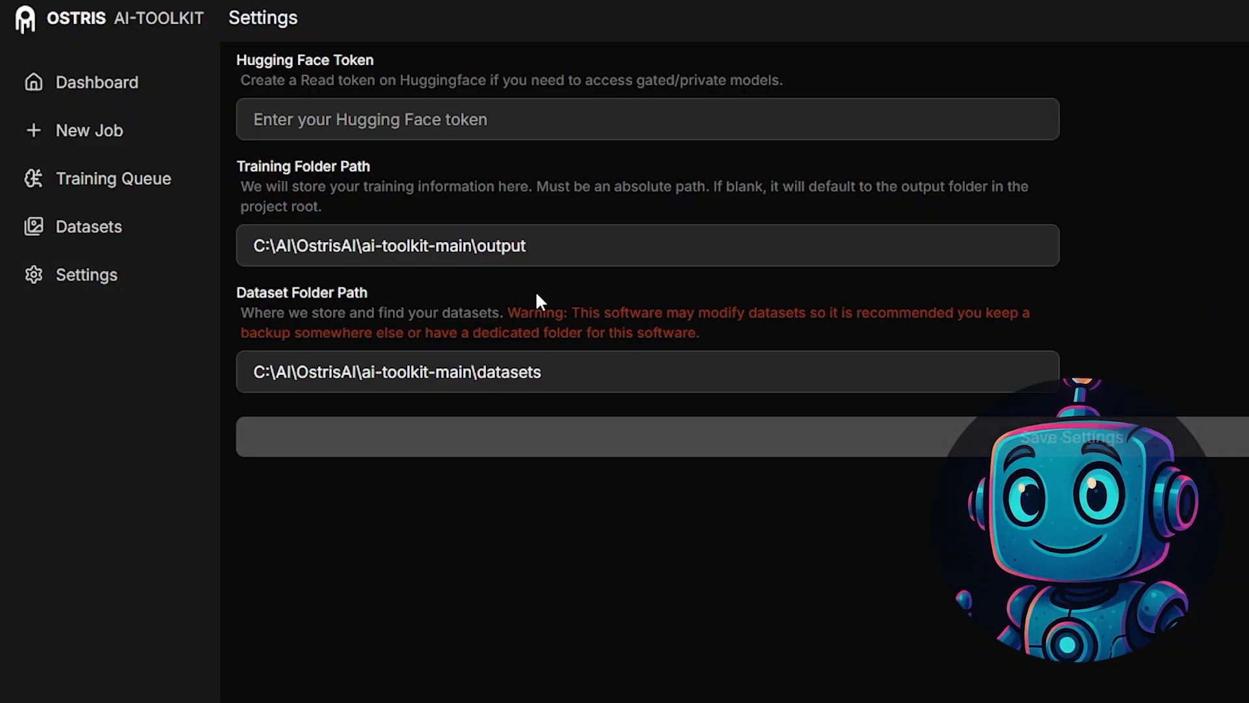
{"action": "left_click", "coordinate": [534, 130]}
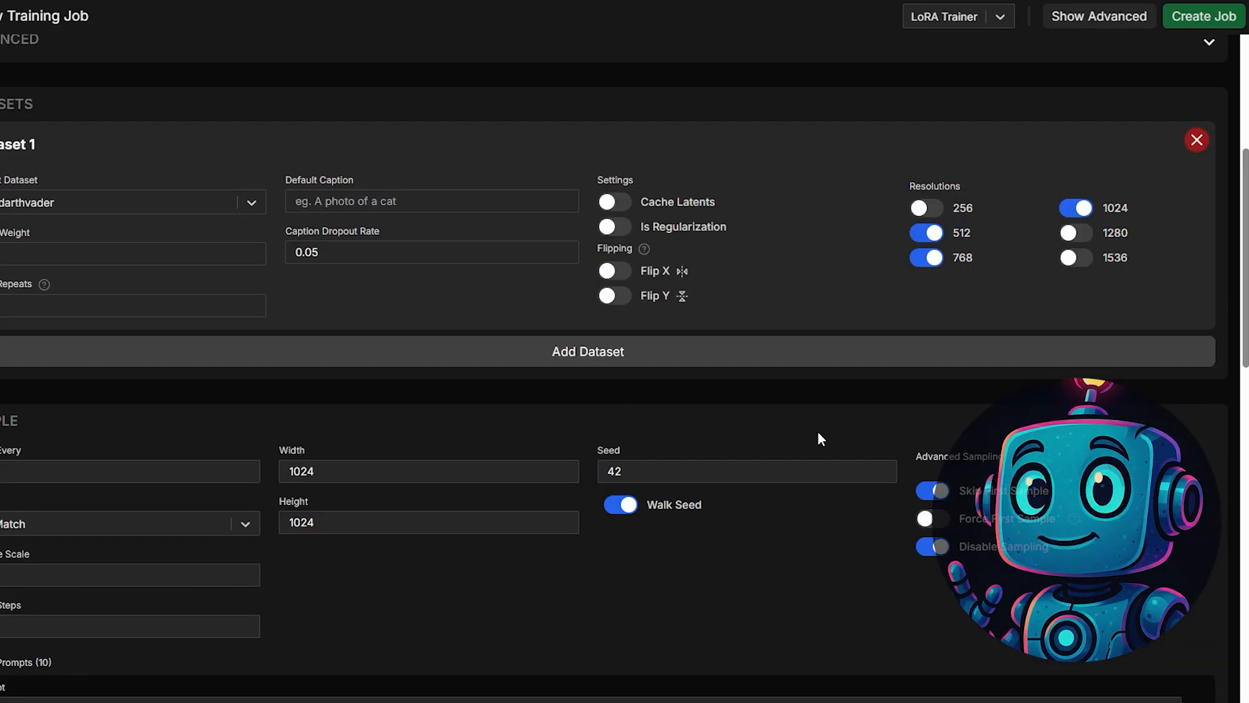
- Review the dataset and sample settings of the new training job and create the job
{"action": "scroll", "coordinate": [976, 204], "scroll_direction": "down", "scroll_amount": 2}
{"action": "scroll", "coordinate": [976, 204], "scroll_direction": "up", "scroll_amount": 1}
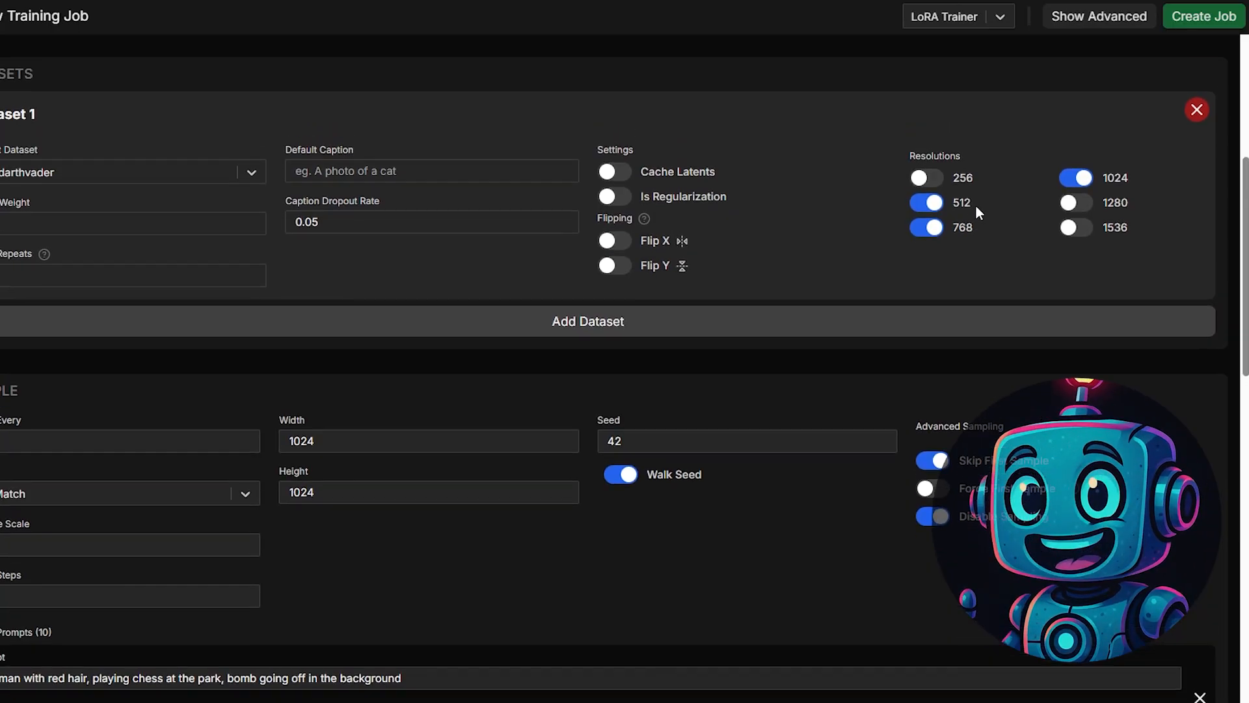
{"action": "scroll", "coordinate": [976, 205], "scroll_direction": "up", "scroll_amount": 1}
{"action": "left_click", "coordinate": [1195, 20]}
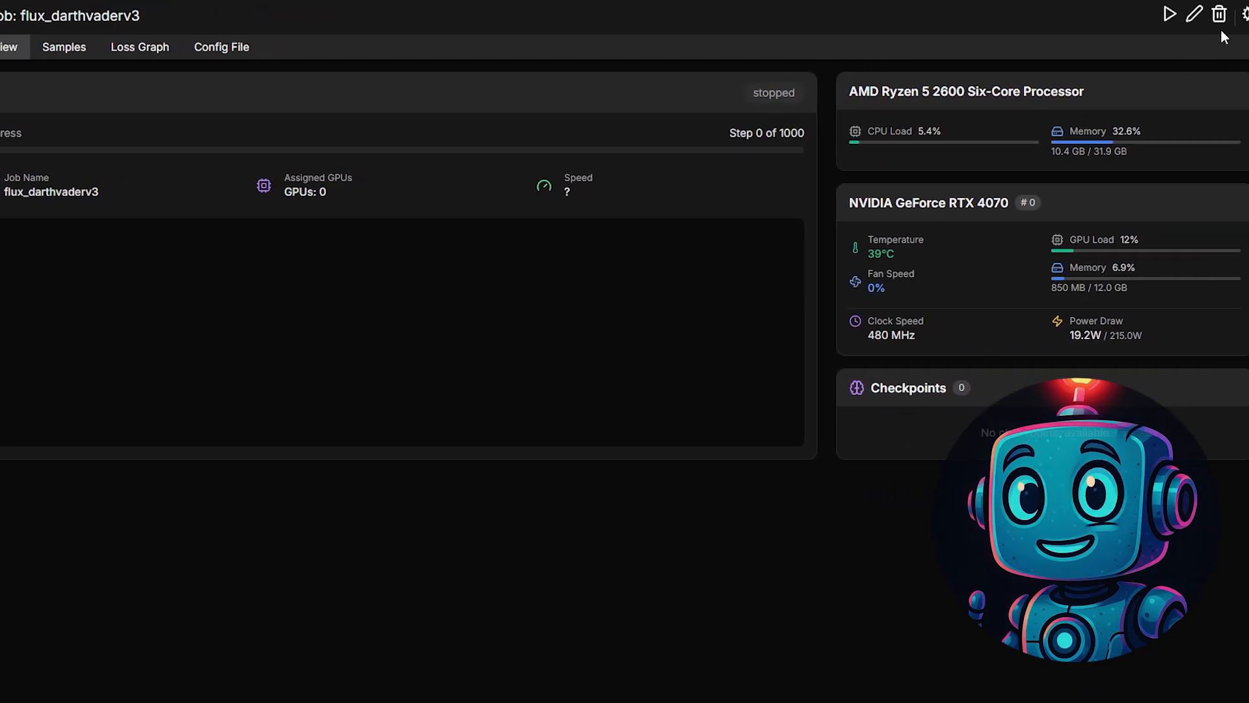
- Start the flux_darthvaderv3 training job, minimise its Python console window and check the job status
{"action": "left_click", "coordinate": [1169, 14]}
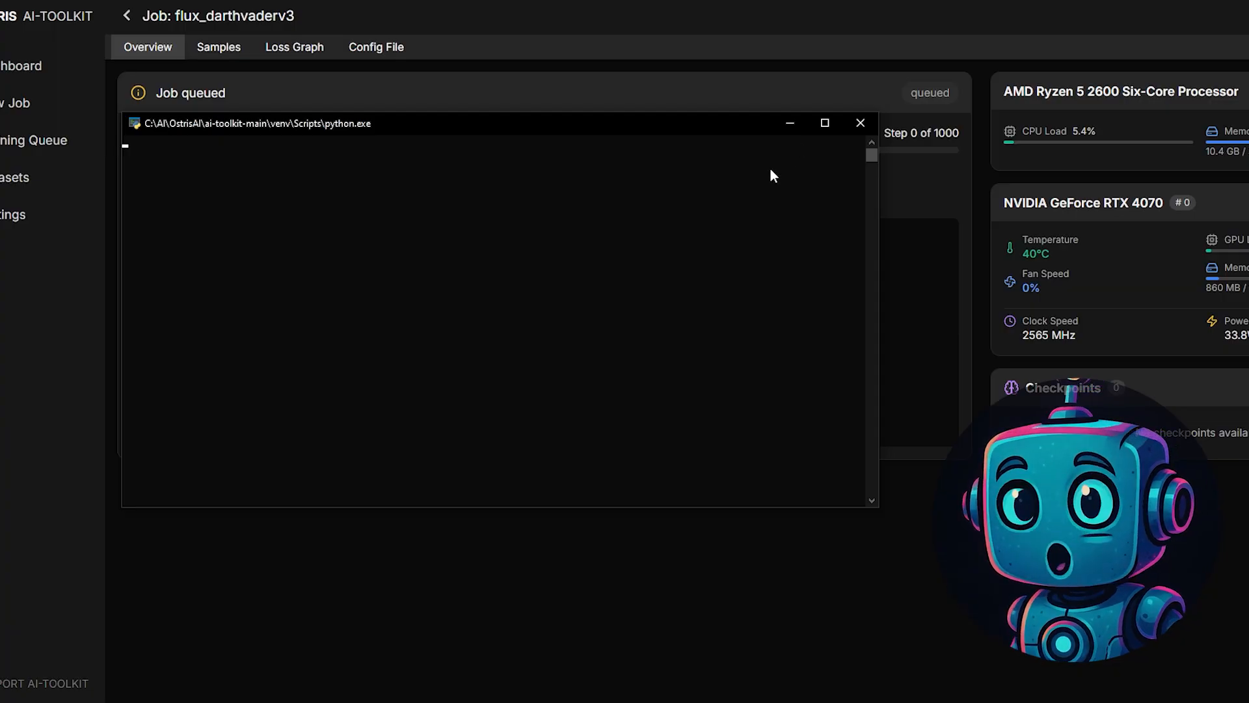
{"action": "left_click", "coordinate": [788, 123]}
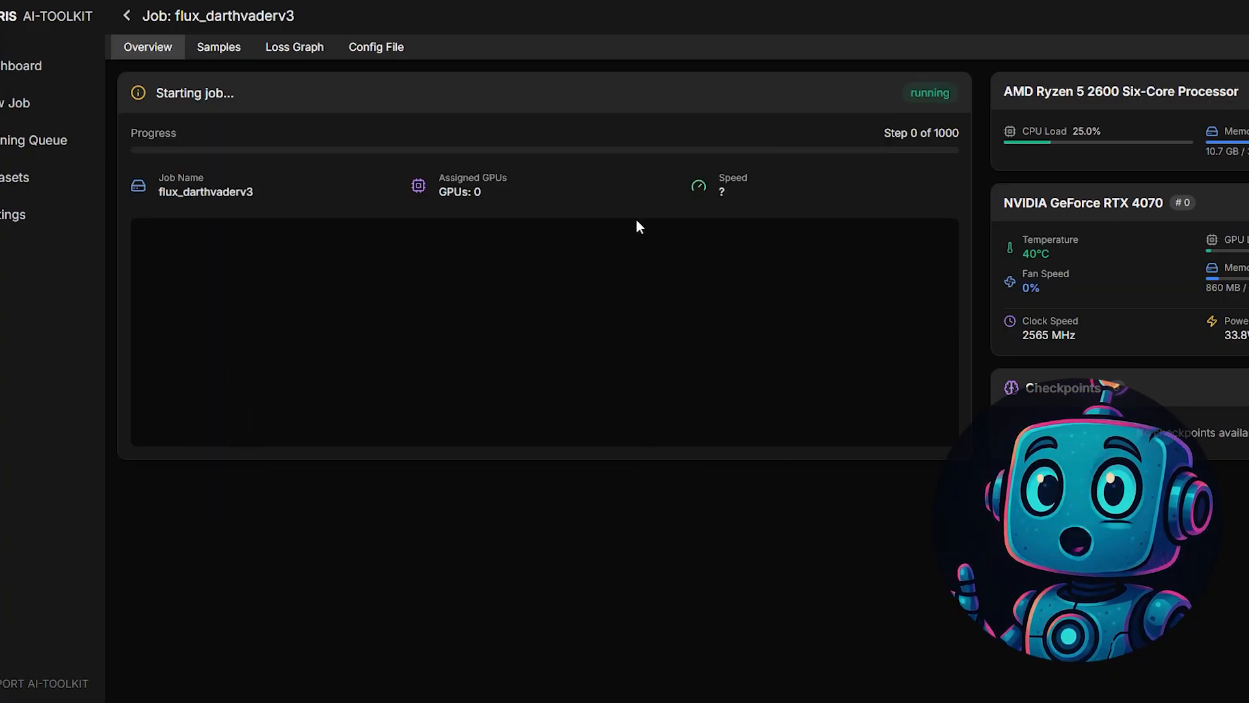
{"action": "left_click_drag", "start_coordinate": [151, 100], "coordinate": [253, 101]}
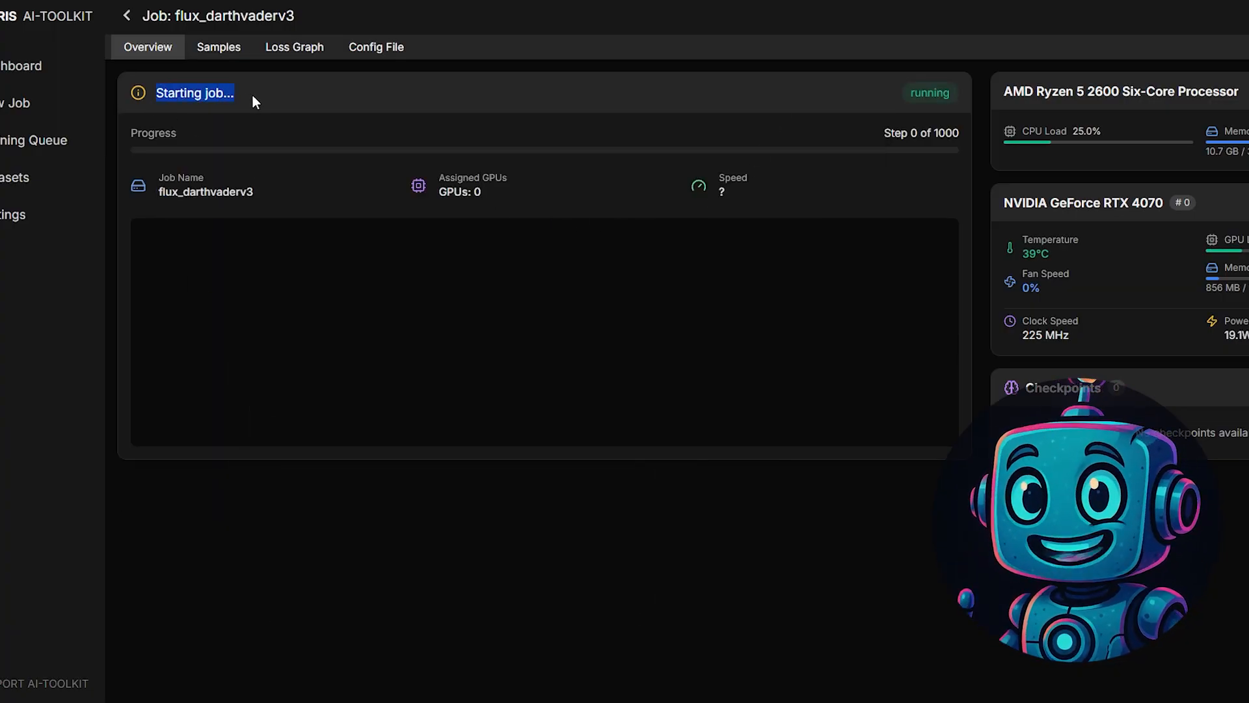
{"action": "left_click", "coordinate": [290, 515]}
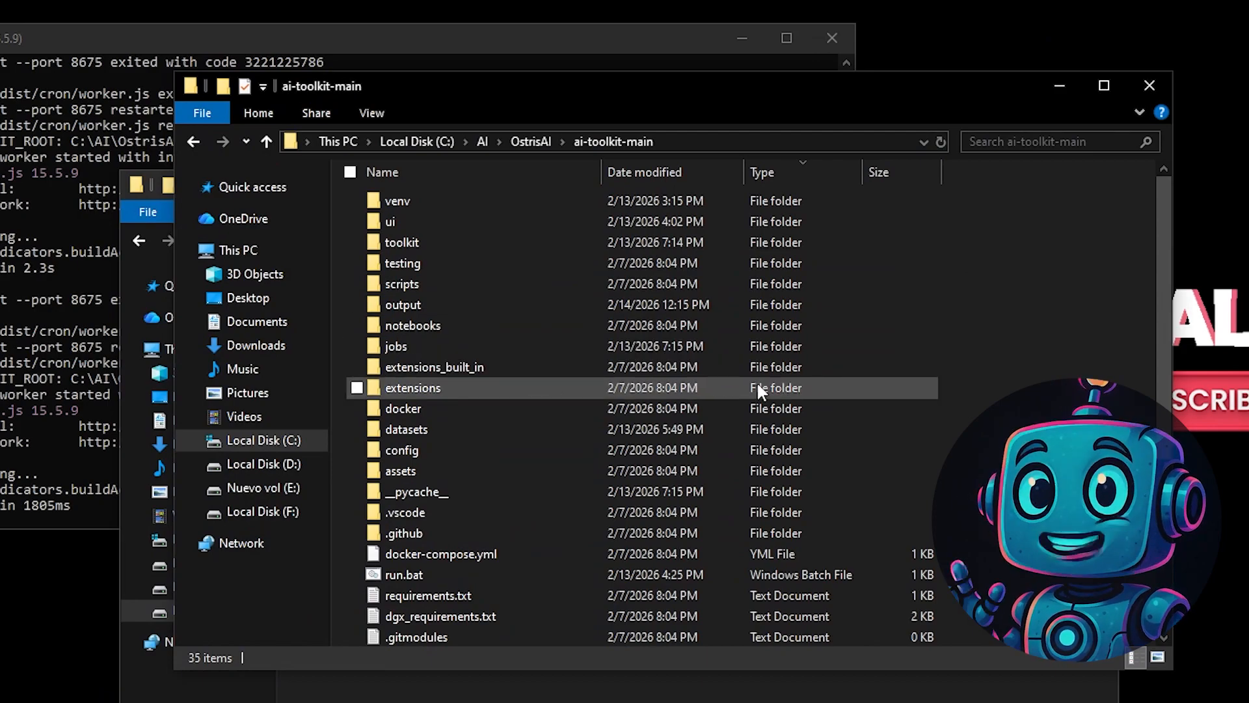
- In File Explorer, copy flux_darthvaderv3.safetensors from ai-toolkit-main\output\flux_darthvaderv3 into ComfyUI's models\loras folder
{"action": "double_click", "coordinate": [470, 303]}
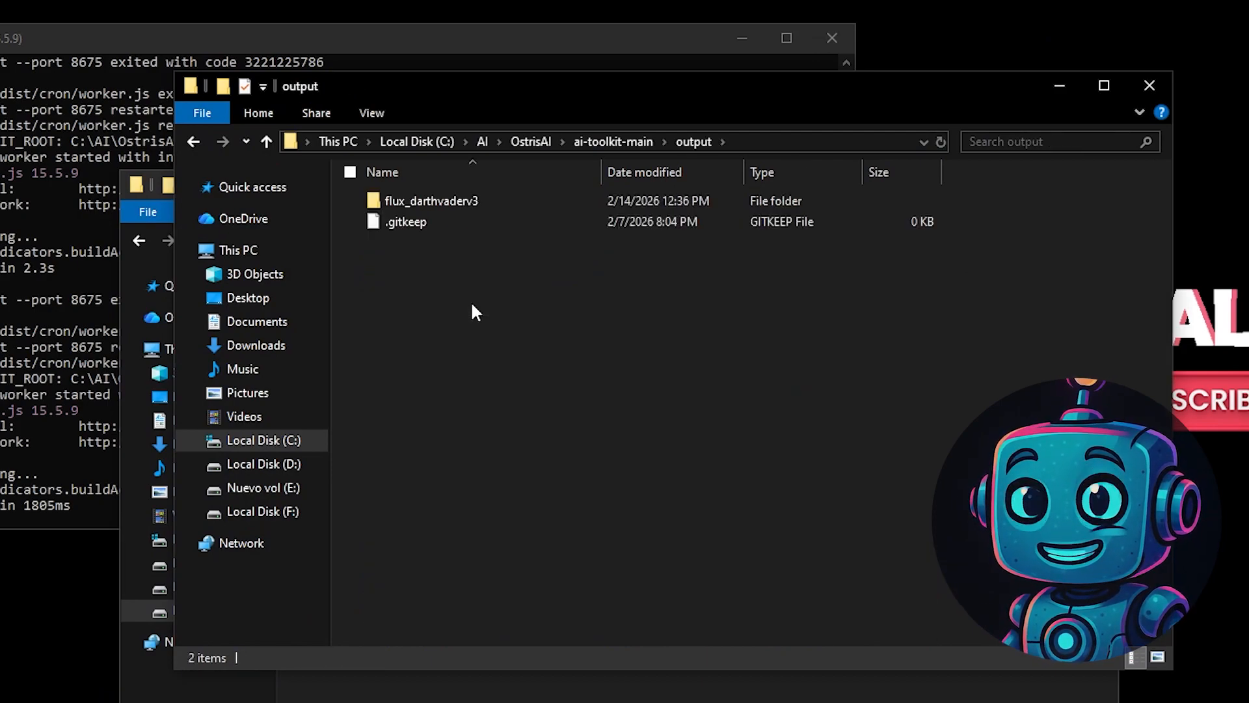
{"action": "double_click", "coordinate": [482, 203]}
{"action": "left_click", "coordinate": [466, 242]}
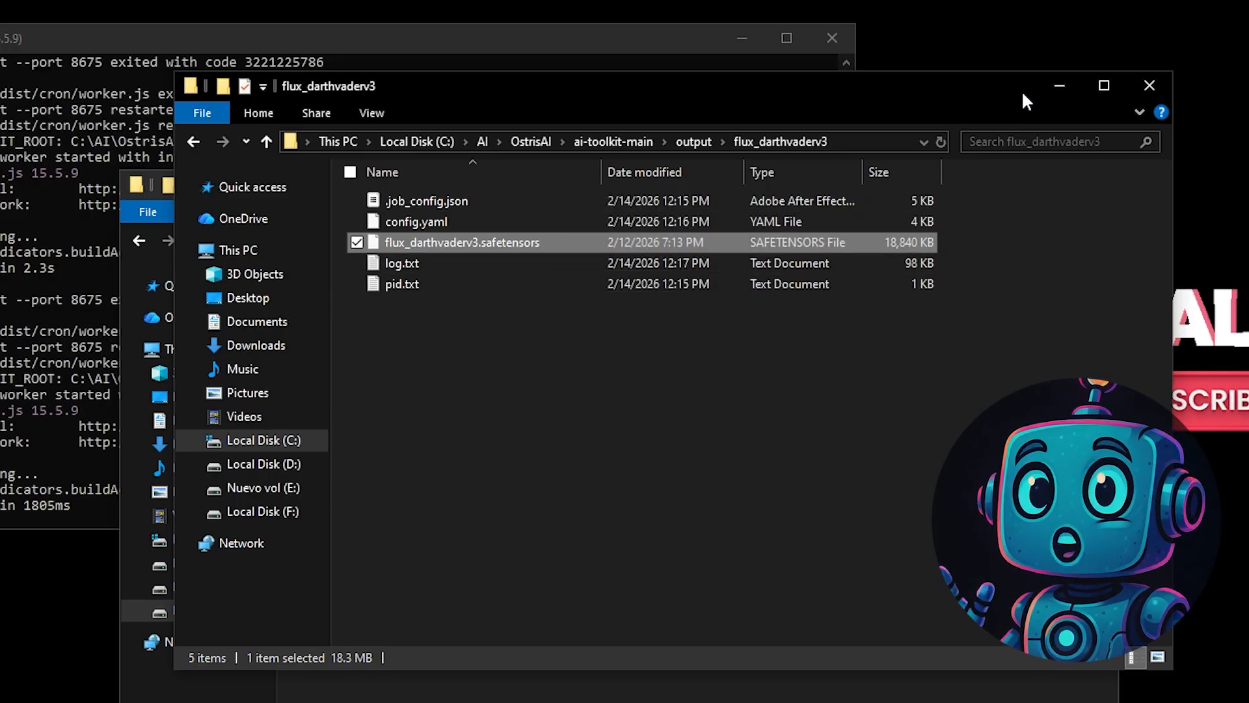
{"action": "left_click", "coordinate": [851, 695]}
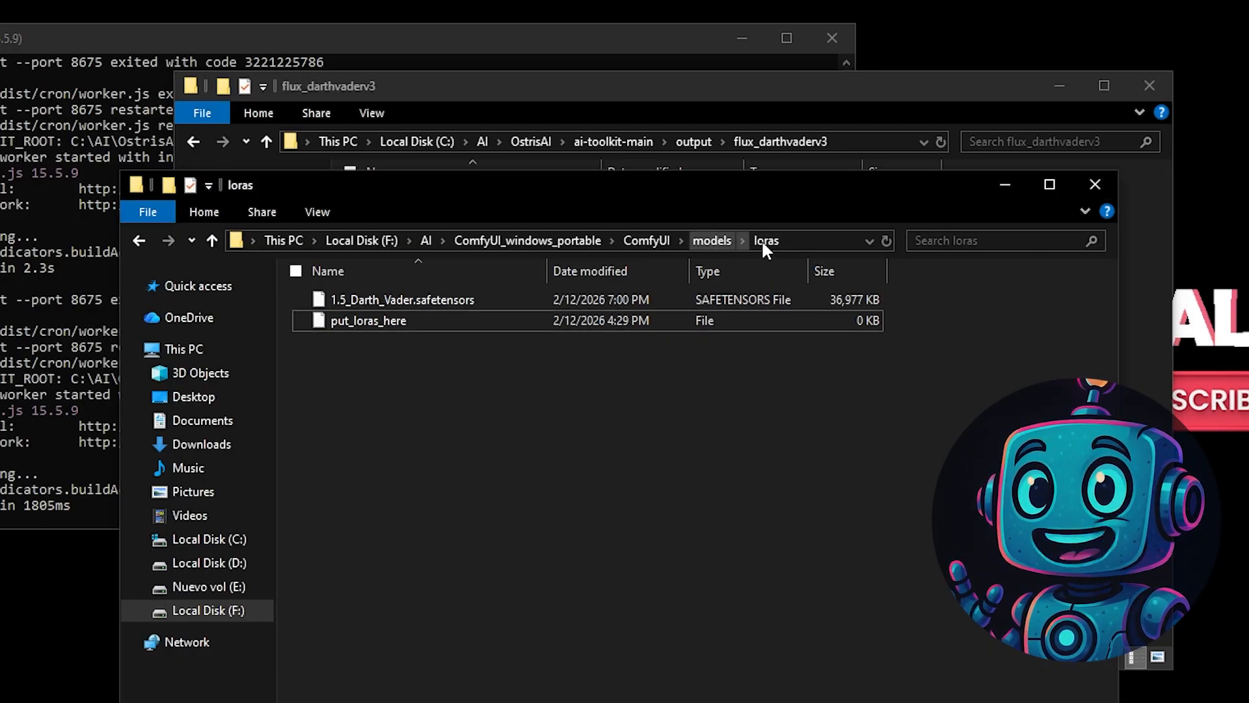
{"action": "left_click", "coordinate": [799, 235]}
{"action": "left_click", "coordinate": [678, 395]}
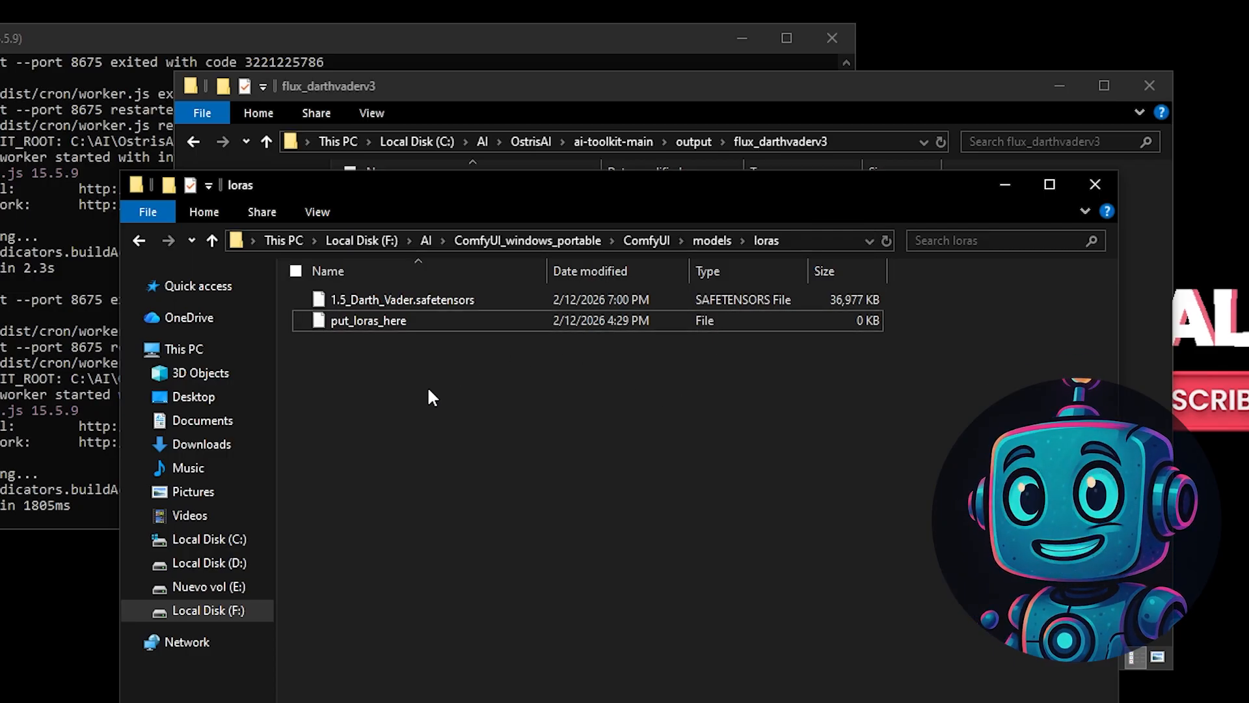
{"action": "key", "text": "ctrl+v"}
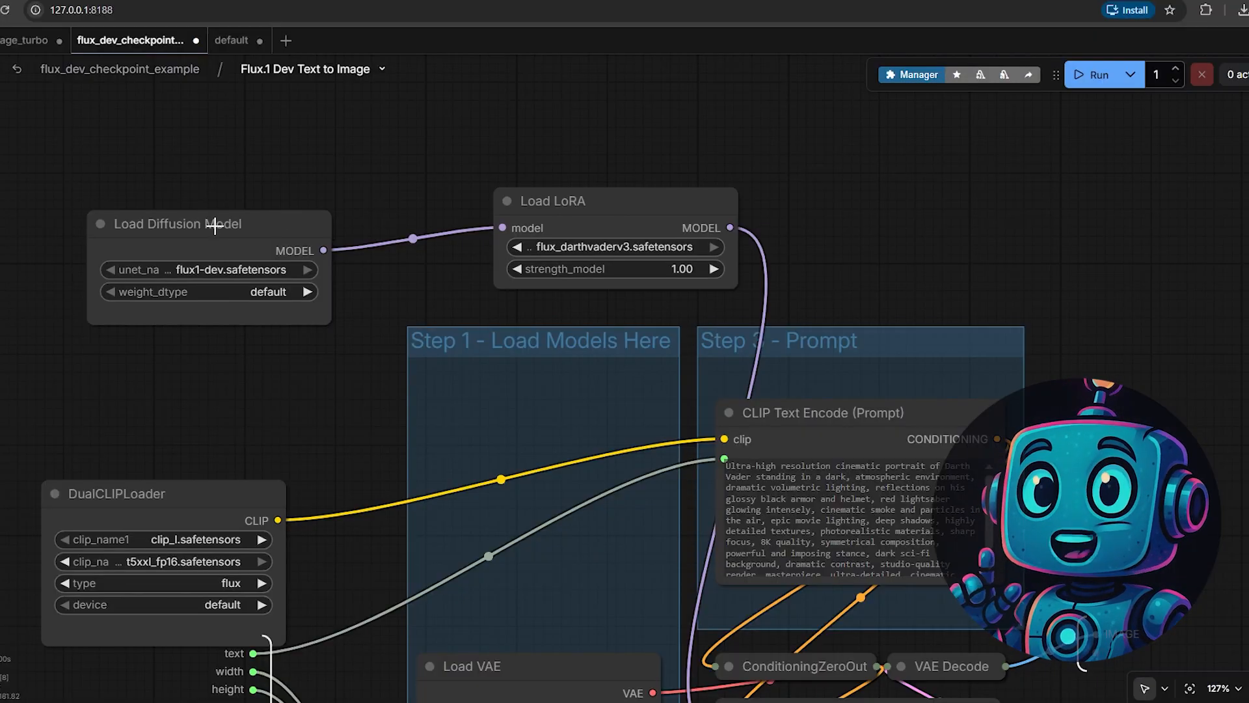
- In ComfyUI's Flux.1 Dev Text to Image subgraph, choose flux_darthvaderv3.safetensors in the Load LoRA node and review the prompt node
{"action": "left_click_drag", "start_coordinate": [229, 229], "coordinate": [266, 205]}
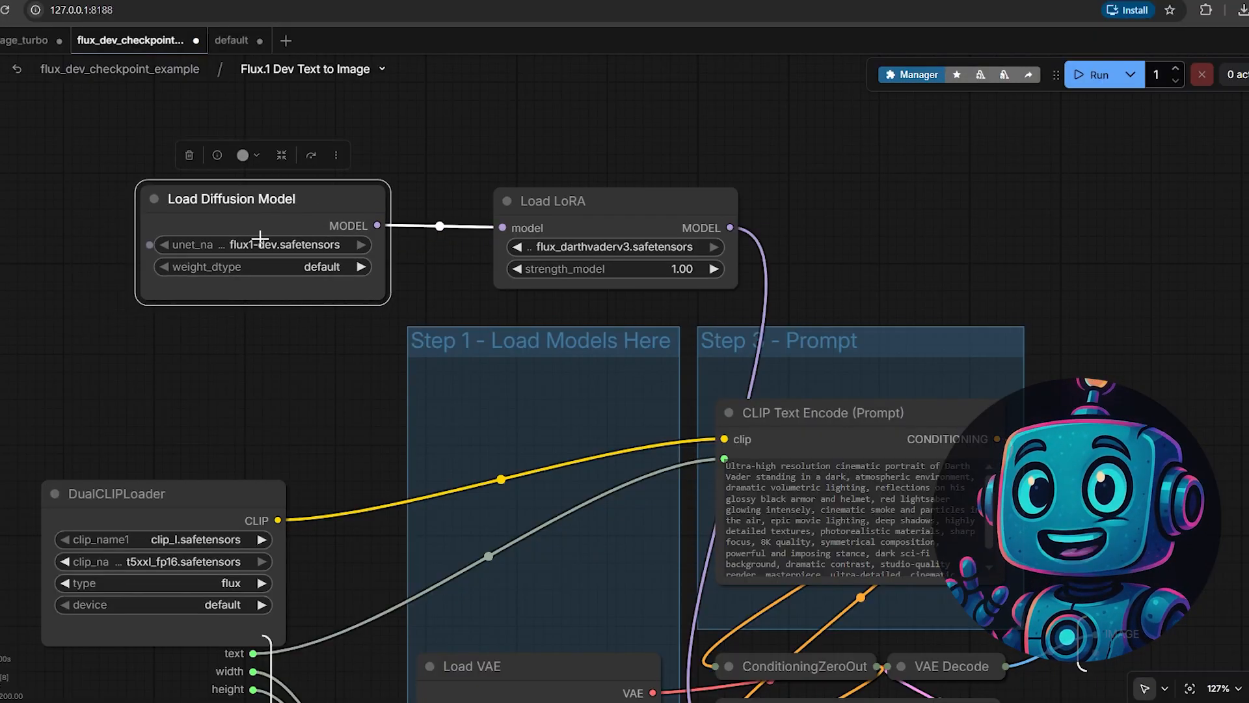
{"action": "left_click", "coordinate": [469, 167]}
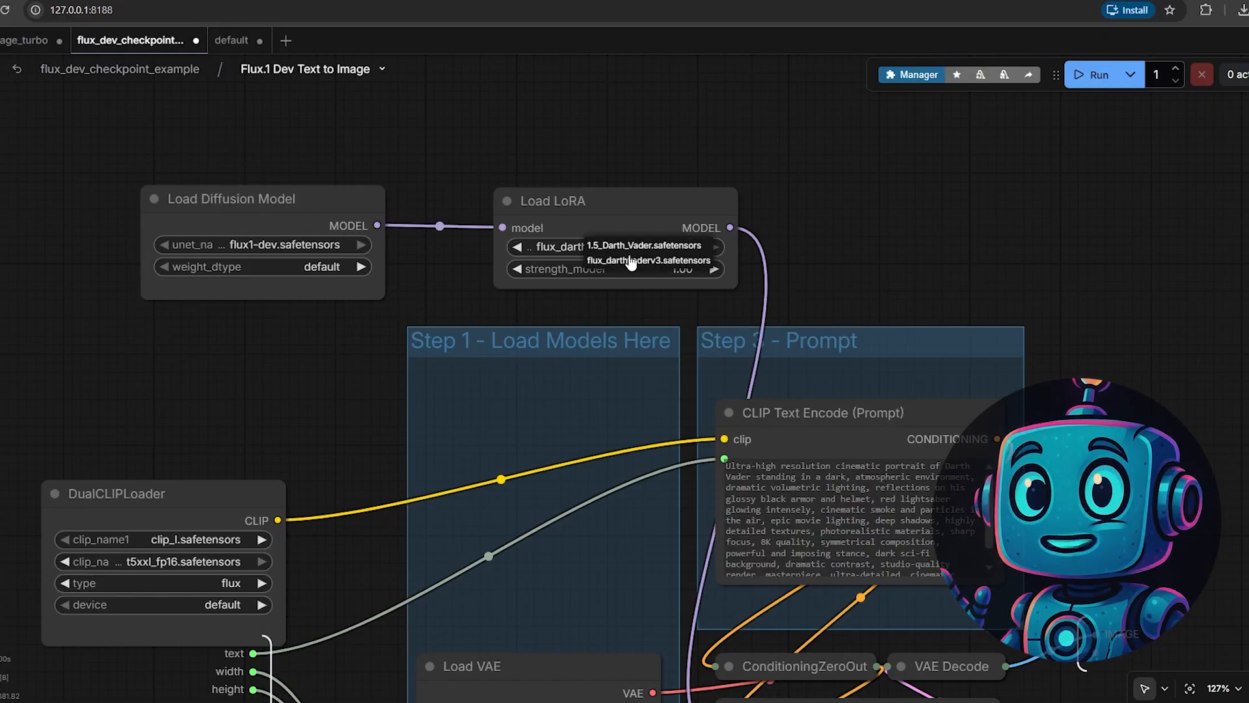
{"action": "scroll", "coordinate": [647, 212], "scroll_direction": "down", "scroll_amount": 3}
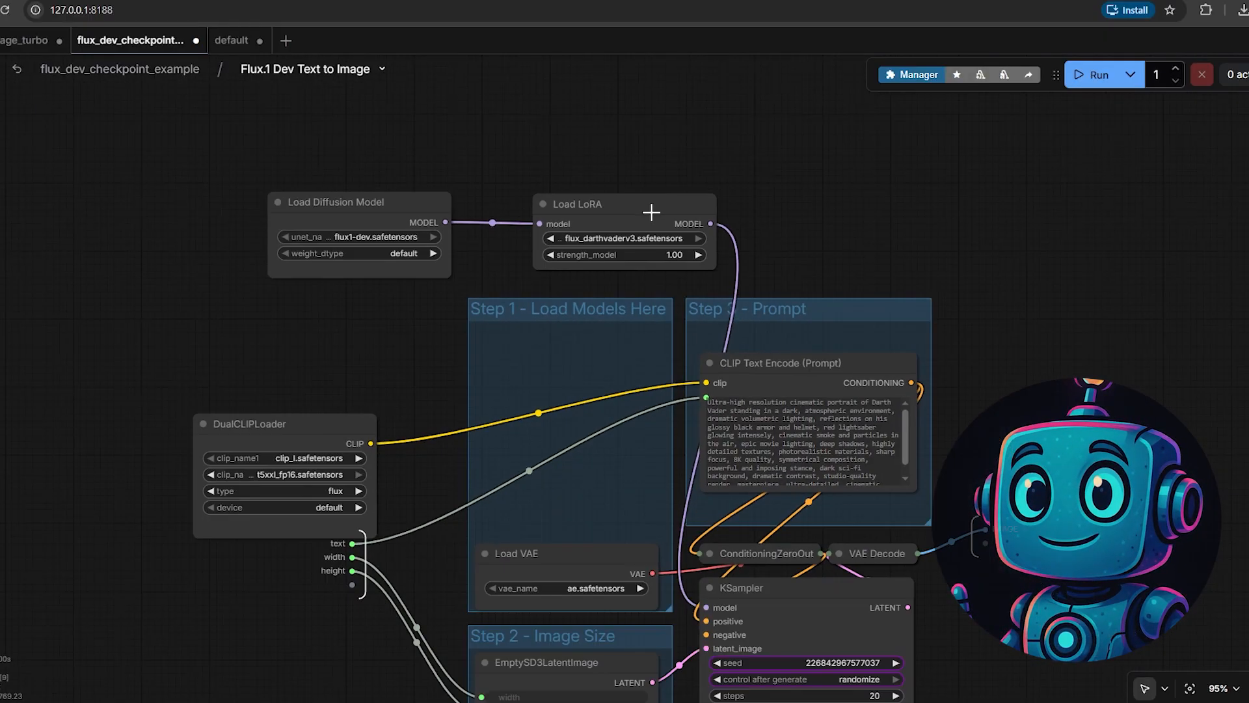
{"action": "scroll", "coordinate": [682, 287], "scroll_direction": "up", "scroll_amount": 6}
{"action": "scroll", "coordinate": [682, 288], "scroll_direction": "up", "scroll_amount": 4}
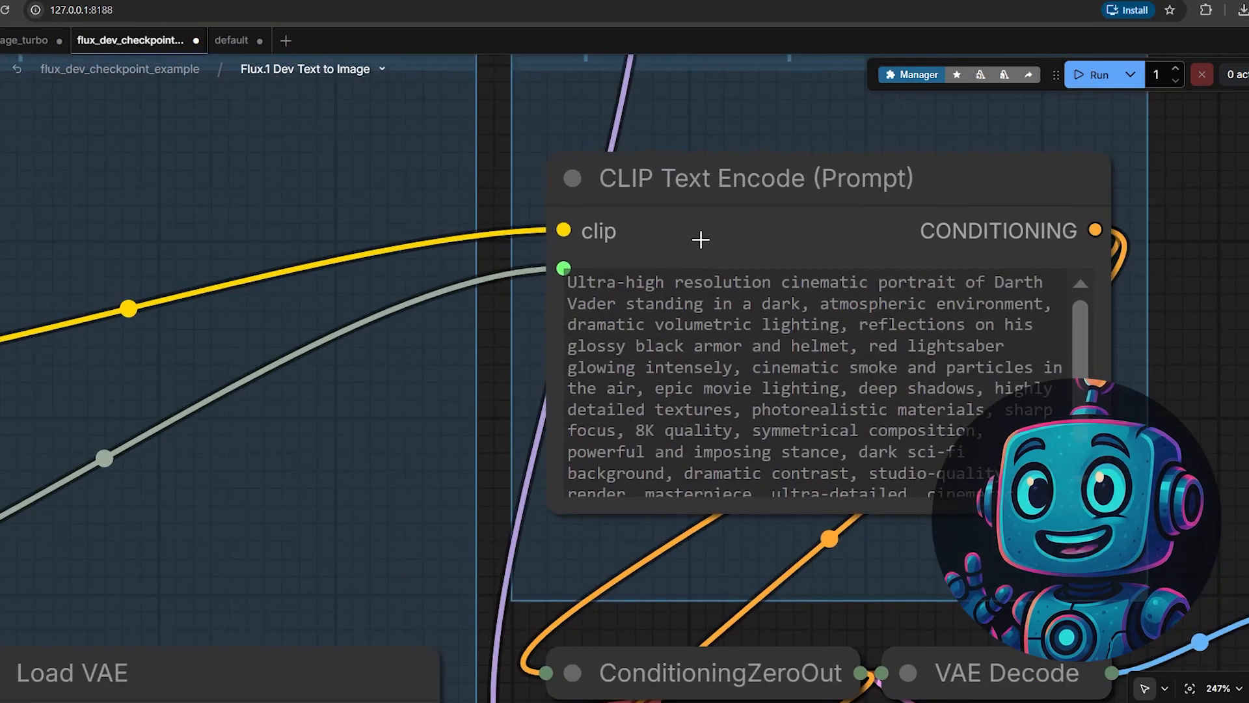
{"action": "scroll", "coordinate": [700, 240], "scroll_direction": "down", "scroll_amount": 11}
{"action": "left_click_drag", "start_coordinate": [643, 259], "coordinate": [670, 325]}
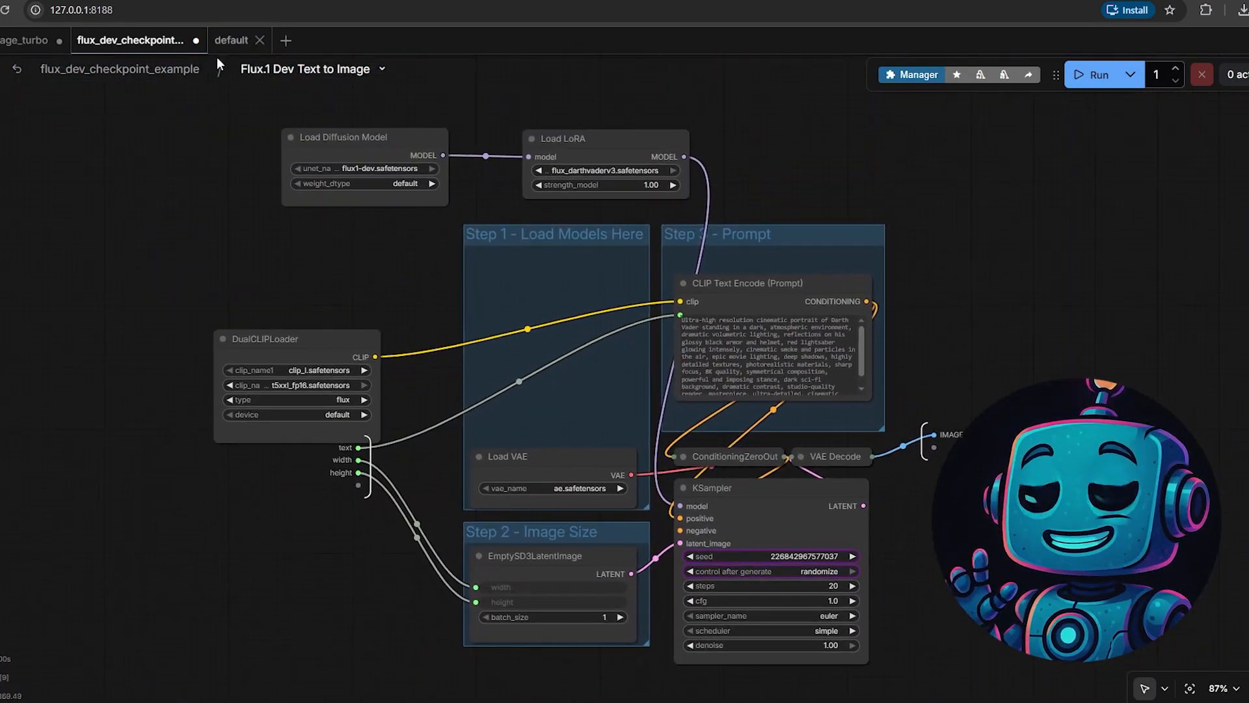
- Return to the parent flux_dev_checkpoint_example workflow and generate the Darth Vader image with the width kept at 1920
{"action": "left_click", "coordinate": [168, 71]}
{"action": "key", "text": "ctrl+a"}
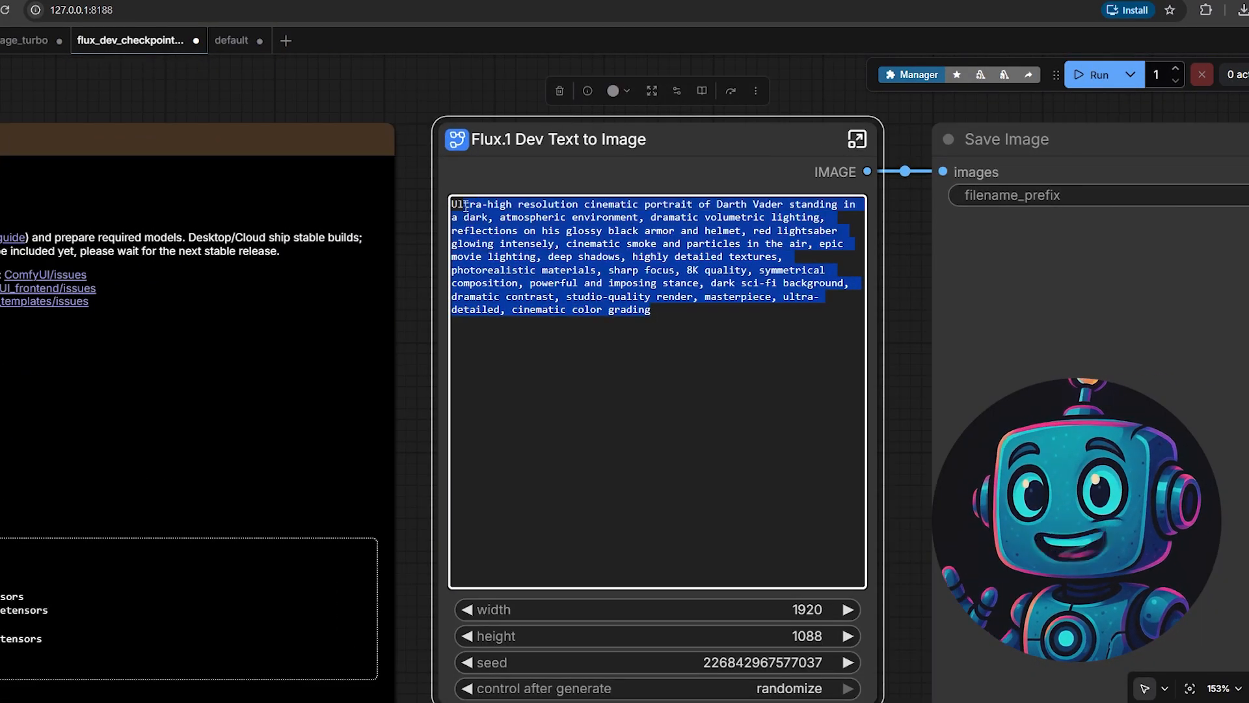
{"action": "scroll", "coordinate": [605, 248], "scroll_direction": "down", "scroll_amount": 3}
{"action": "left_click", "coordinate": [369, 142]}
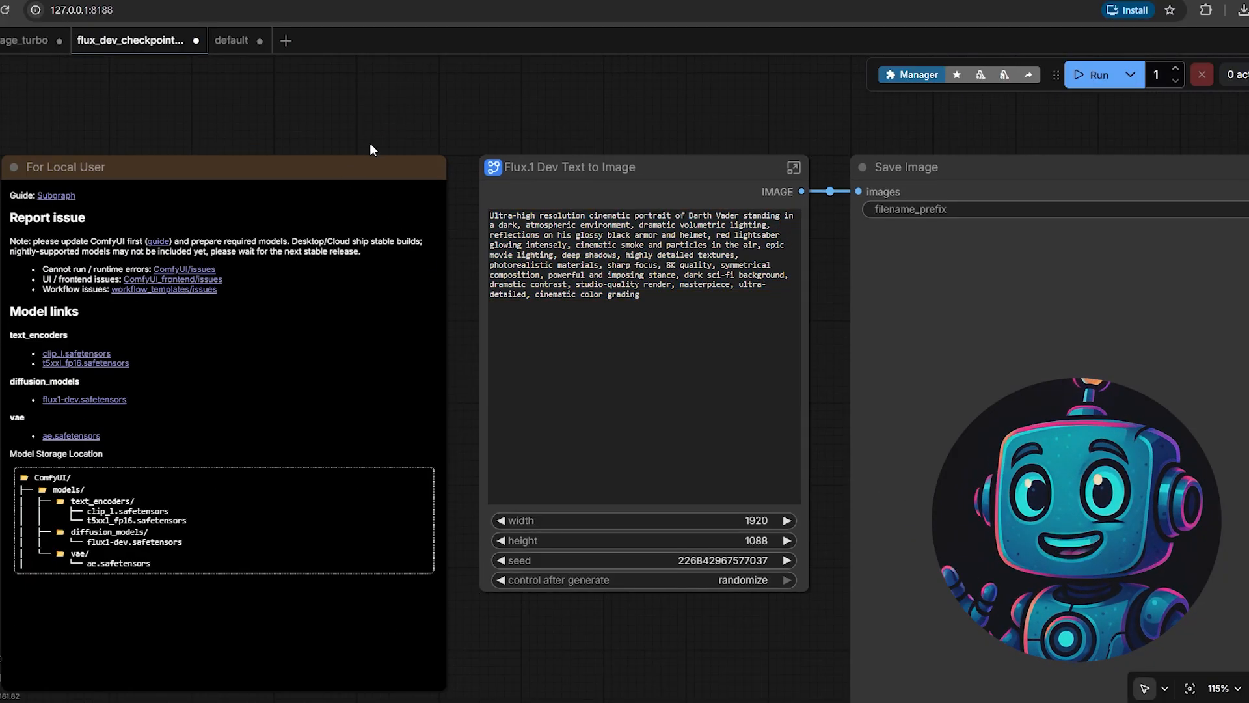
{"action": "scroll", "coordinate": [765, 511], "scroll_direction": "up", "scroll_amount": 3}
{"action": "left_click", "coordinate": [760, 518]}
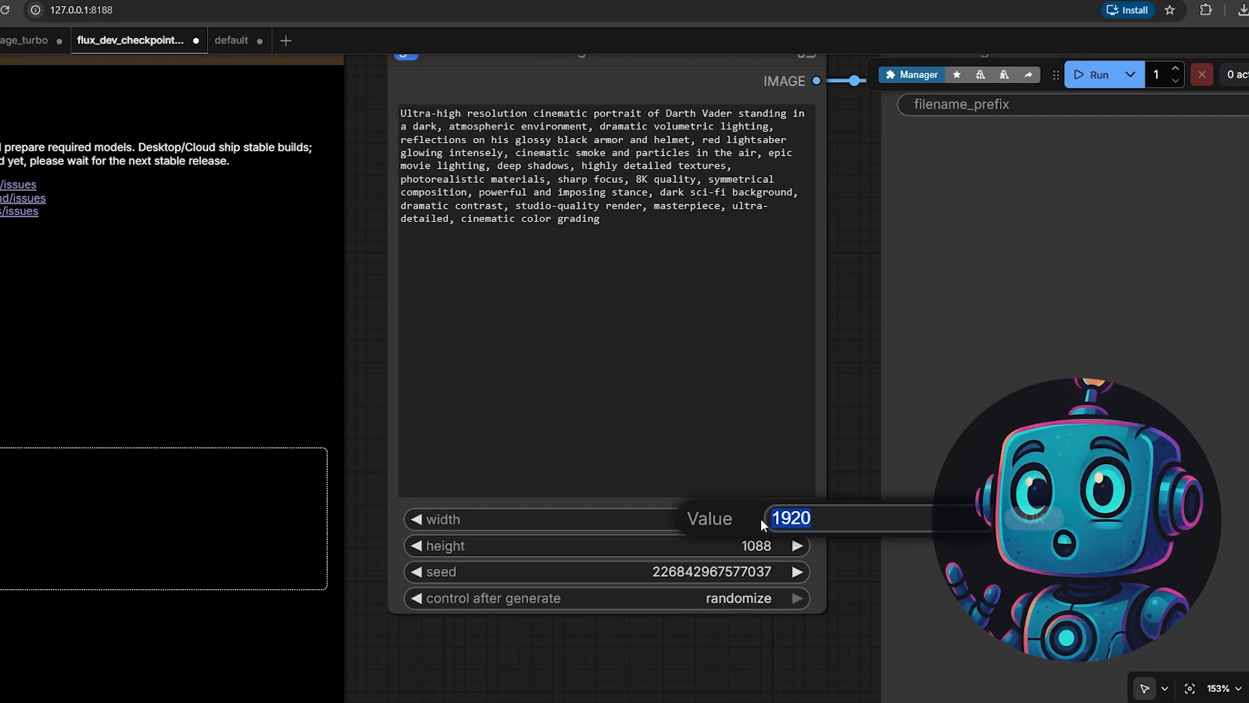
{"action": "key", "text": "Return"}
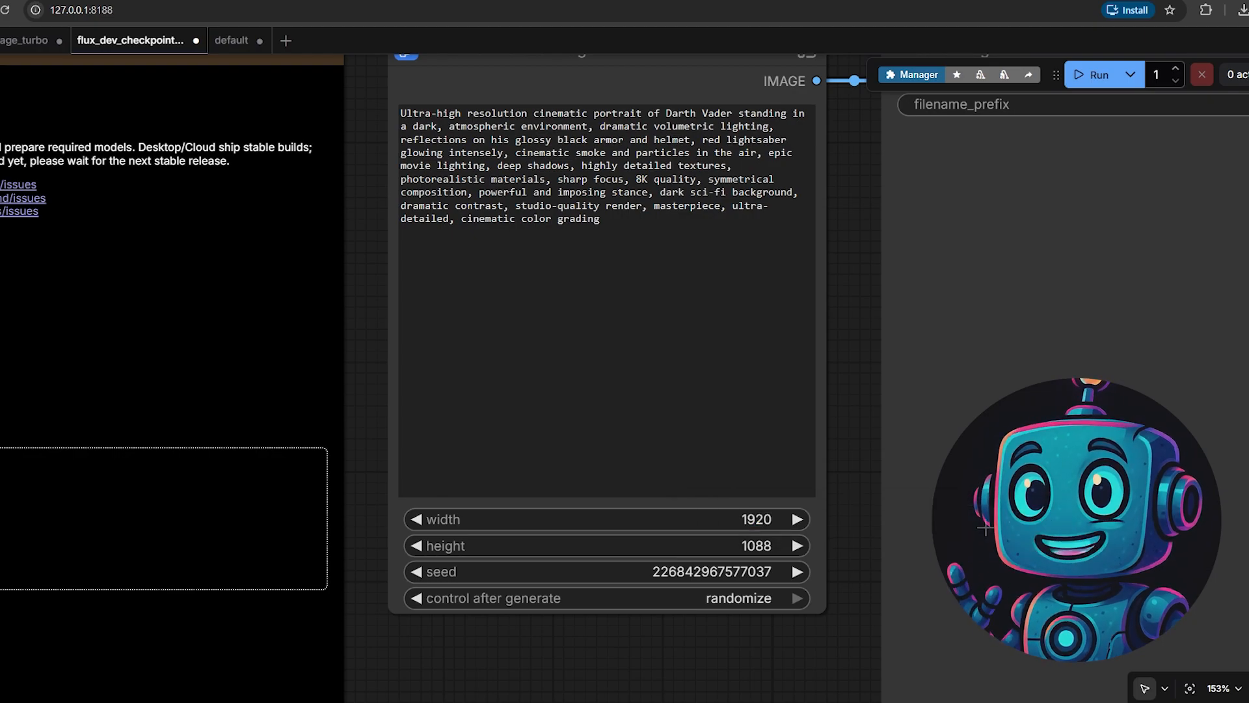
{"action": "key", "text": "ctrl+Return"}
- Examine the generated Darth Vader image in the Save Image node, up close and within the whole workflow
{"action": "scroll", "coordinate": [714, 167], "scroll_direction": "down", "scroll_amount": 8}
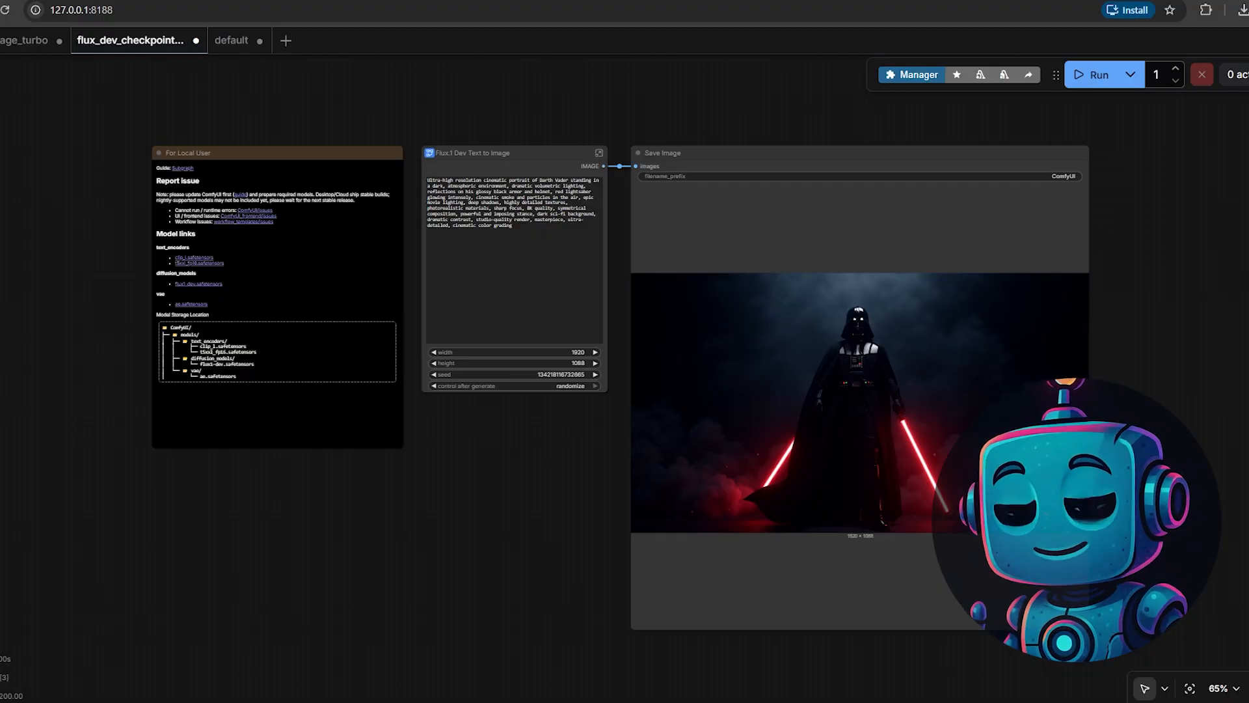
{"action": "scroll", "coordinate": [937, 369], "scroll_direction": "up", "scroll_amount": 7}
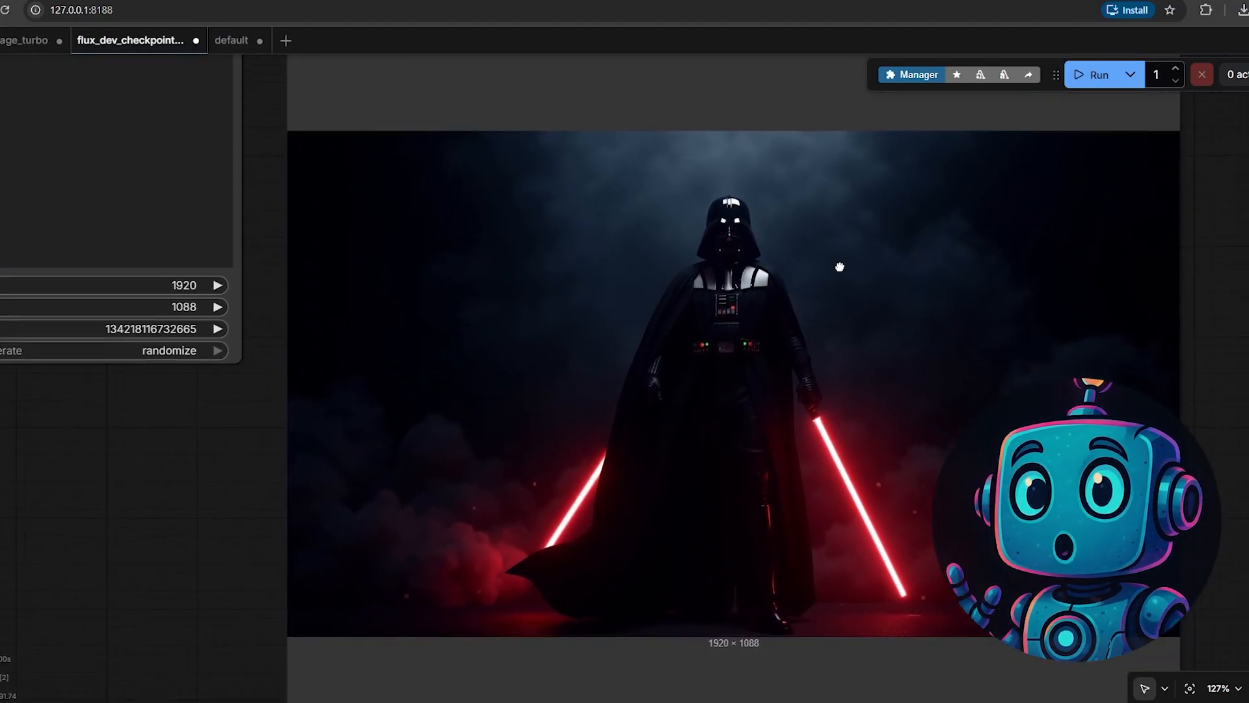
{"action": "scroll", "coordinate": [817, 249], "scroll_direction": "up", "scroll_amount": 1}
{"action": "scroll", "coordinate": [792, 249], "scroll_direction": "down", "scroll_amount": 1}
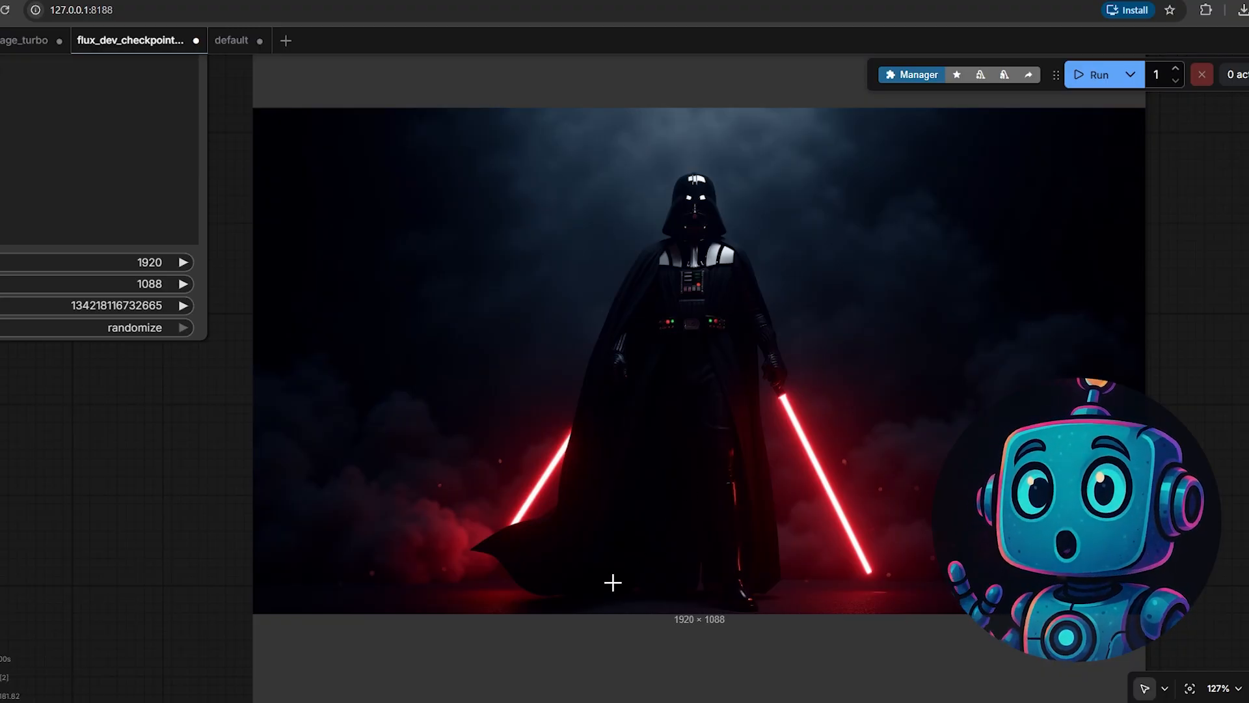
{"action": "scroll", "coordinate": [722, 466], "scroll_direction": "down", "scroll_amount": 6}
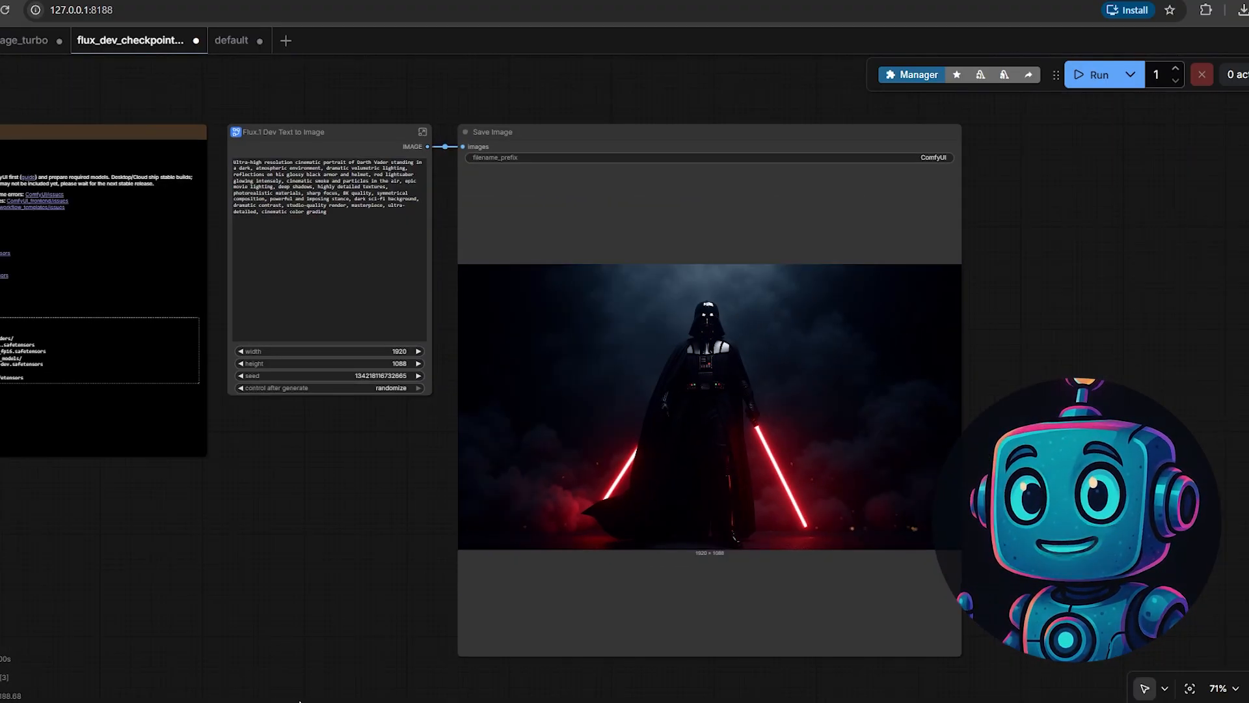